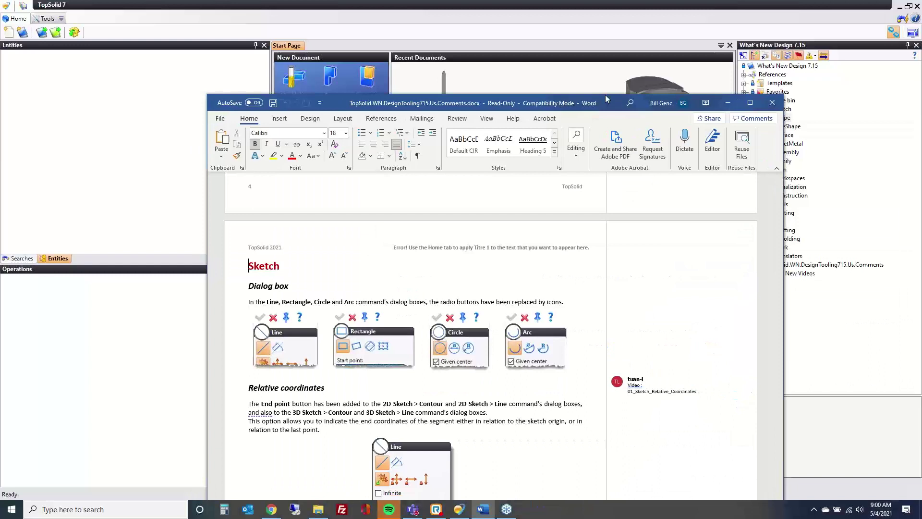
- Switch from the Word notes to TopSolid and open the part 01 Offset on Ellipse & Spline from the 01-Sketch folder
{"action": "left_click_drag", "start_coordinate": [605, 94], "coordinate": [540, 56]}
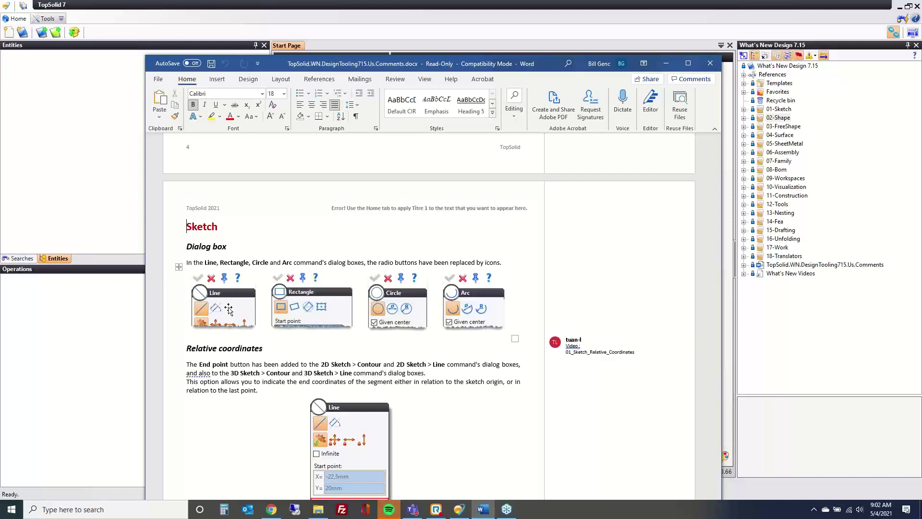
{"action": "left_click_drag", "start_coordinate": [365, 63], "coordinate": [630, 150]}
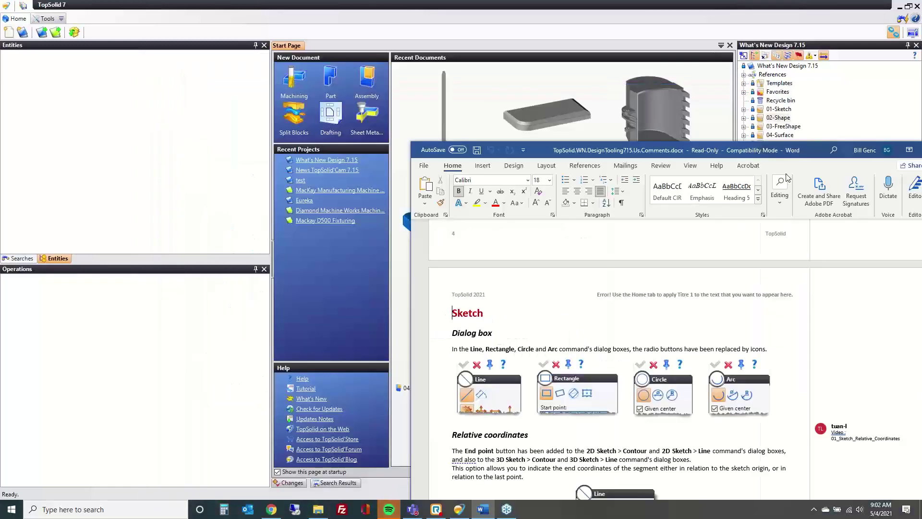
{"action": "key", "text": "alt+Tab"}
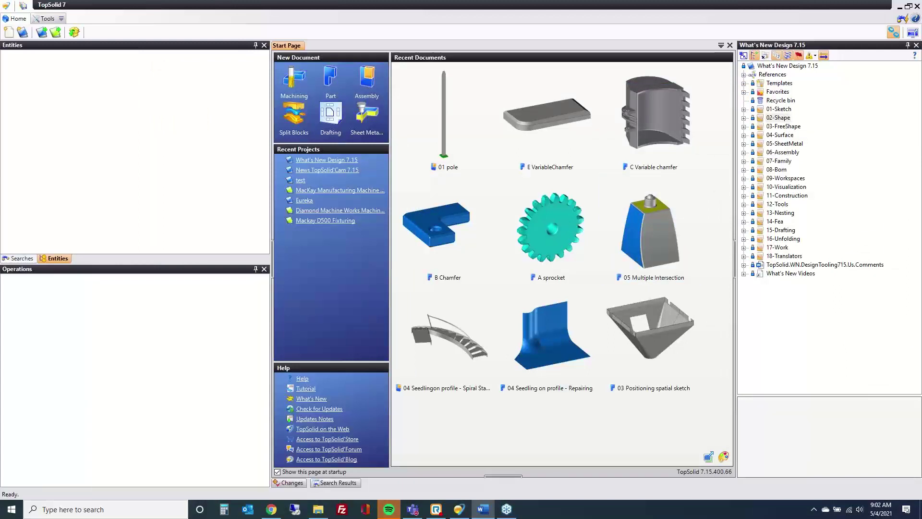
{"action": "left_click", "coordinate": [743, 109]}
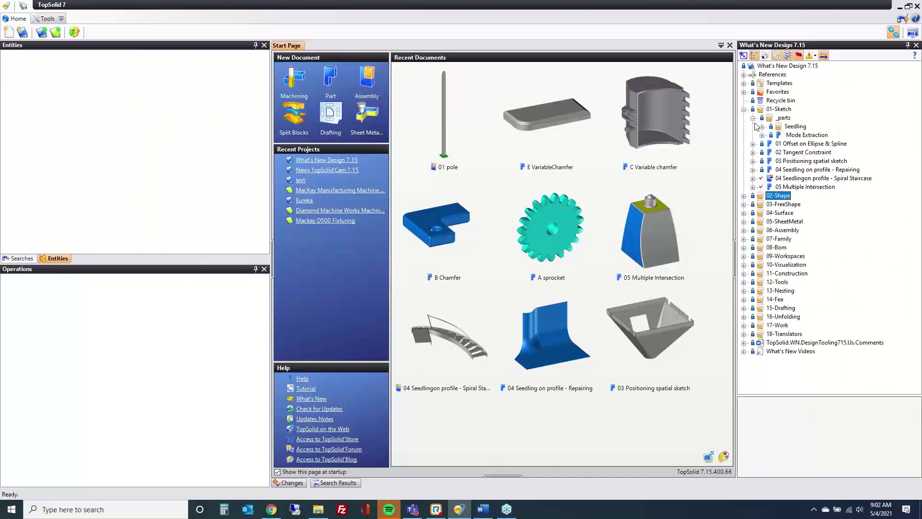
{"action": "double_click", "coordinate": [811, 143]}
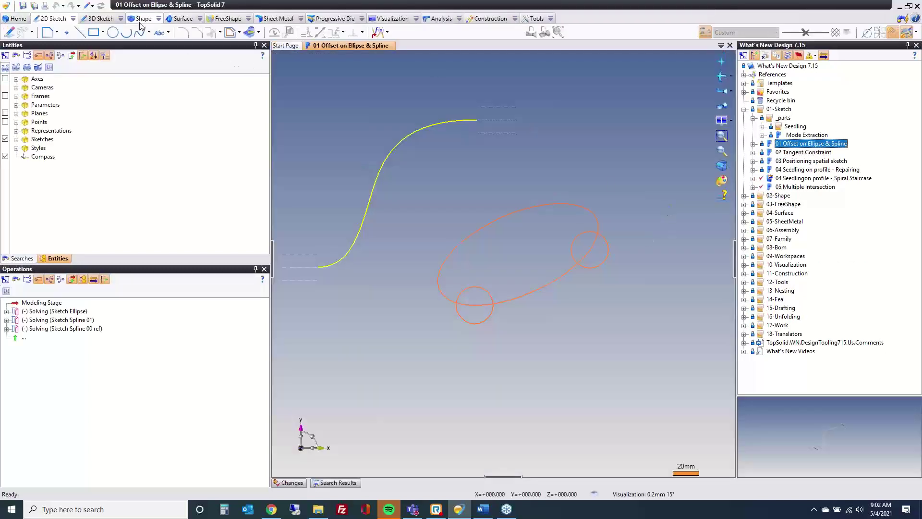
- Create a 2D sketch on the Absolute XY Plane with the Absolute Origin Point, leaving the Contour command without drawing
{"action": "right_click", "coordinate": [294, 76]}
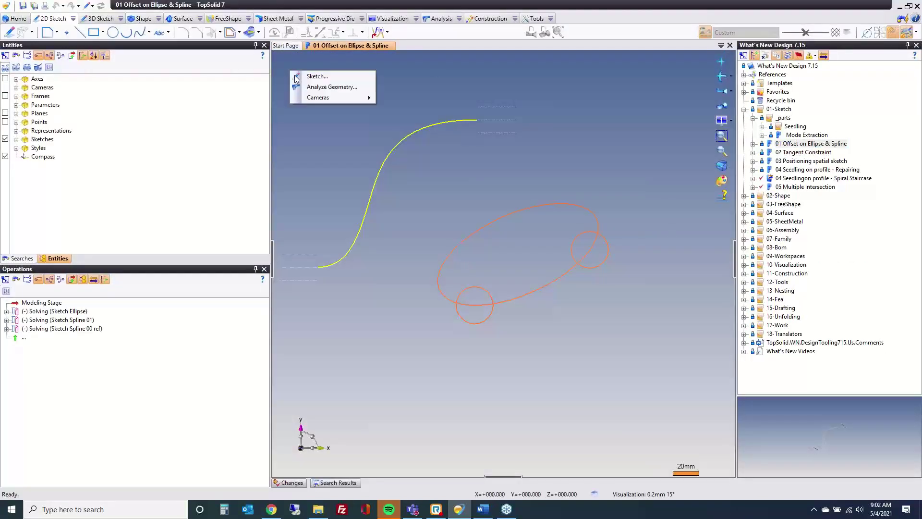
{"action": "left_click", "coordinate": [299, 76]}
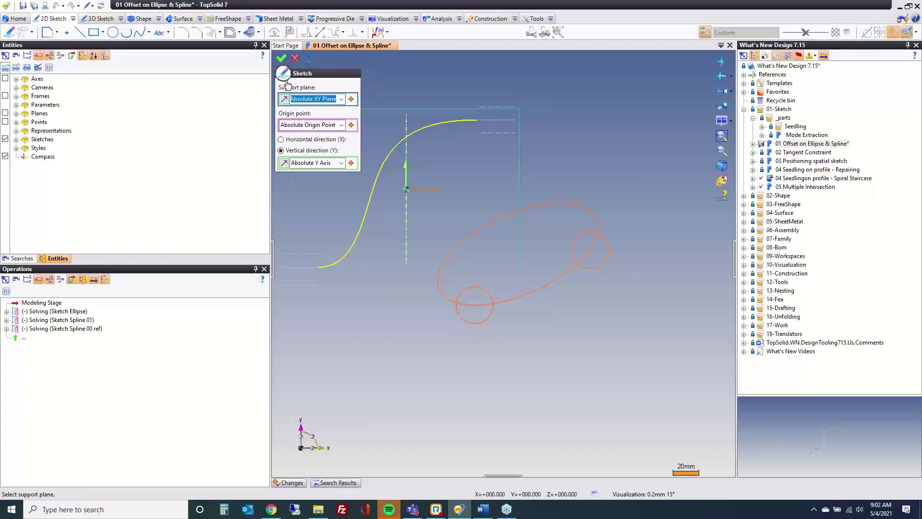
{"action": "left_click", "coordinate": [282, 58]}
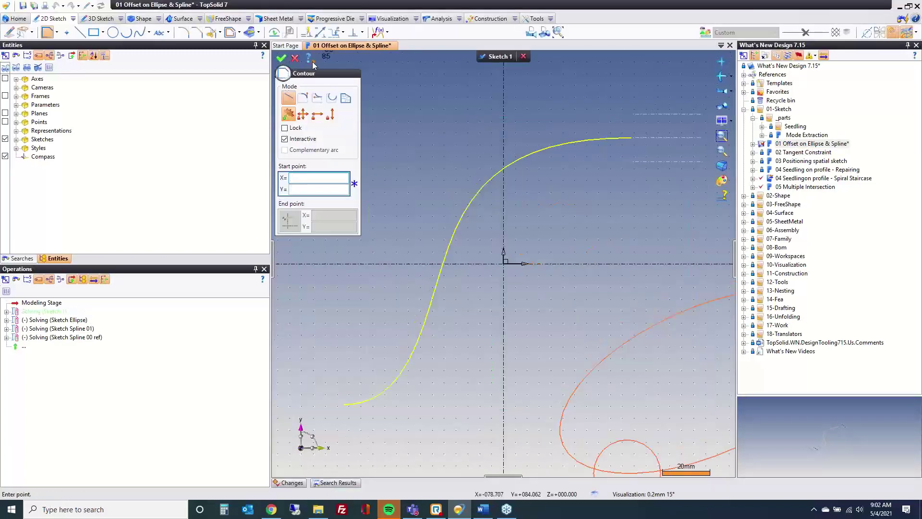
{"action": "left_click", "coordinate": [294, 58]}
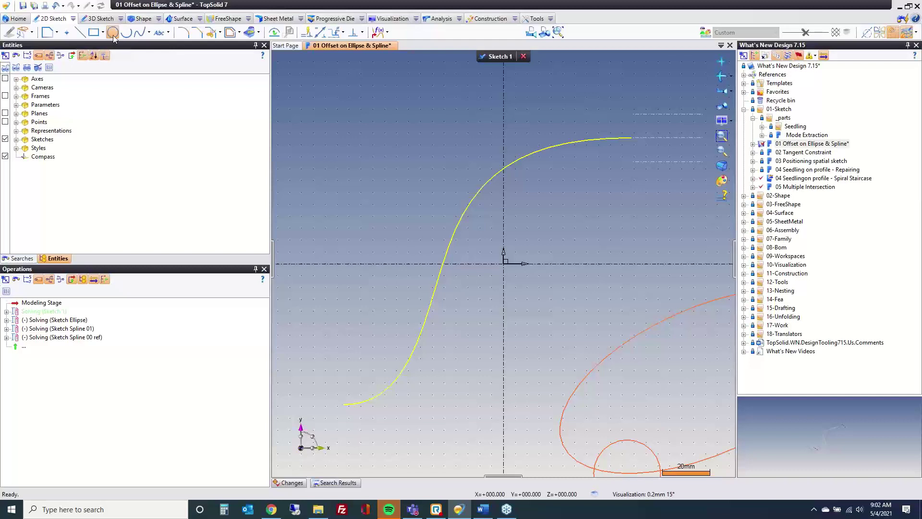
- Examine the mode icons in the Line and Rectangle command dialogs
{"action": "left_click", "coordinate": [80, 33]}
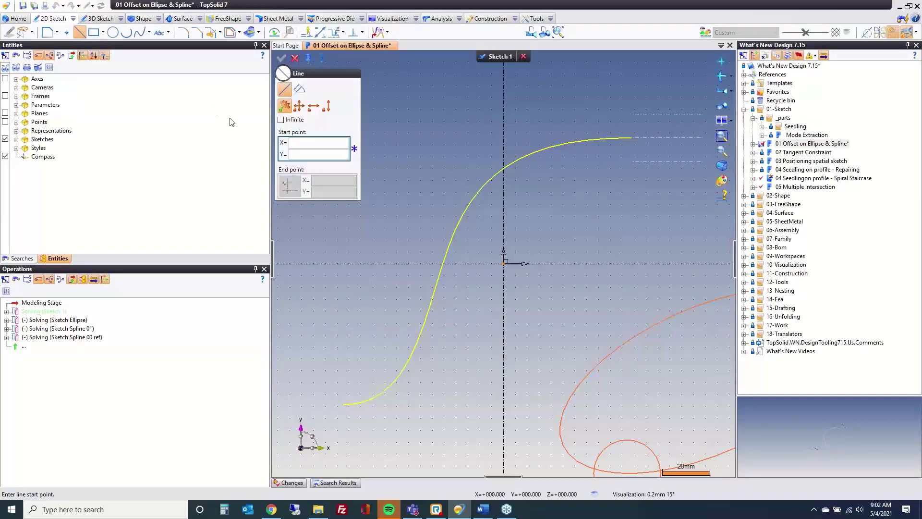
{"action": "left_click", "coordinate": [94, 33]}
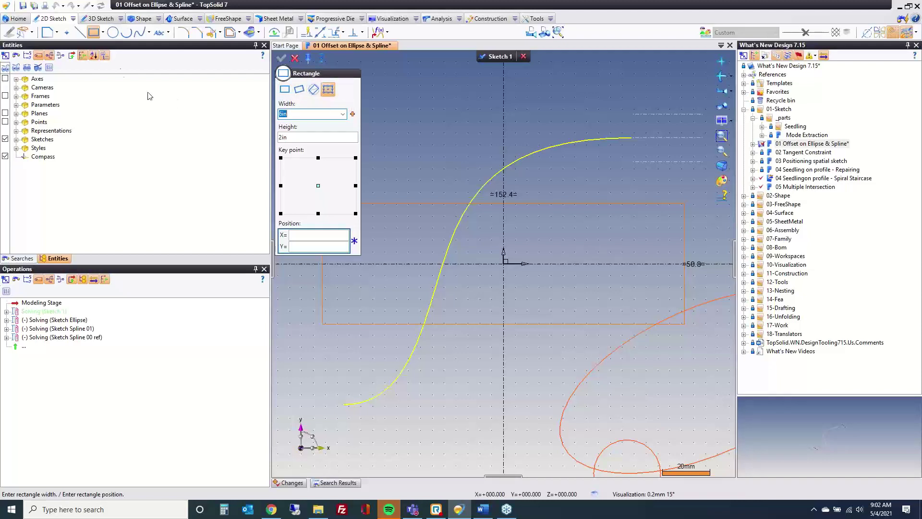
- Sketch a line starting at X -52.5 mm, Y 72.5 mm, with its end point 5 mm in X and Y relative to the start
{"action": "left_click", "coordinate": [80, 32]}
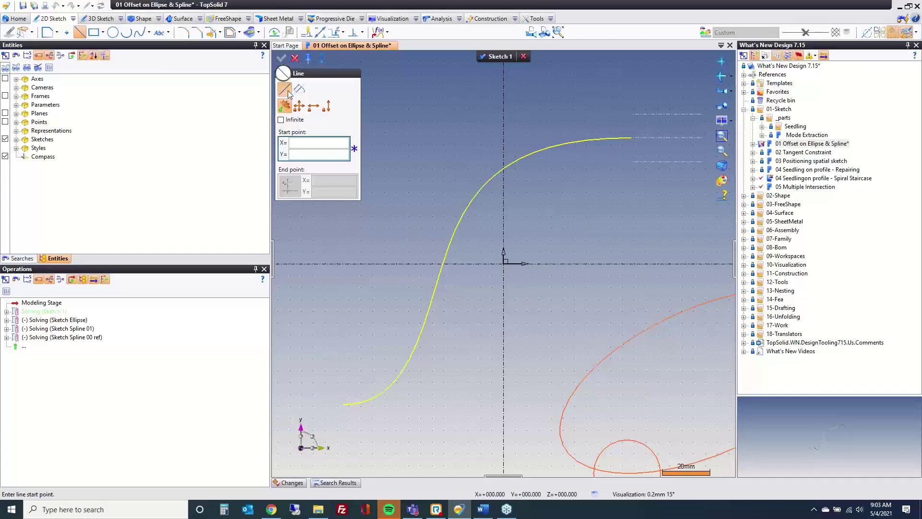
{"action": "middle_click_drag", "start_coordinate": [414, 268], "coordinate": [422, 278]}
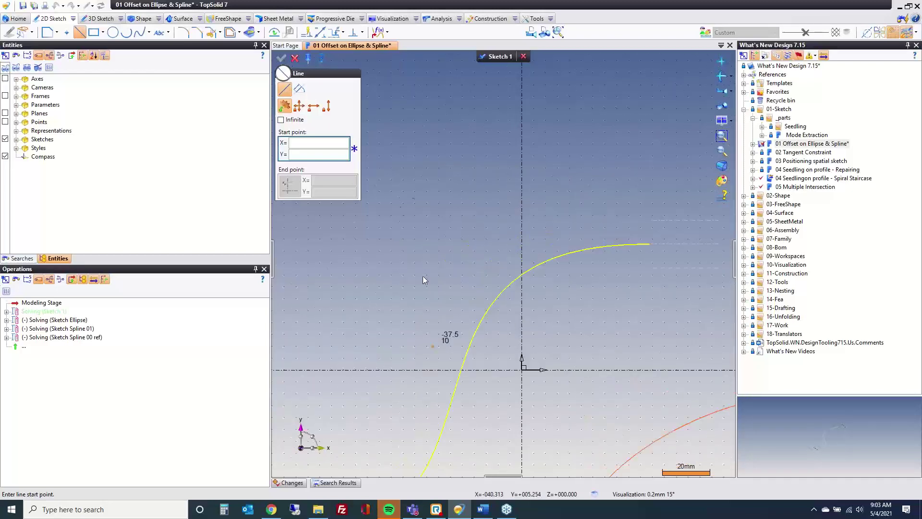
{"action": "left_click", "coordinate": [396, 199]}
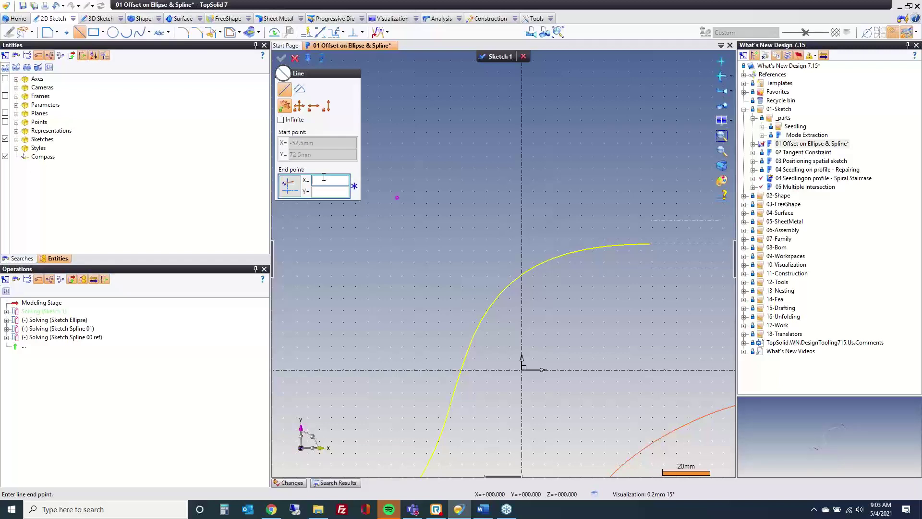
{"action": "type", "text": "5"}
{"action": "key", "text": "Tab"}
{"action": "type", "text": "5"}
{"action": "key", "text": "Return"}
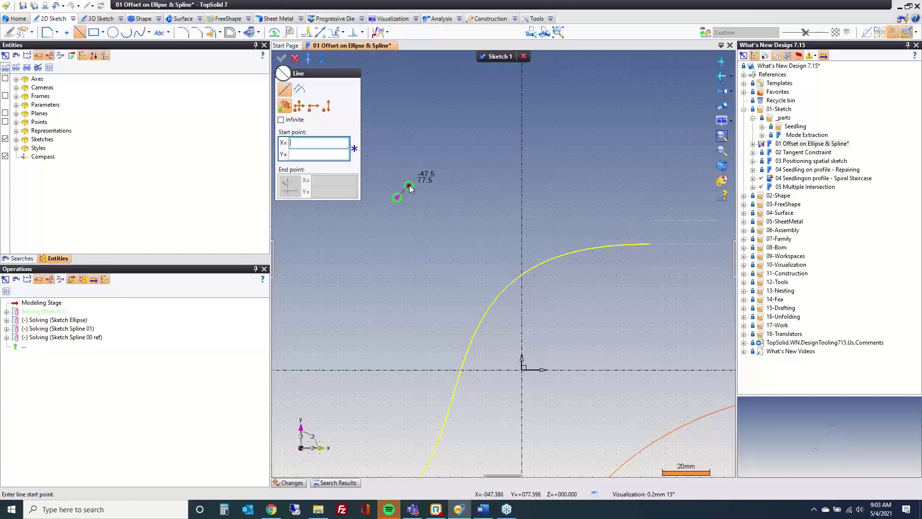
- Sketch a second line from X -45 mm, Y 55 mm to X 5 mm, Y 5 mm measured from the sketch origin
{"action": "left_click", "coordinate": [416, 239]}
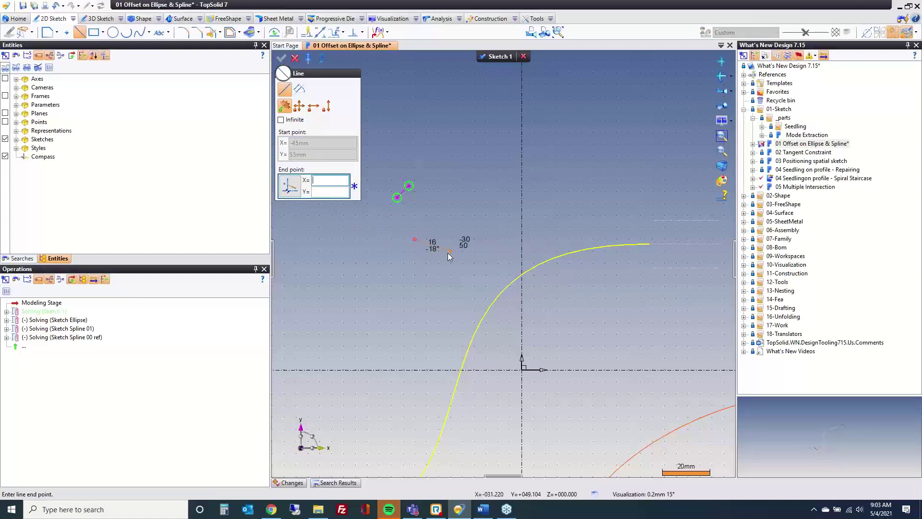
{"action": "key", "text": "Tab"}
{"action": "type", "text": "5"}
{"action": "key", "text": "Return"}
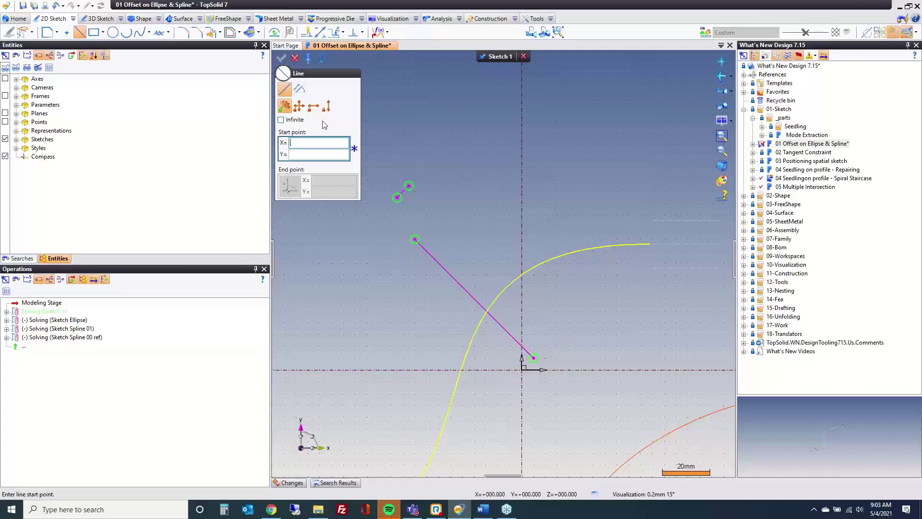
- Leave the Line command and discard the sketch containing the two test lines
{"action": "left_click", "coordinate": [295, 58]}
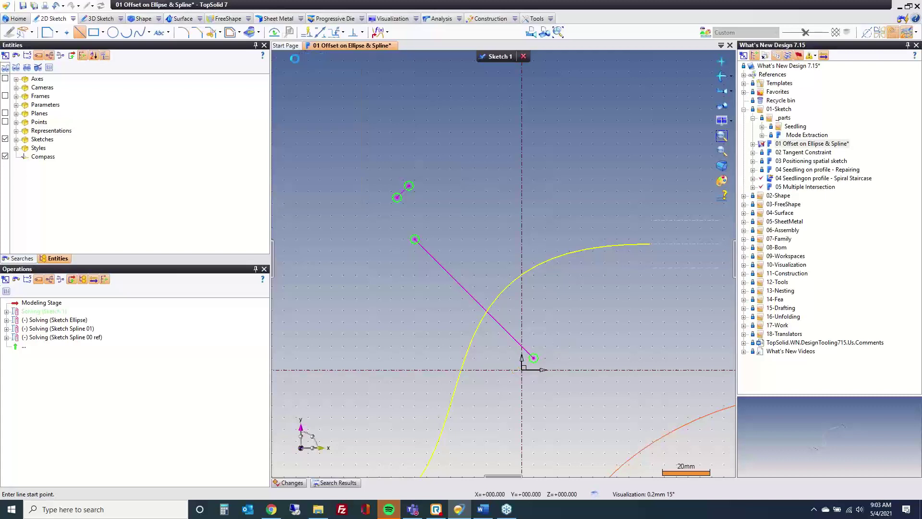
{"action": "left_click", "coordinate": [524, 56]}
{"action": "left_click", "coordinate": [441, 273]}
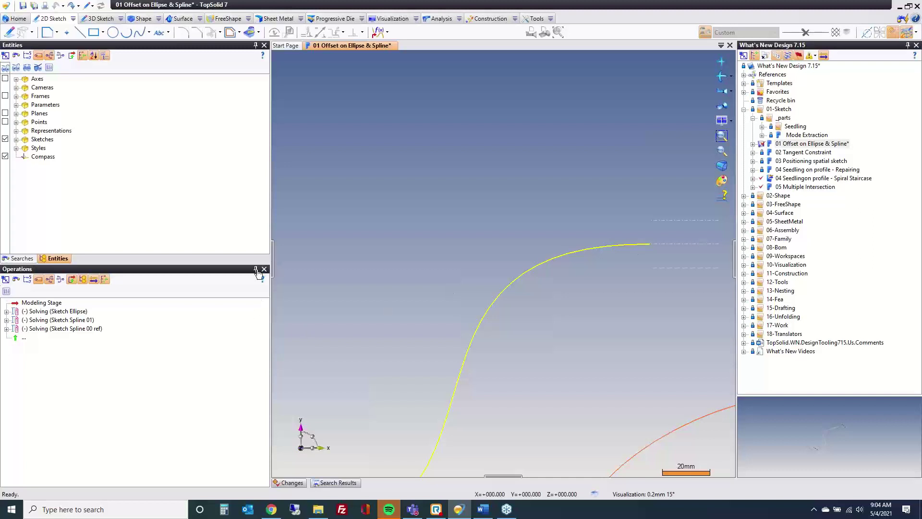
- Collapse the Entities and Operations area to enlarge the view and create a new 2D sketch in the part
{"action": "left_click", "coordinate": [273, 262]}
{"action": "scroll", "coordinate": [209, 188], "scroll_direction": "down", "scroll_amount": 3}
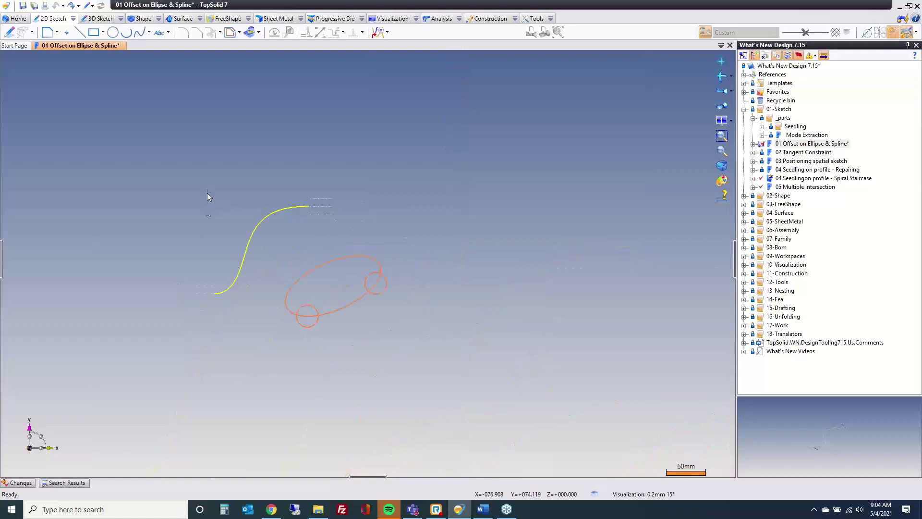
{"action": "left_click", "coordinate": [259, 229]}
{"action": "left_click", "coordinate": [8, 32]}
{"action": "left_click", "coordinate": [10, 58]}
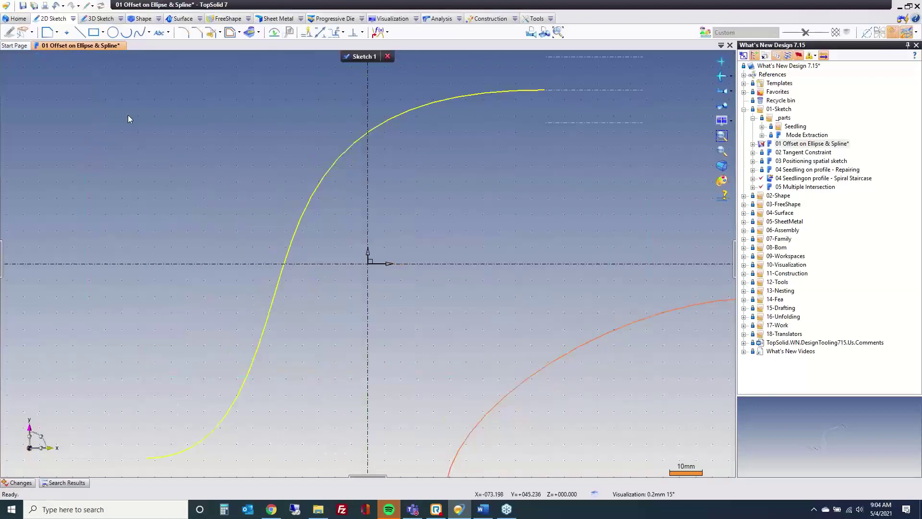
- Offset the yellow spline profile by 10 mm toward its upper-left side
{"action": "scroll", "coordinate": [219, 179], "scroll_direction": "down", "scroll_amount": 3}
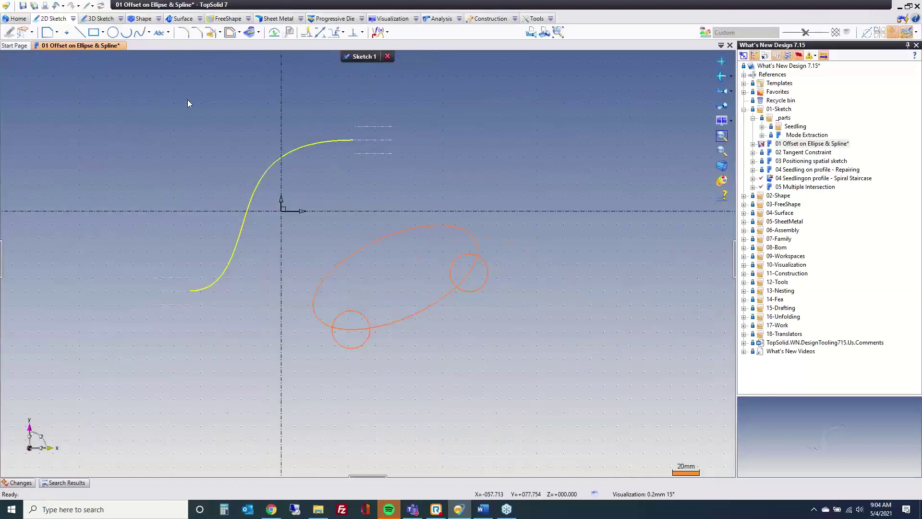
{"action": "left_click", "coordinate": [229, 33]}
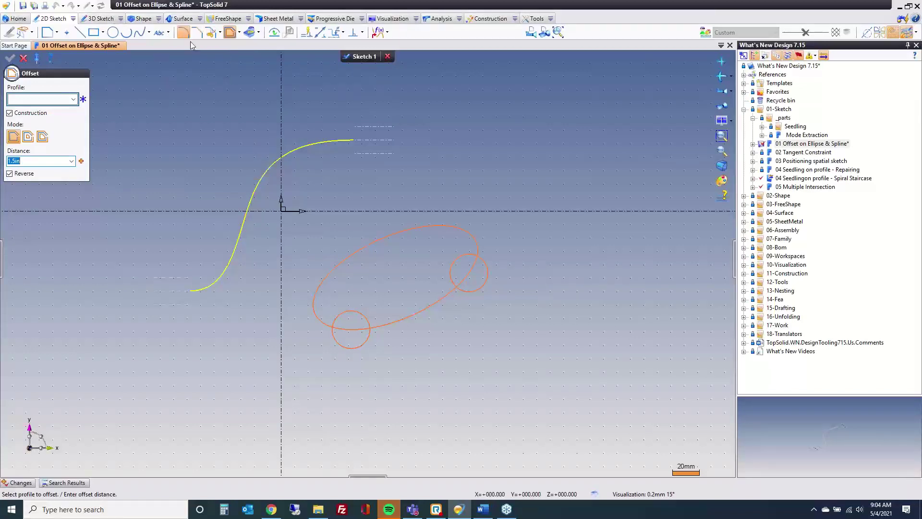
{"action": "left_click", "coordinate": [262, 176]}
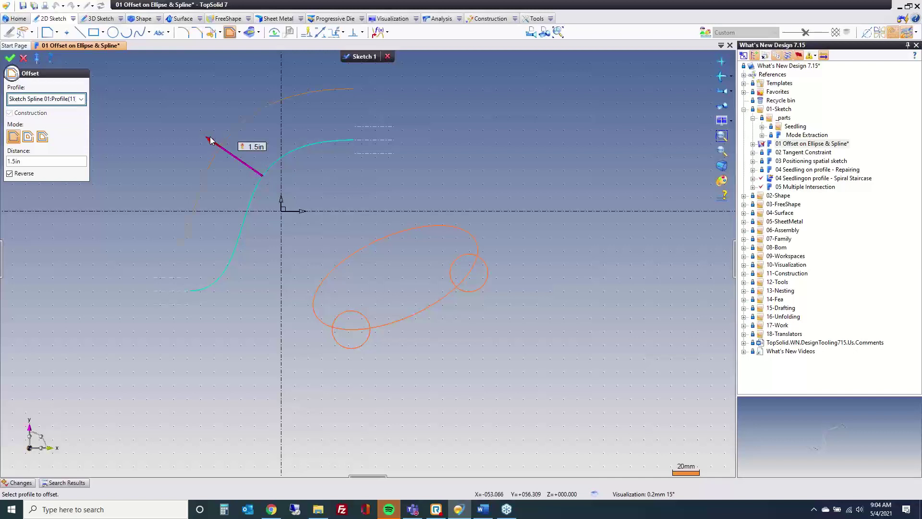
{"action": "left_click", "coordinate": [238, 166]}
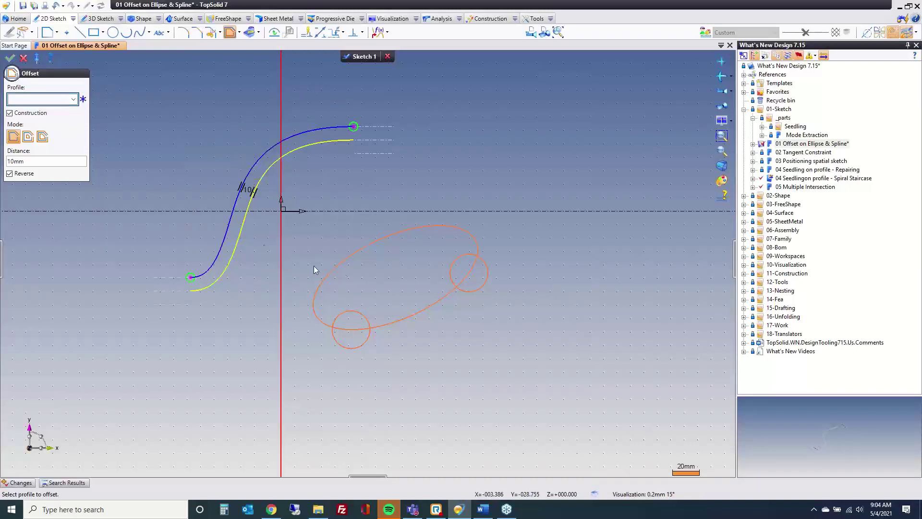
- Offset the ellipse profile outward by 14 mm and finish the Offset command
{"action": "left_click", "coordinate": [357, 258]}
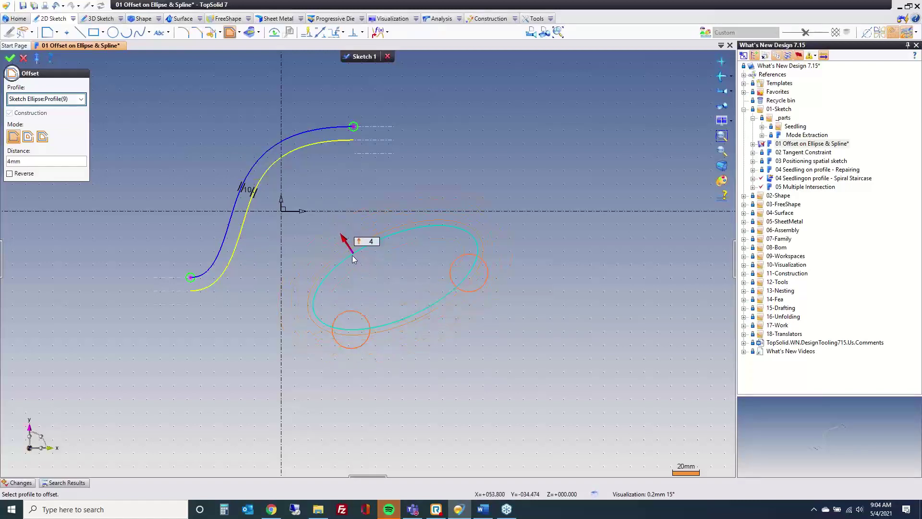
{"action": "left_click", "coordinate": [373, 196]}
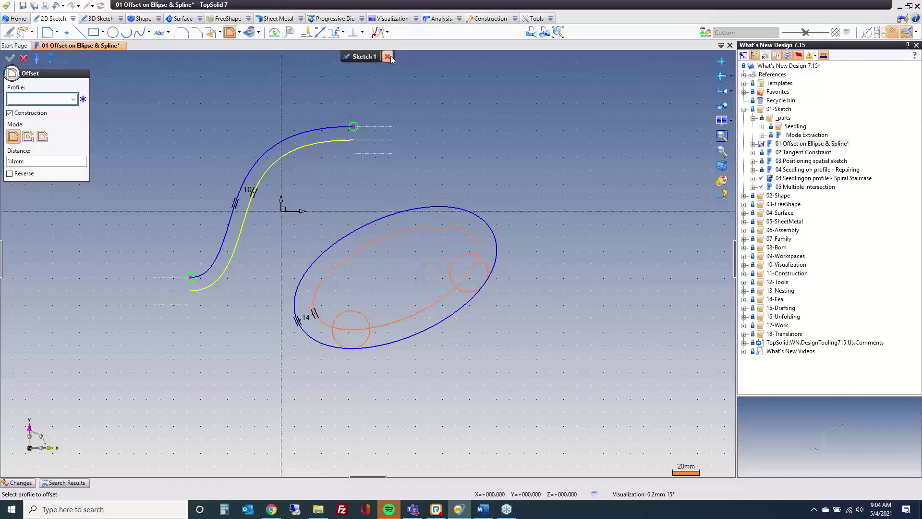
{"action": "left_click", "coordinate": [24, 59]}
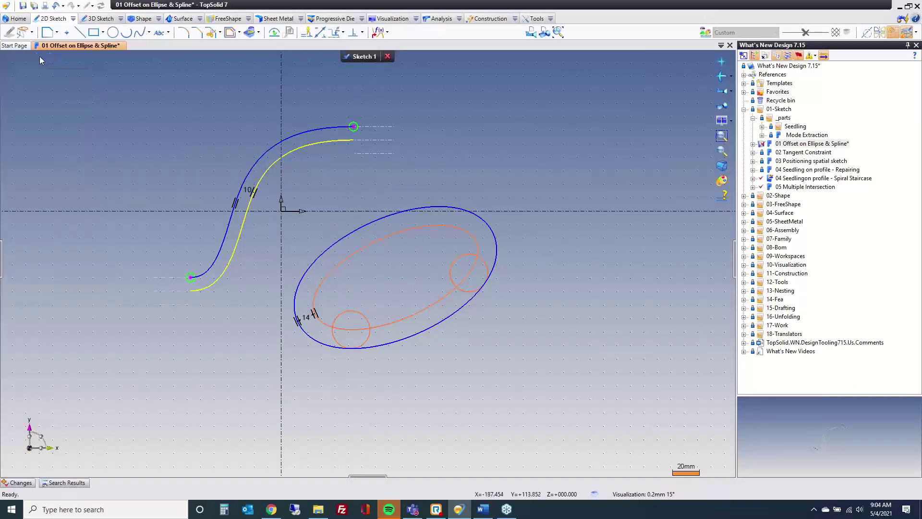
- Undo the ellipse and spline offsets in the sketch
{"action": "left_click", "coordinate": [73, 19]}
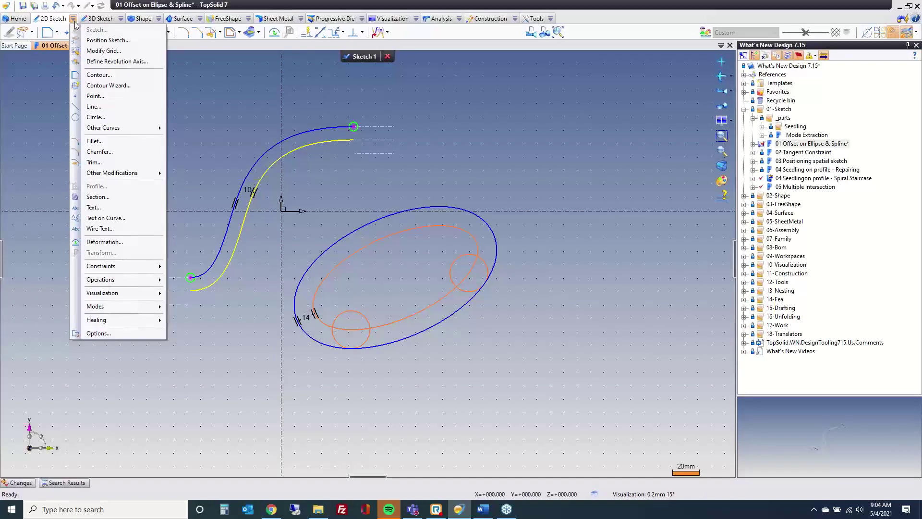
{"action": "left_click", "coordinate": [108, 333]}
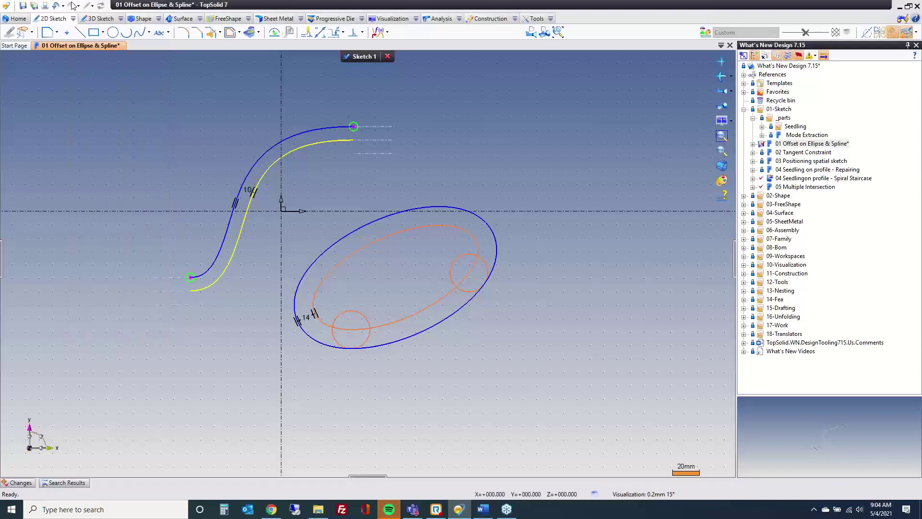
{"action": "left_click", "coordinate": [55, 8]}
{"action": "left_click", "coordinate": [55, 9]}
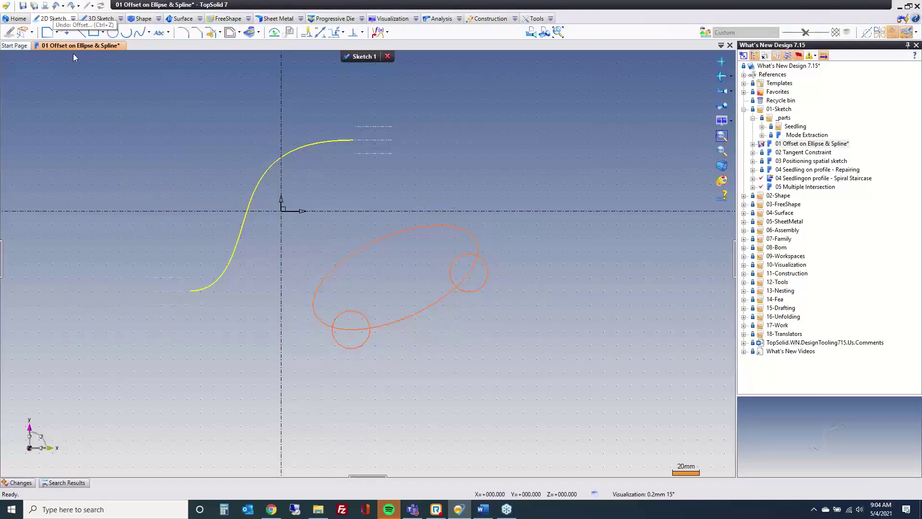
- Disable Solving with profiles in the sketch's advanced options
{"action": "left_click", "coordinate": [73, 18]}
{"action": "left_click", "coordinate": [108, 332]}
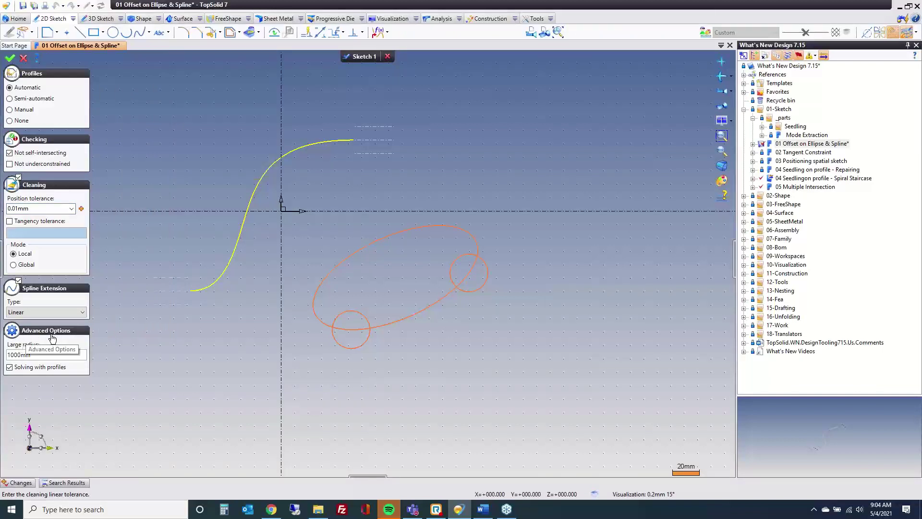
{"action": "left_click", "coordinate": [50, 370]}
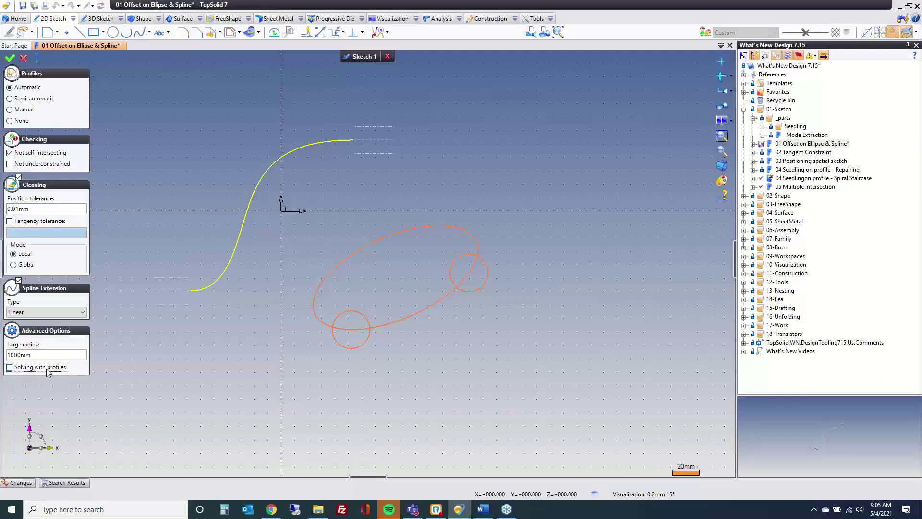
{"action": "left_click", "coordinate": [10, 58]}
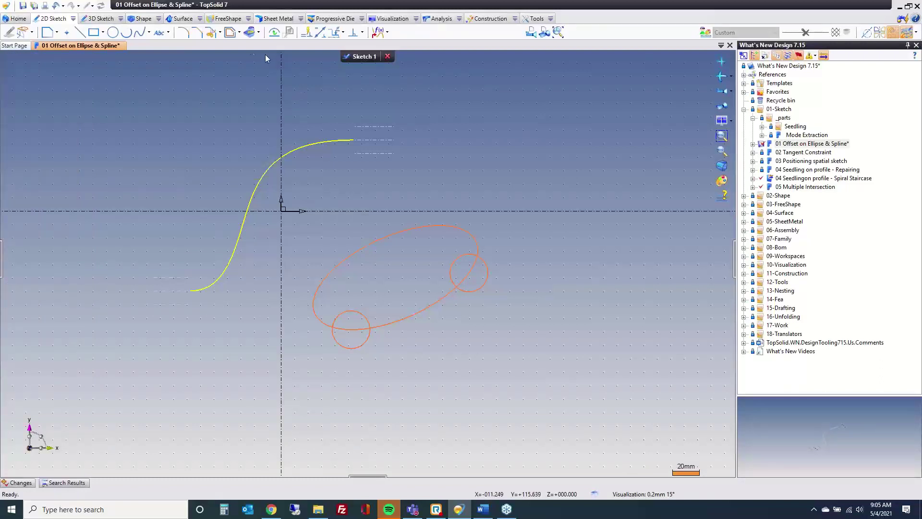
- Try to offset the yellow spline profile with Solving with profiles disabled, and leave the Offset command
{"action": "left_click", "coordinate": [230, 32]}
{"action": "left_click", "coordinate": [264, 173]}
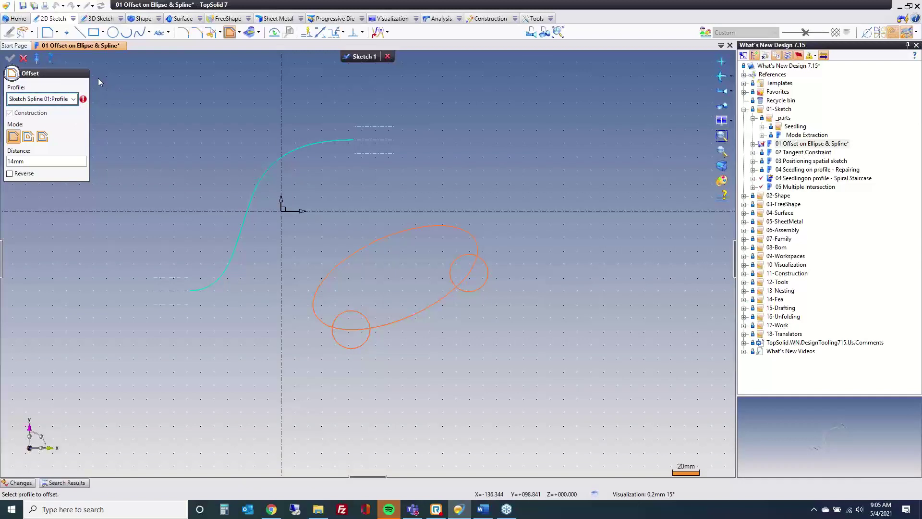
{"action": "left_click", "coordinate": [387, 32]}
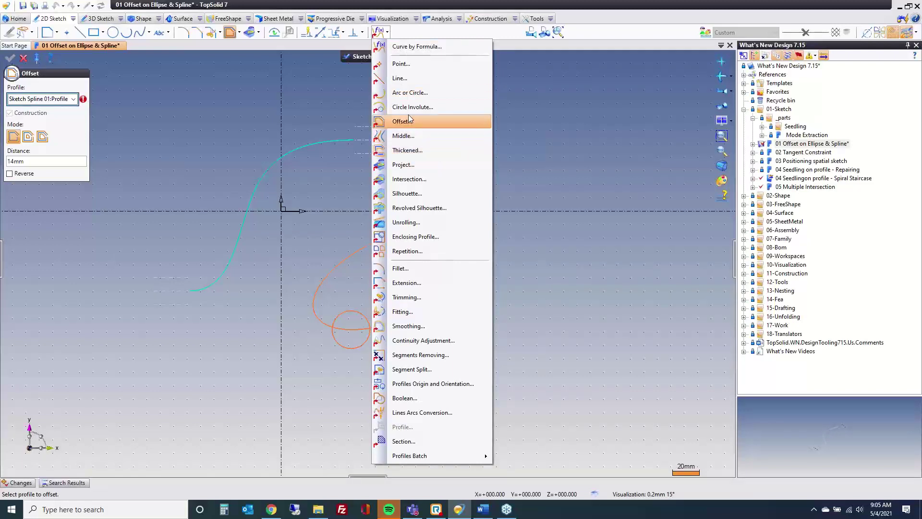
{"action": "left_click", "coordinate": [24, 59]}
- Enable Solving with profiles in the sketch's advanced options and accept the options
{"action": "left_click", "coordinate": [73, 19]}
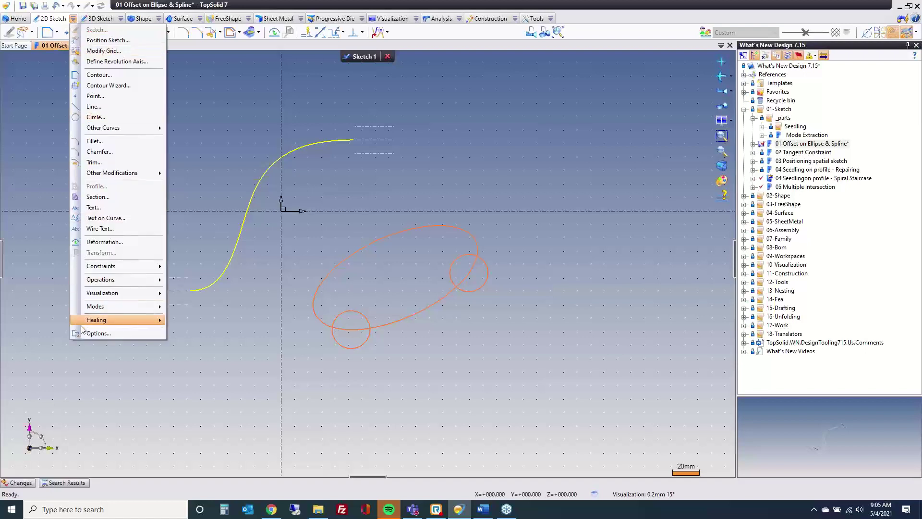
{"action": "left_click", "coordinate": [82, 322]}
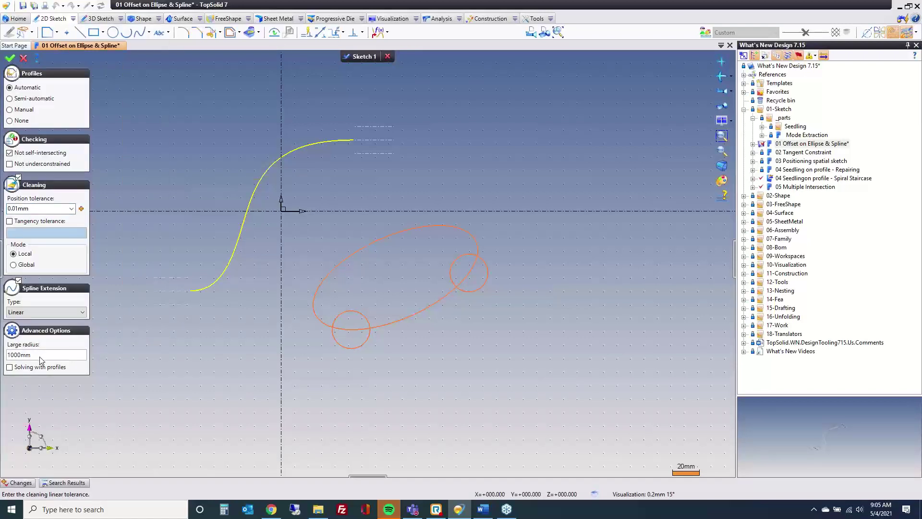
{"action": "left_click", "coordinate": [23, 368]}
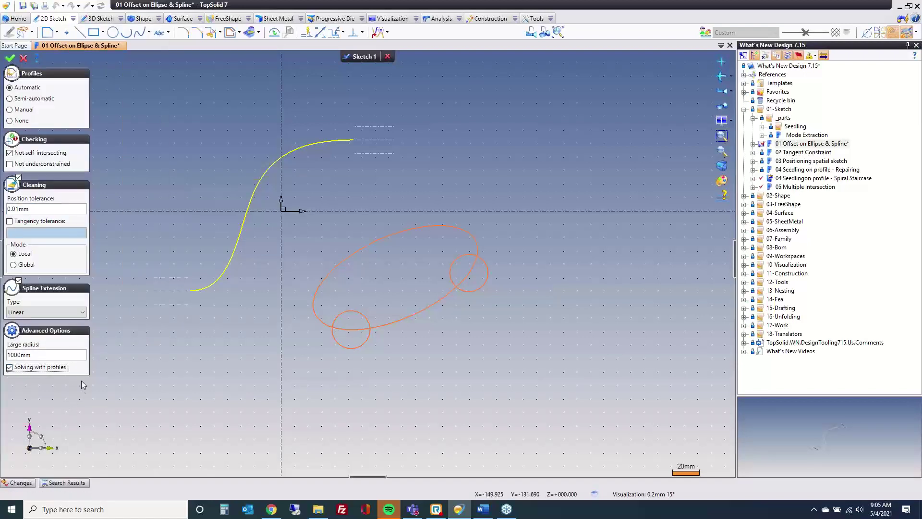
{"action": "left_click", "coordinate": [10, 59]}
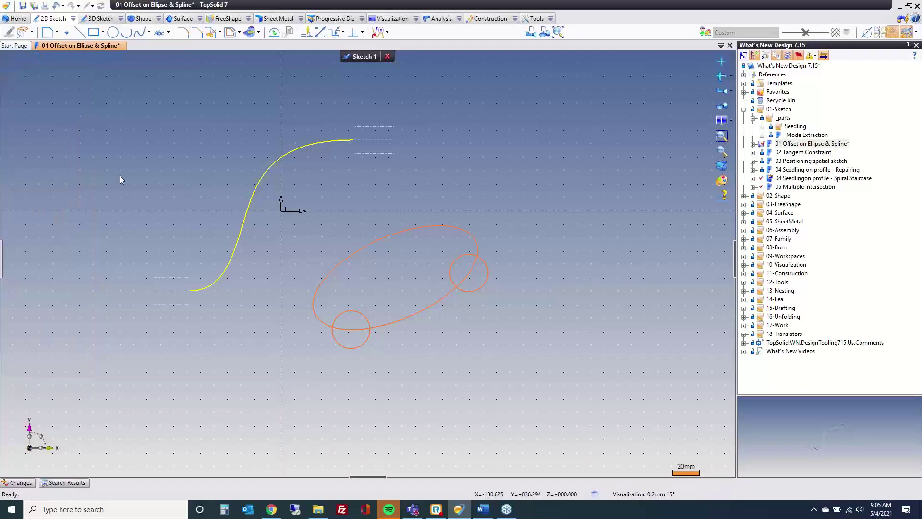
- Cancel the sketch editing and close the 01 Offset on Ellipse & Spline document without saving
{"action": "left_click", "coordinate": [390, 57]}
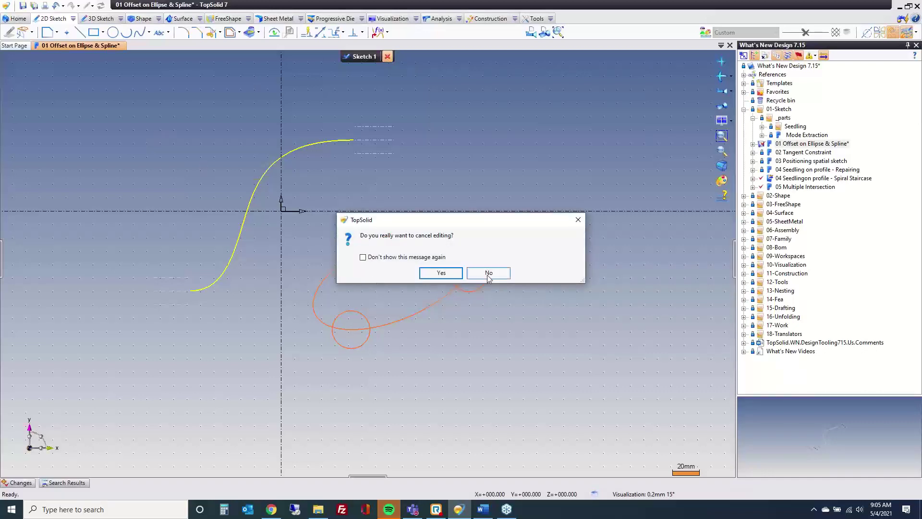
{"action": "left_click", "coordinate": [440, 274]}
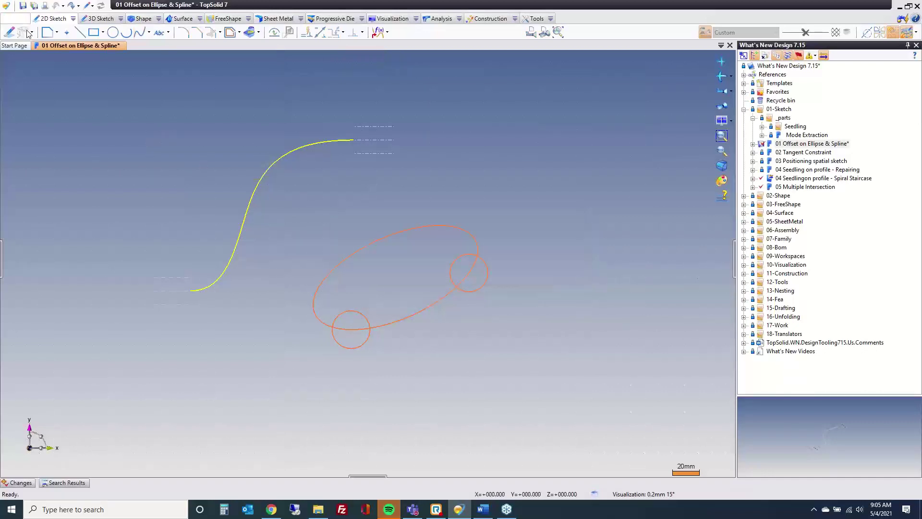
{"action": "middle_click", "coordinate": [84, 50]}
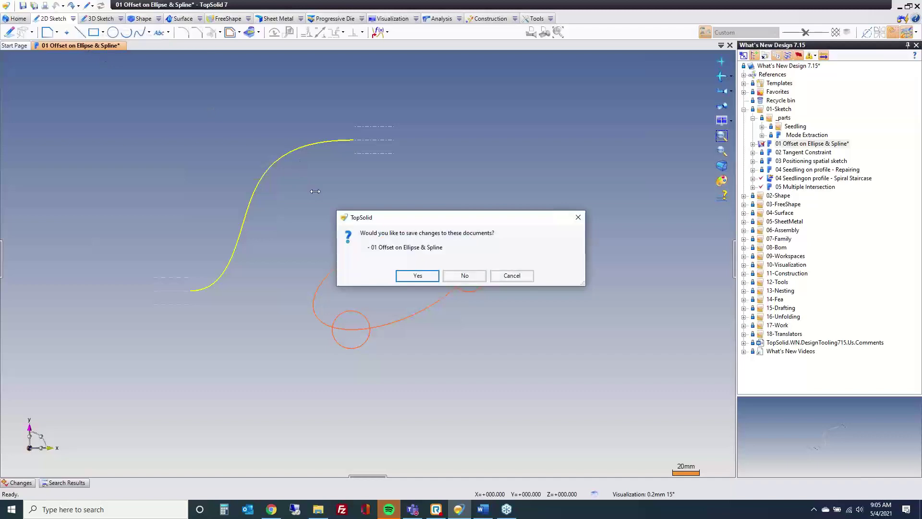
{"action": "left_click", "coordinate": [466, 274]}
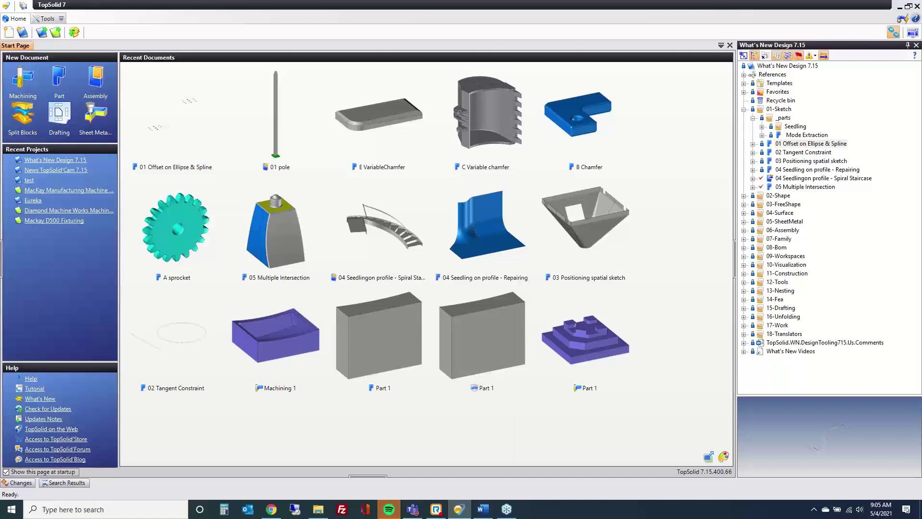
- Open the 02 Tangent Constraint document and start editing its circle-and-line sketch
{"action": "double_click", "coordinate": [810, 151]}
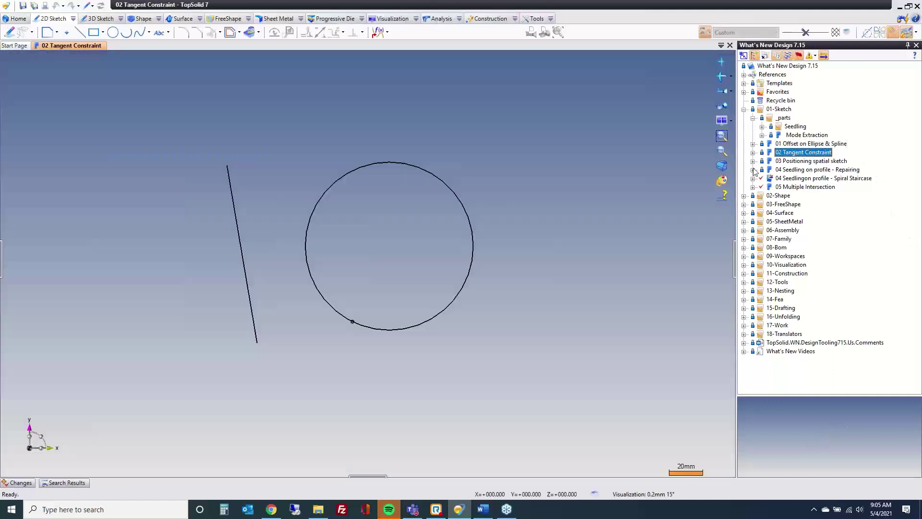
{"action": "right_click", "coordinate": [333, 185]}
{"action": "left_click", "coordinate": [360, 213]}
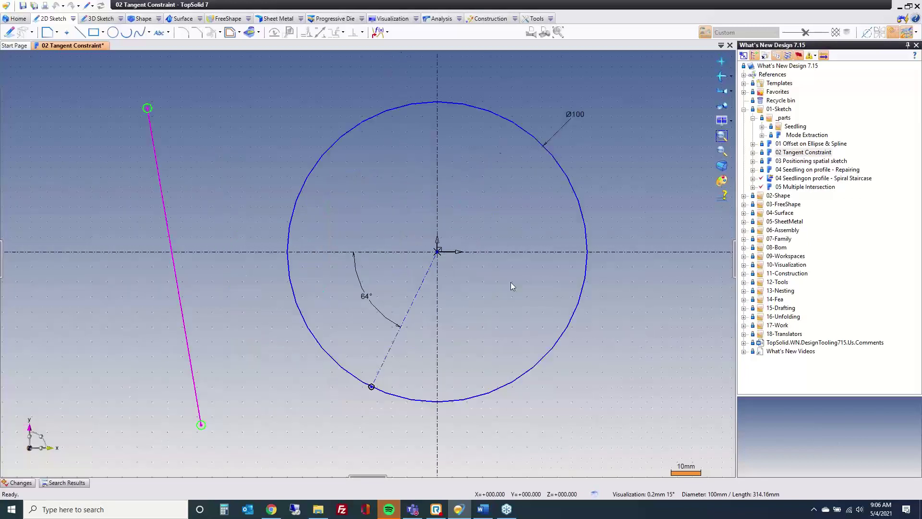
- Apply a Tangency constraint between the circle and the slanted line without a tangency point, and undo it
{"action": "left_click", "coordinate": [354, 33]}
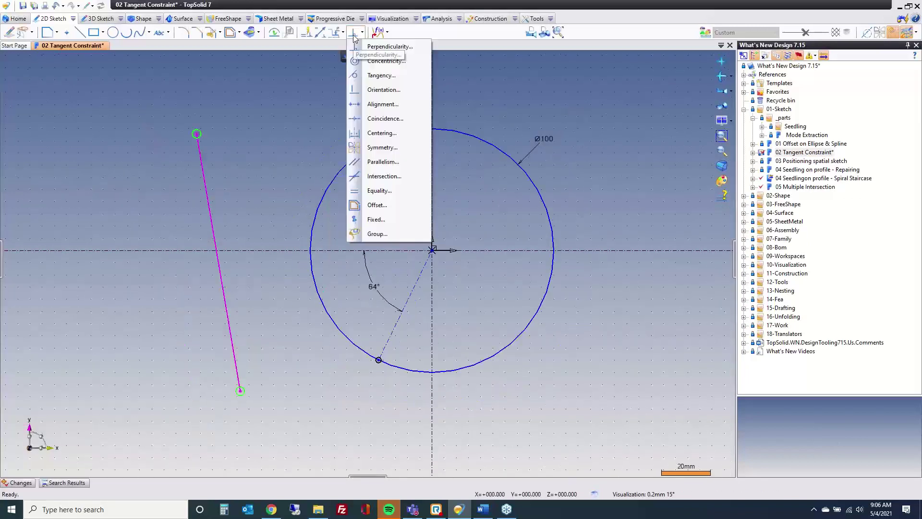
{"action": "left_click", "coordinate": [384, 76]}
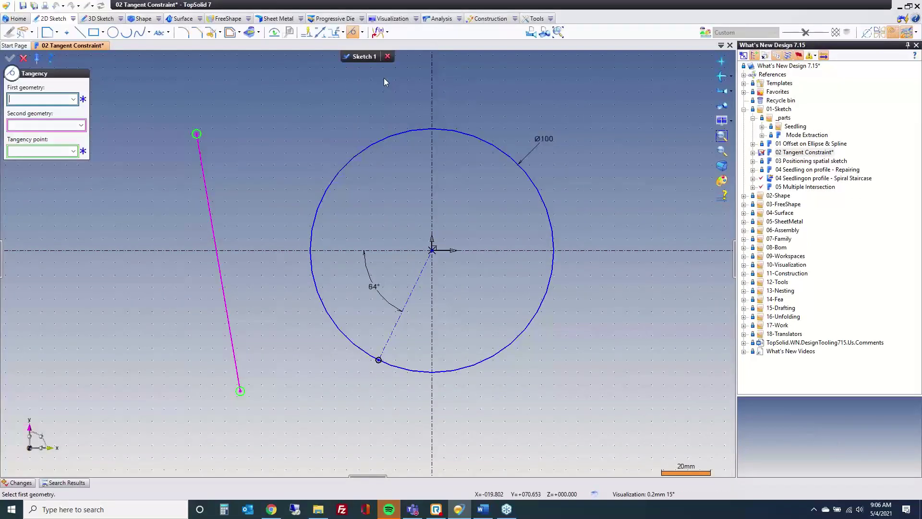
{"action": "left_click", "coordinate": [311, 241]}
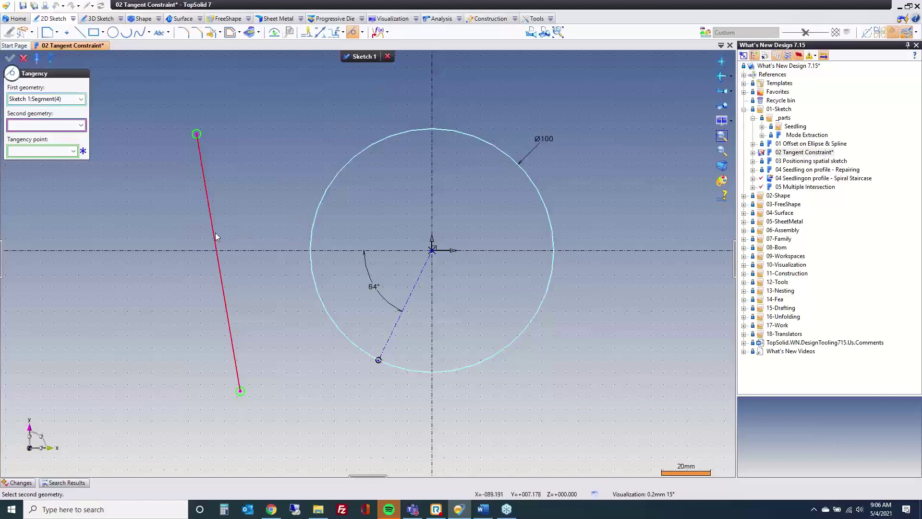
{"action": "left_click", "coordinate": [215, 237]}
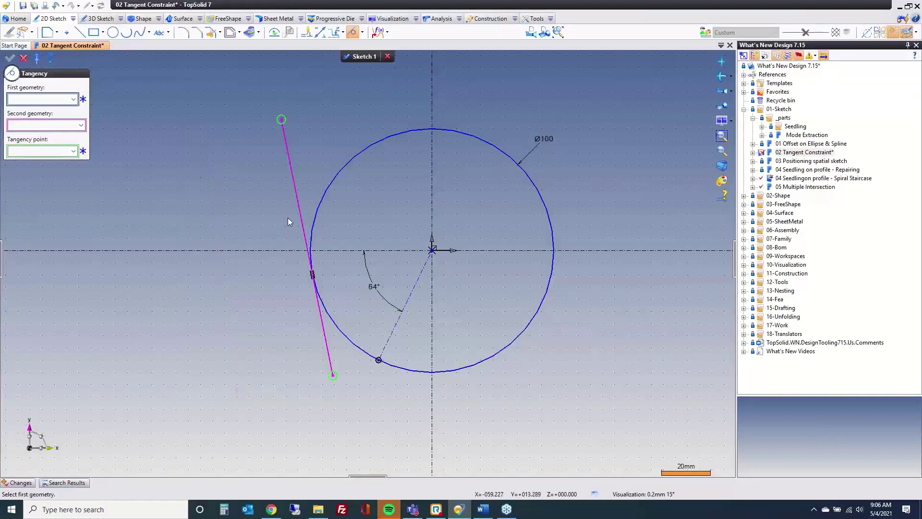
{"action": "key", "text": "ctrl+z"}
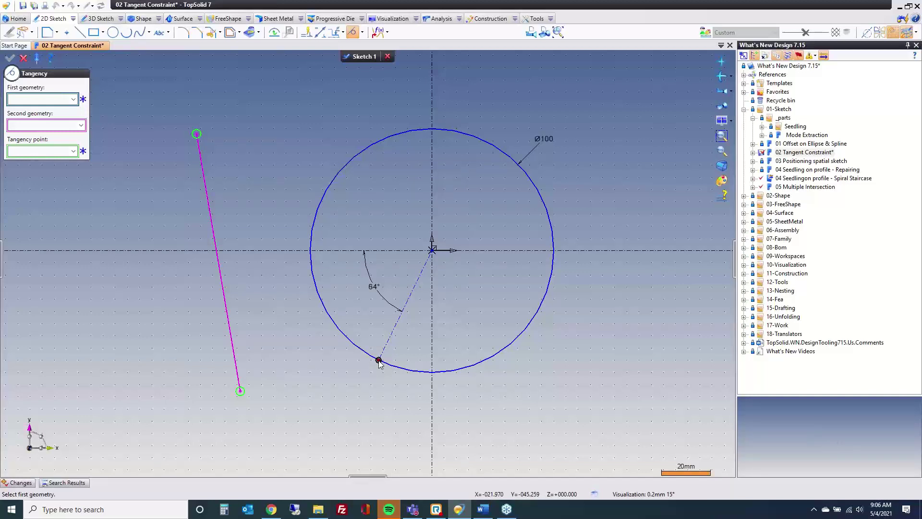
- Make the slanted line tangent to the circle at the vertex of the 64° construction line, and undo the constraint
{"action": "left_click", "coordinate": [312, 237]}
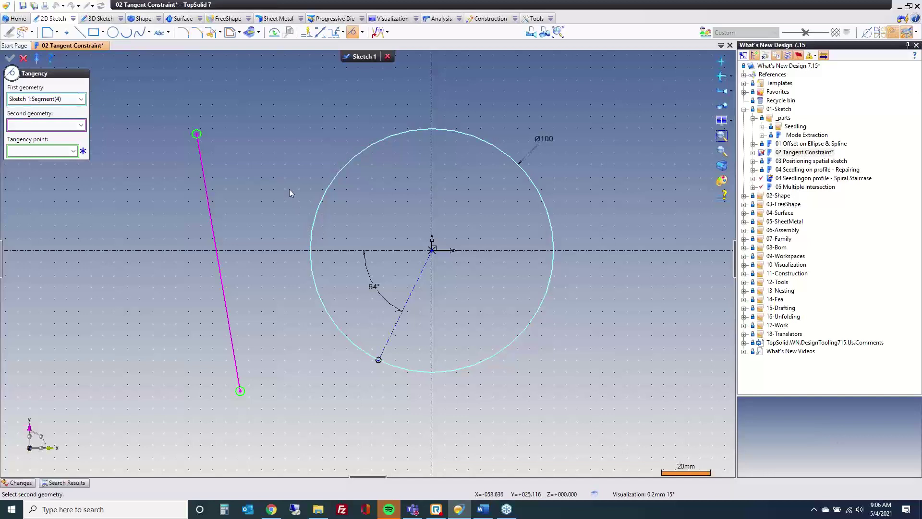
{"action": "left_click", "coordinate": [36, 152]}
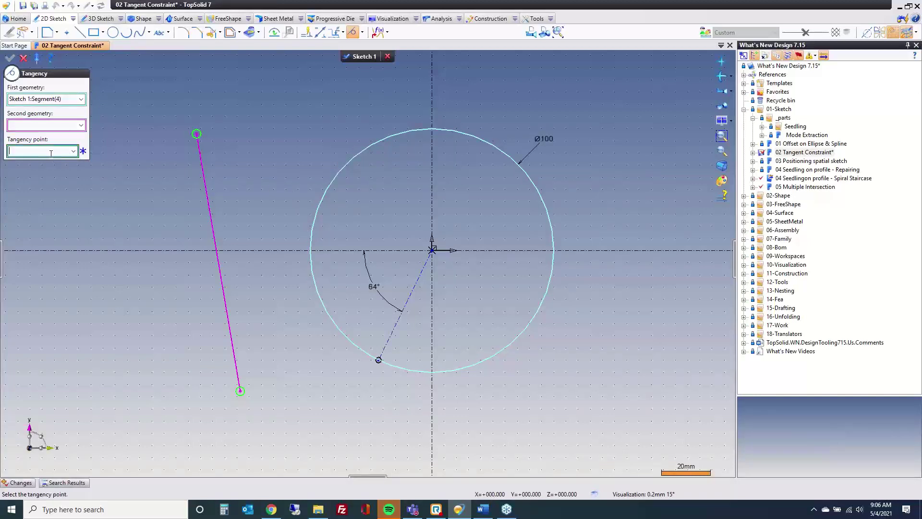
{"action": "left_click", "coordinate": [378, 360]}
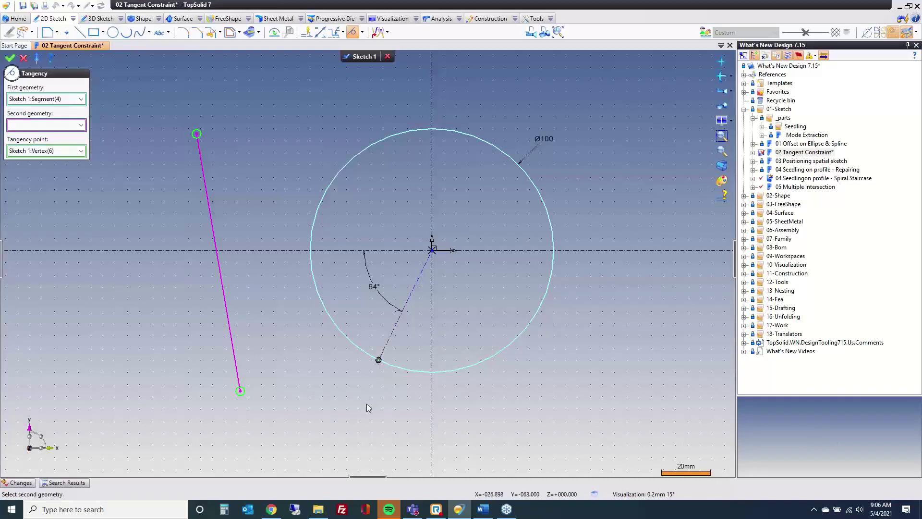
{"action": "left_click", "coordinate": [222, 321]}
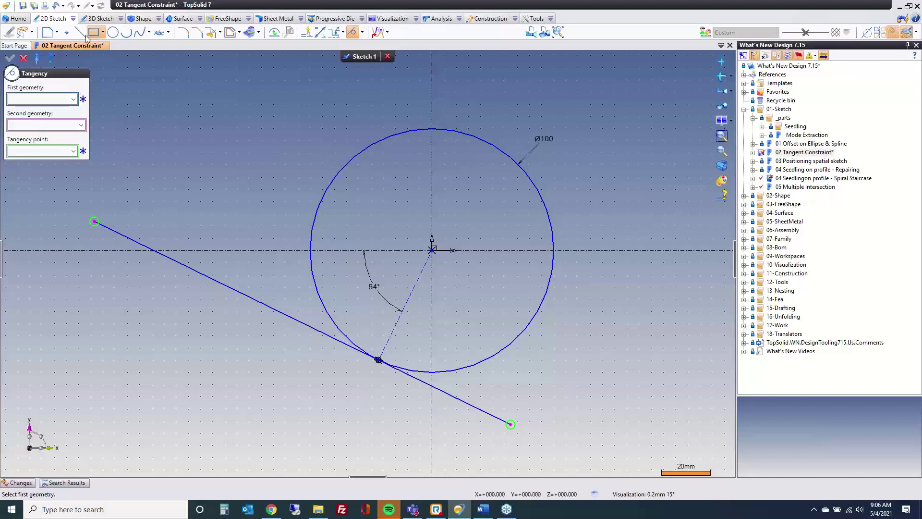
{"action": "left_click", "coordinate": [56, 7]}
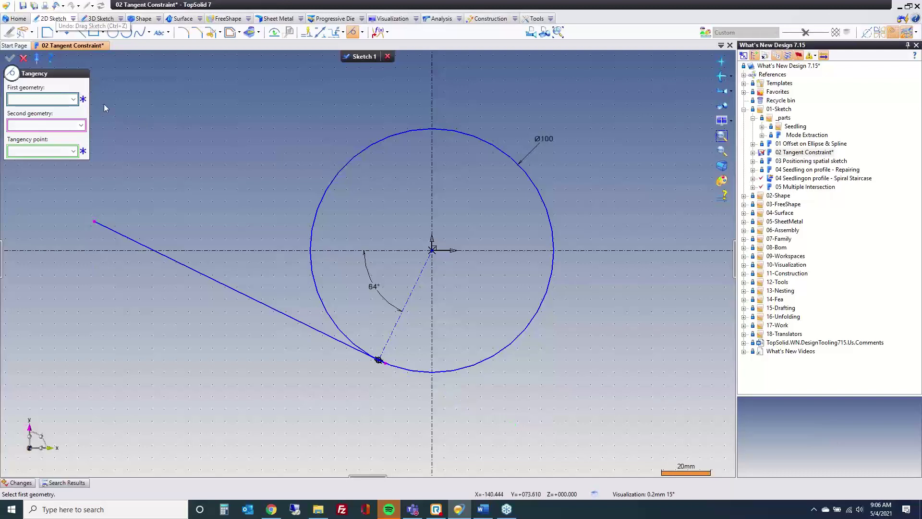
{"action": "left_click", "coordinate": [56, 7]}
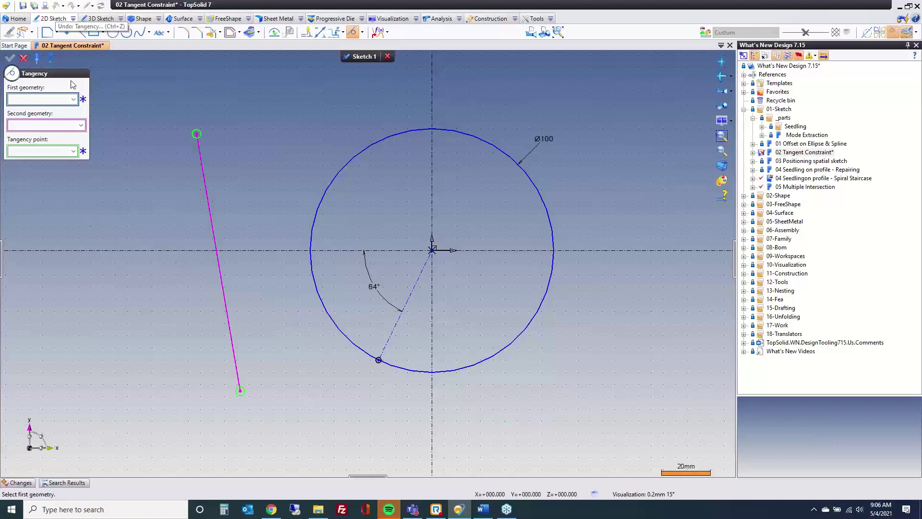
- Constrain the circle and the slanted line as tangent with no tangency point chosen, and undo the constraint
{"action": "left_click", "coordinate": [313, 234]}
{"action": "left_click", "coordinate": [213, 225]}
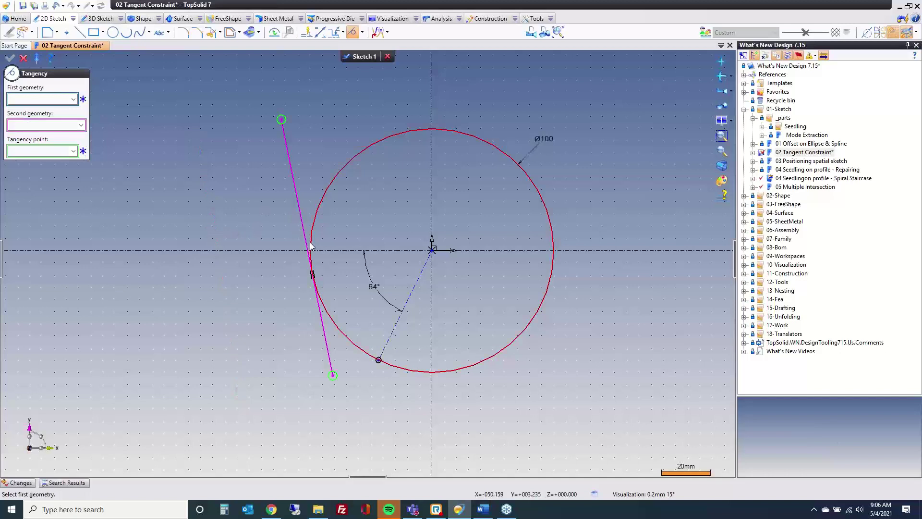
{"action": "key", "text": "ctrl+z"}
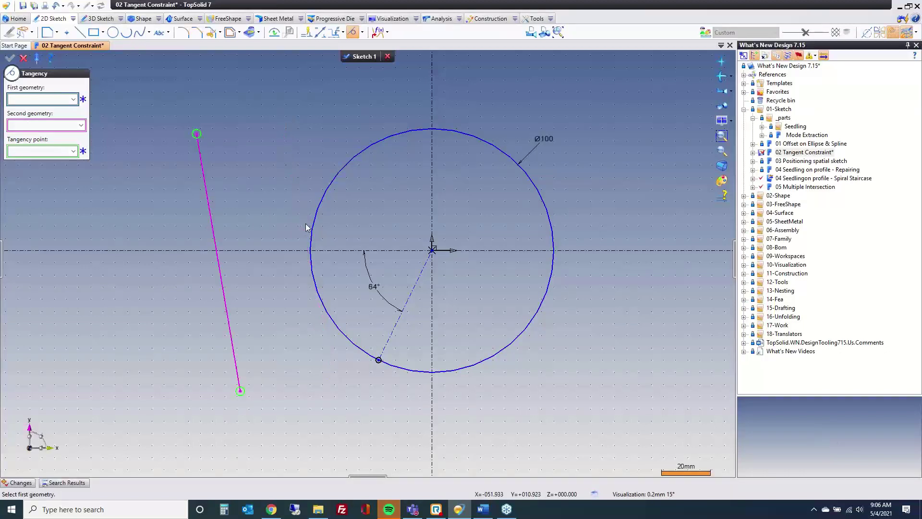
- Constrain the slanted line tangent to the circle, using the existing vertex on the circle as the tangency point
{"action": "left_click", "coordinate": [314, 242]}
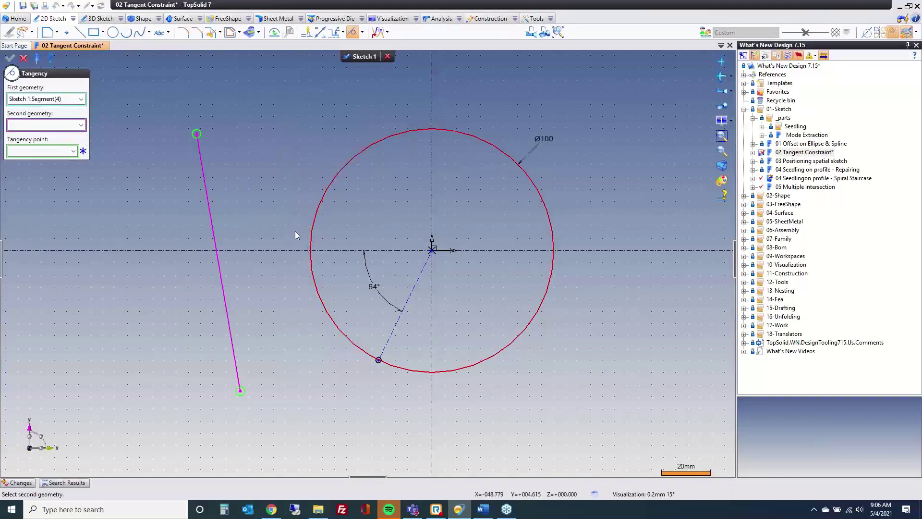
{"action": "left_click", "coordinate": [379, 361]}
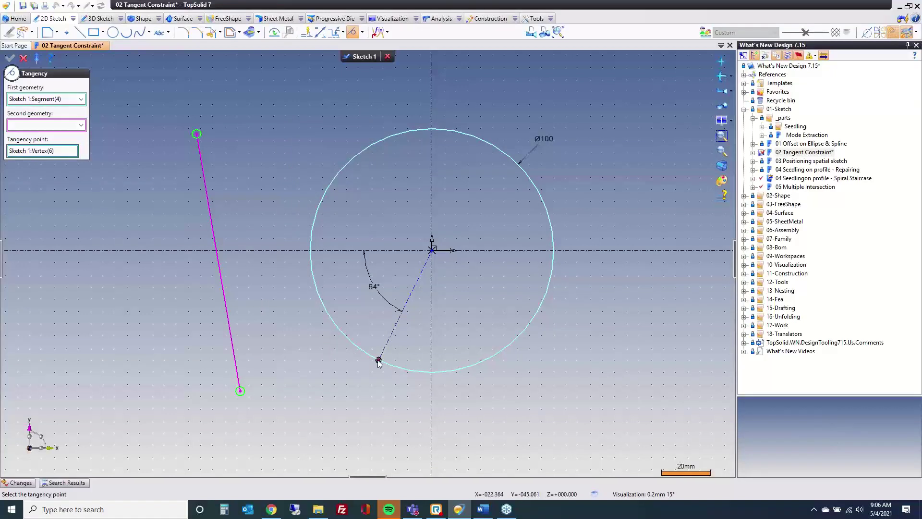
{"action": "left_click", "coordinate": [203, 171]}
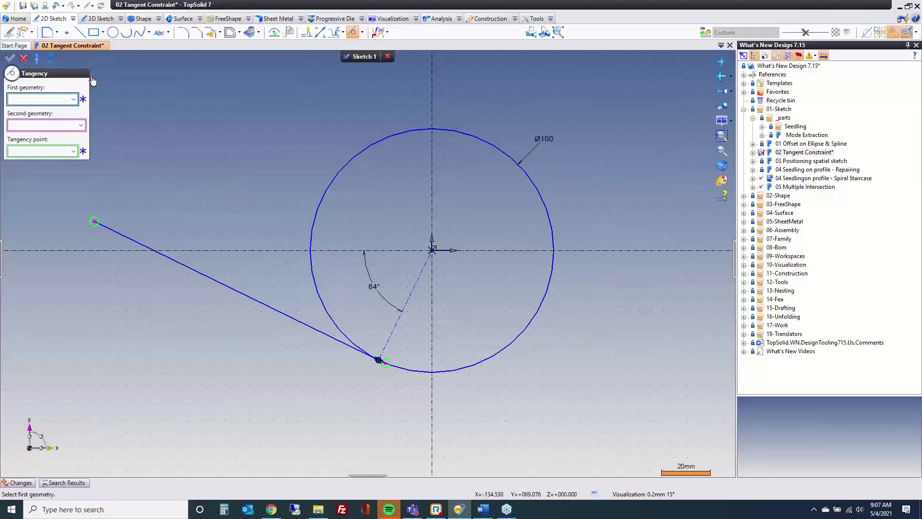
- Cancel the sketch editing and close the 02 Tangent Constraint document without saving
{"action": "left_click", "coordinate": [387, 57]}
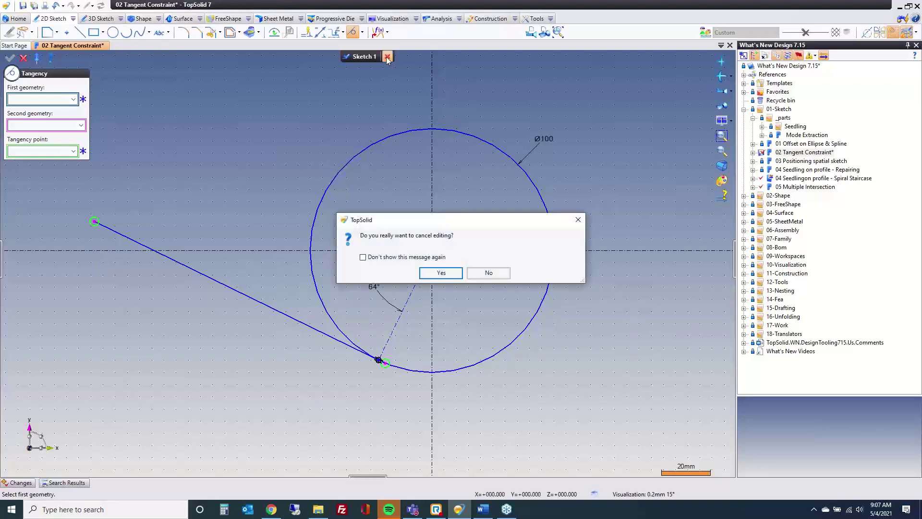
{"action": "left_click", "coordinate": [438, 273]}
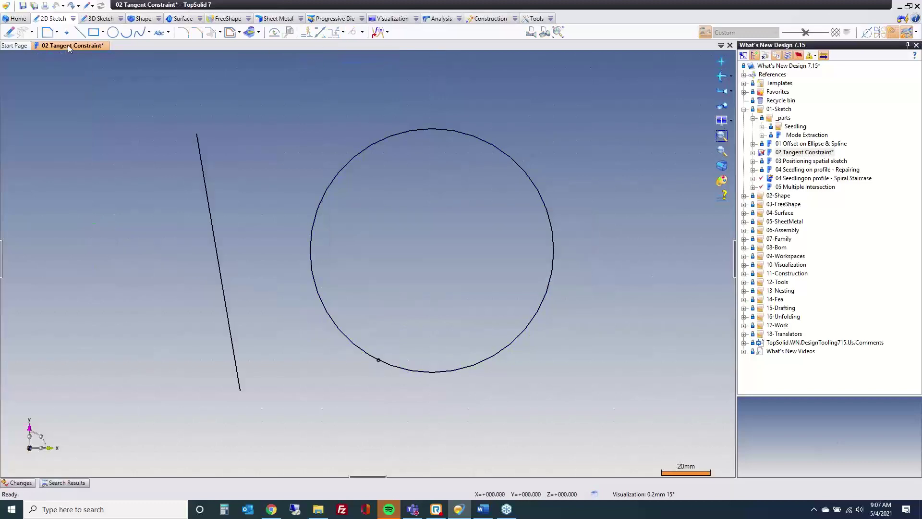
{"action": "middle_click", "coordinate": [67, 45]}
{"action": "left_click", "coordinate": [464, 275]}
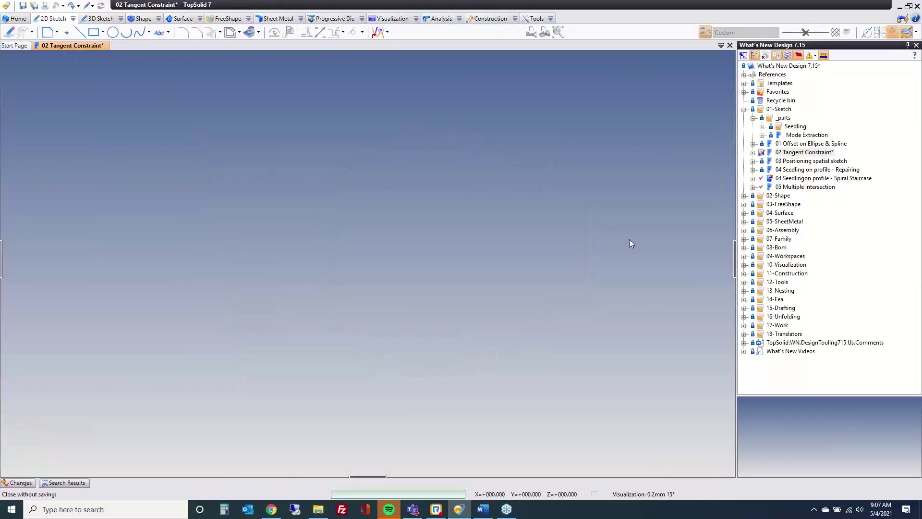
- Open the 03 Positioning spatial sketch document and bring up the 3D Sketch commands
{"action": "double_click", "coordinate": [799, 162]}
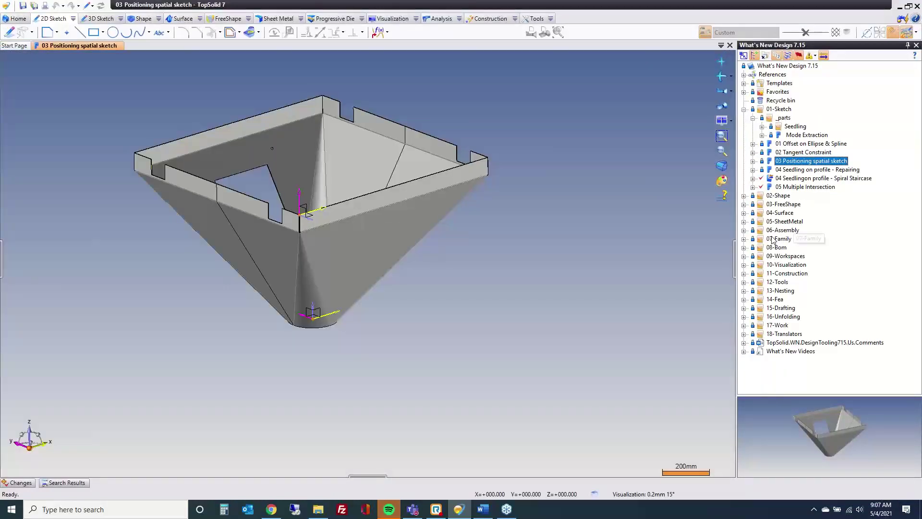
{"action": "left_click", "coordinate": [100, 18]}
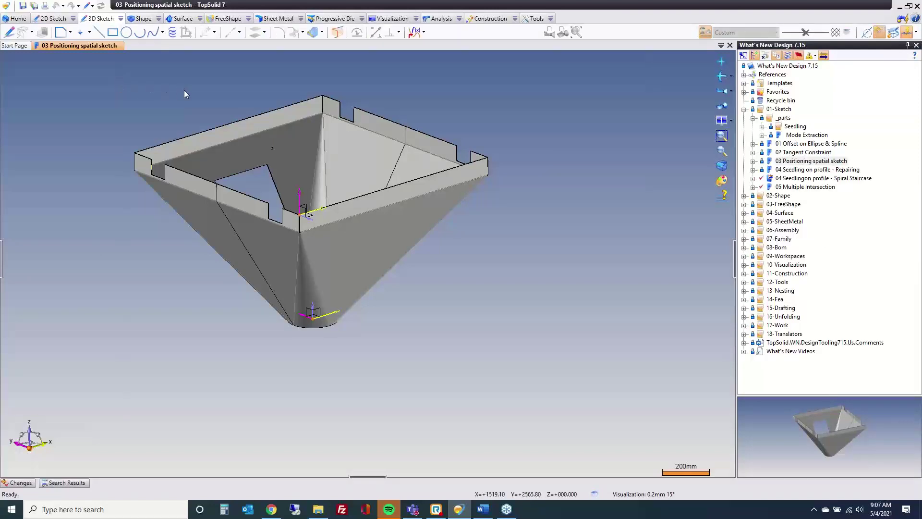
{"action": "middle_click_drag", "start_coordinate": [187, 91], "coordinate": [181, 140]}
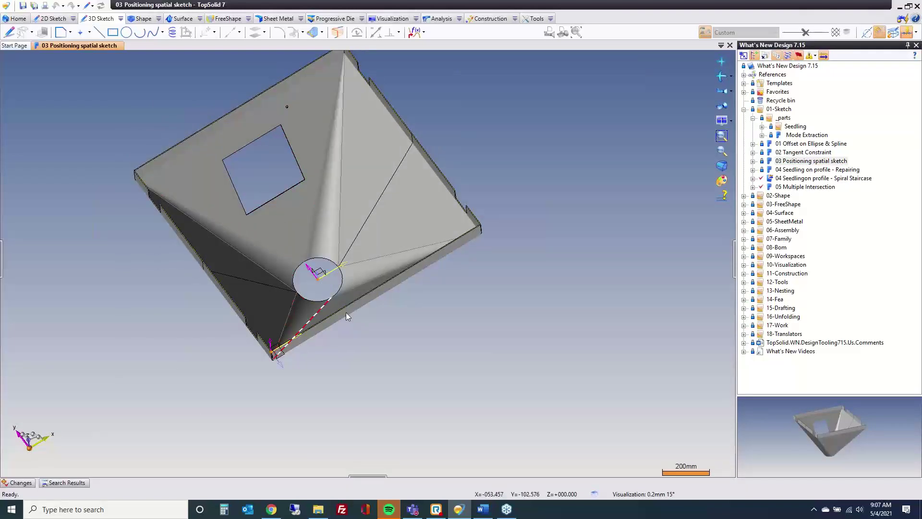
{"action": "middle_click_drag", "start_coordinate": [346, 312], "coordinate": [376, 296]}
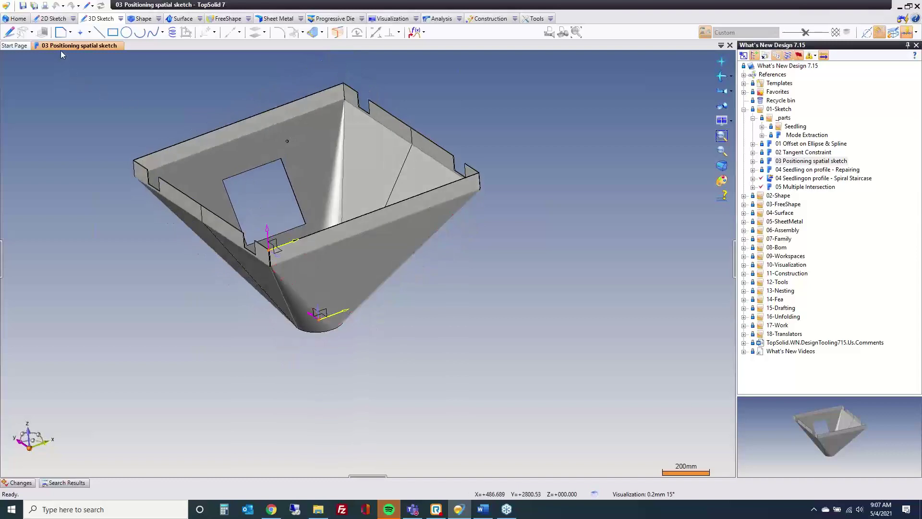
- Create a spatial sketch with automatic positioning and cancel its editing
{"action": "left_click", "coordinate": [9, 34]}
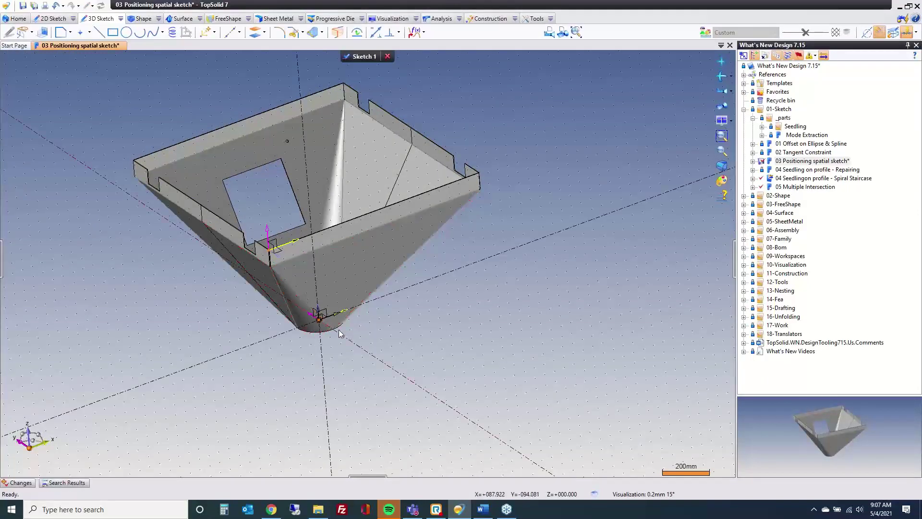
{"action": "middle_click_drag", "start_coordinate": [377, 333], "coordinate": [388, 348]}
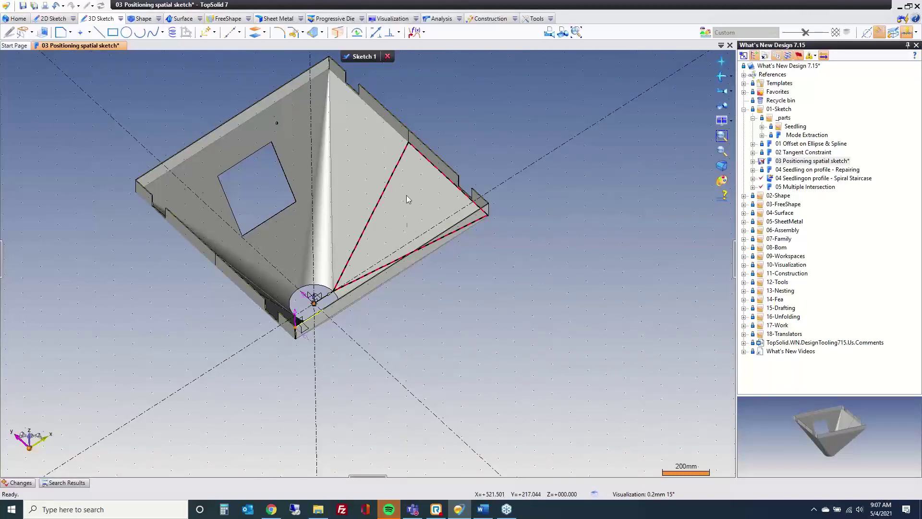
{"action": "left_click", "coordinate": [388, 57]}
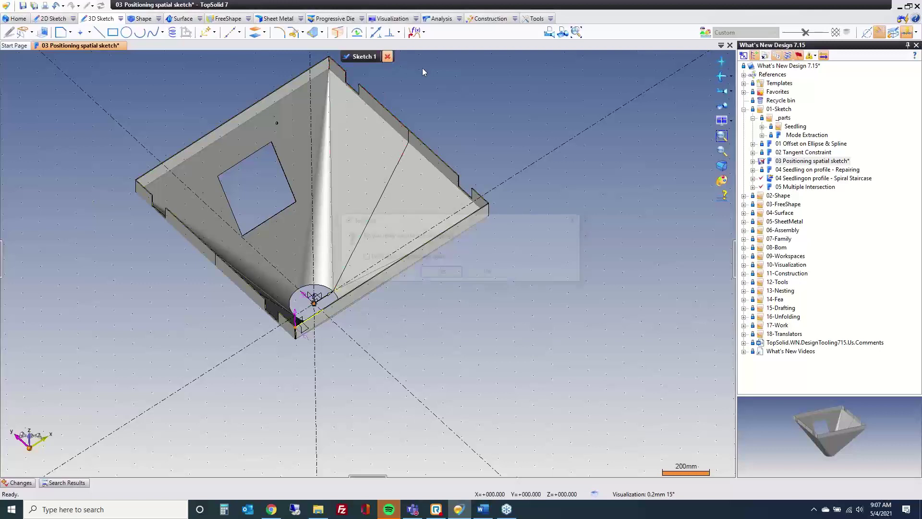
{"action": "left_click", "coordinate": [442, 272]}
- Turn off Auto position when creating for spatial sketches in the Sketch options
{"action": "left_click", "coordinate": [551, 19]}
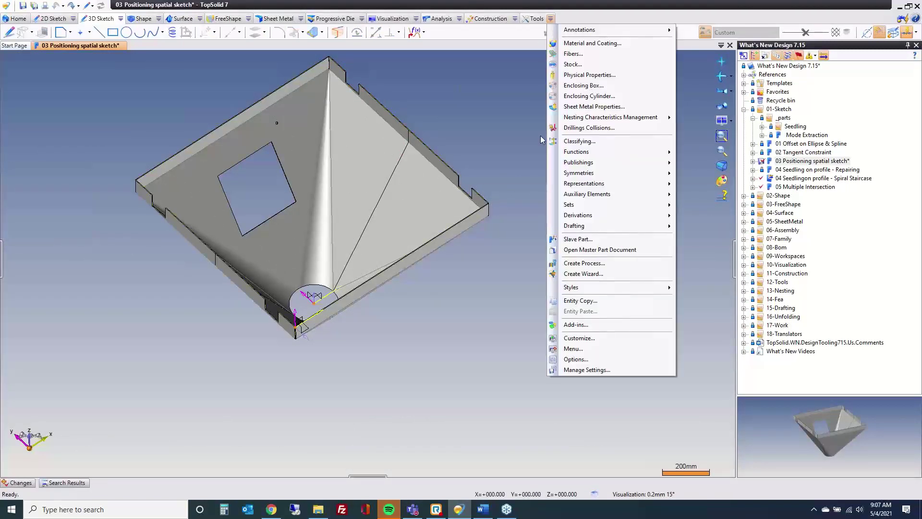
{"action": "left_click", "coordinate": [589, 360]}
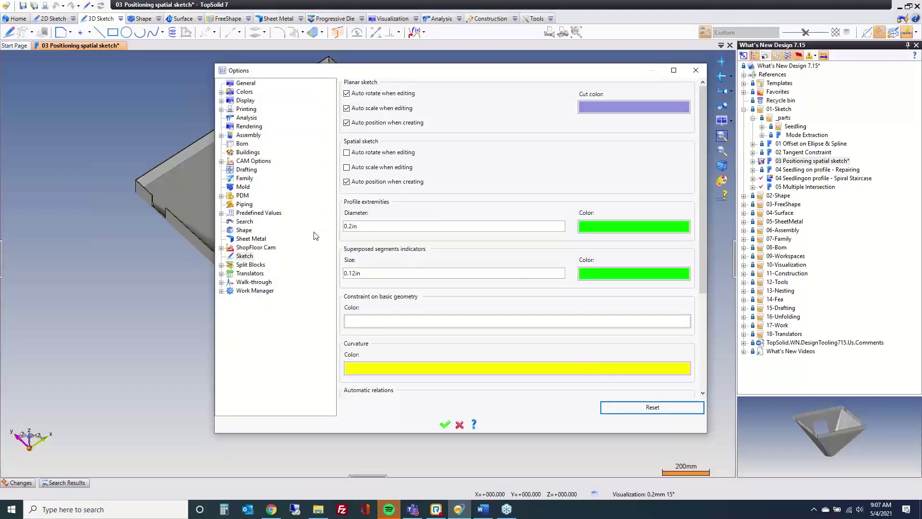
{"action": "left_click", "coordinate": [243, 257]}
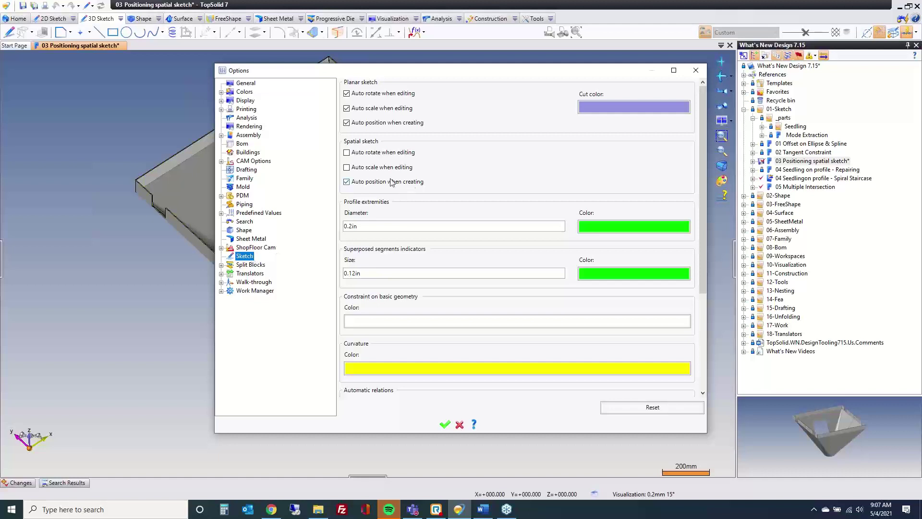
{"action": "left_click", "coordinate": [366, 184]}
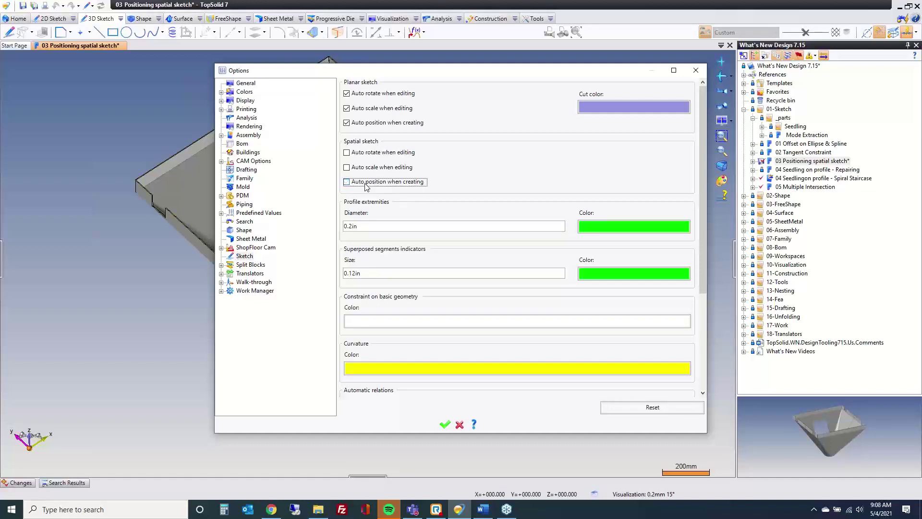
{"action": "left_click", "coordinate": [445, 424]}
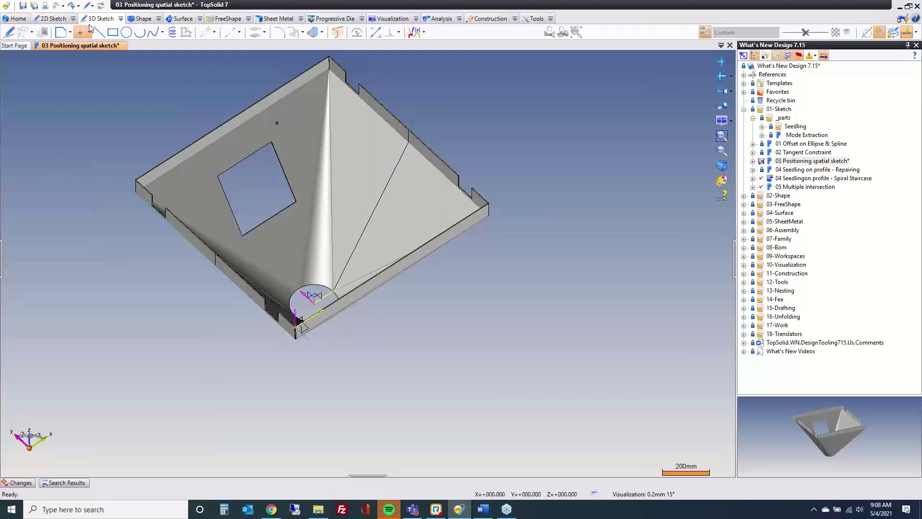
- Create a spatial sketch on the hopper's narrow front rim face, with its origin at the middle of that face's upper edge
{"action": "left_click", "coordinate": [9, 32]}
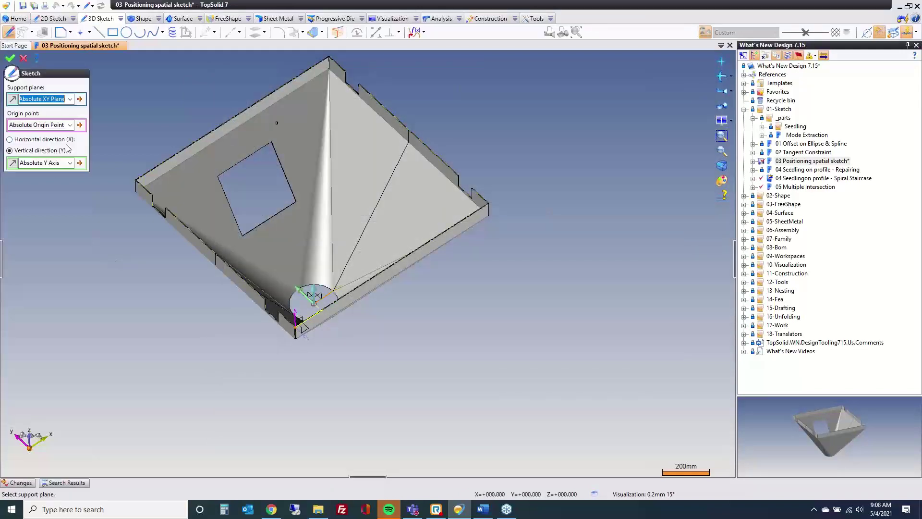
{"action": "mouse_move", "coordinate": [130, 298]}
{"action": "middle_mouse_down"}
{"action": "mouse_move", "coordinate": [131, 241]}
{"action": "mouse_move", "coordinate": [120, 301]}
{"action": "mouse_move", "coordinate": [123, 272]}
{"action": "middle_mouse_up"}
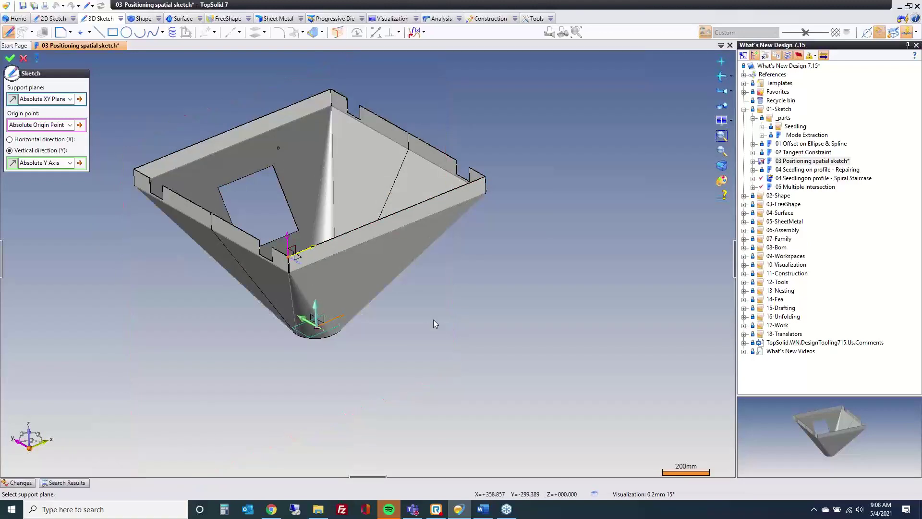
{"action": "left_click", "coordinate": [403, 224]}
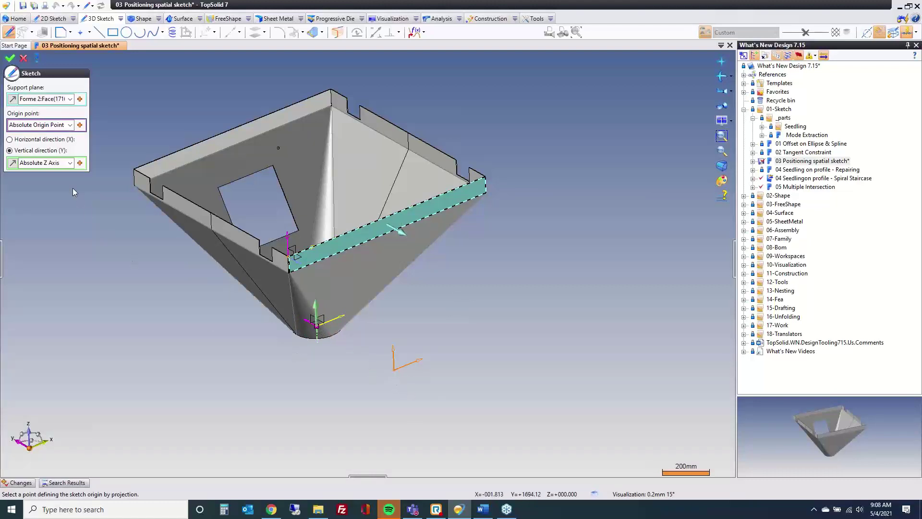
{"action": "left_click", "coordinate": [40, 125]}
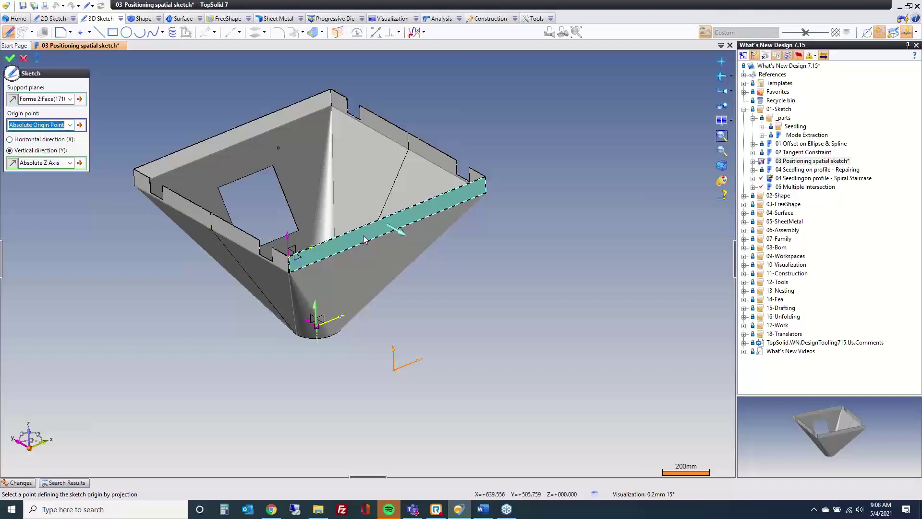
{"action": "left_click", "coordinate": [373, 225]}
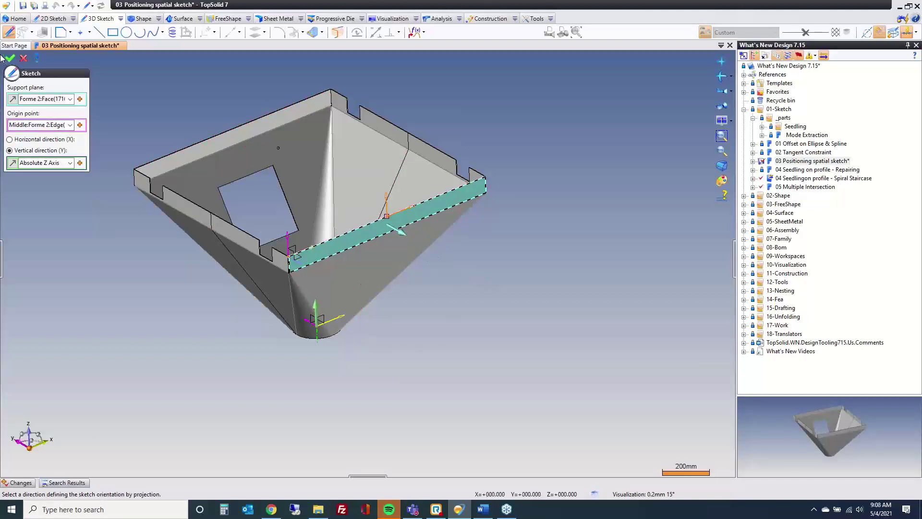
{"action": "key", "text": "Return"}
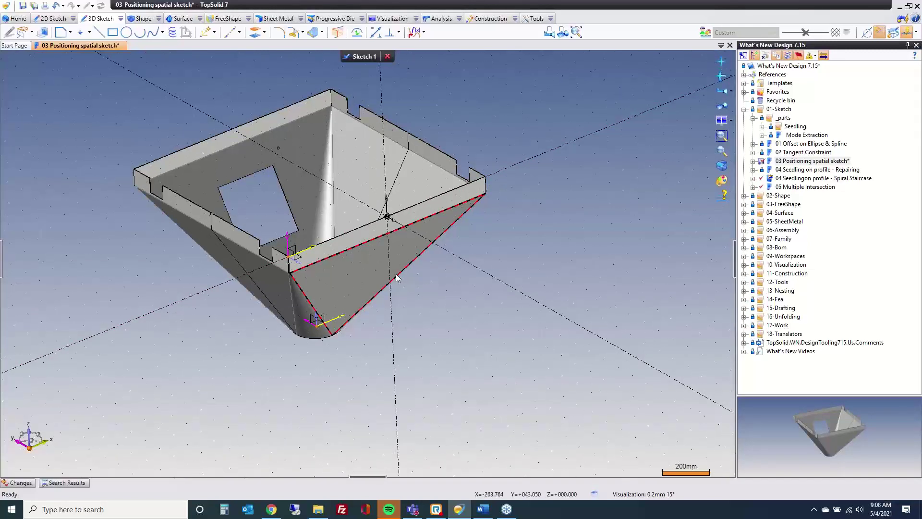
- Cancel the sketch editing and close the 03 Positioning spatial sketch document without saving
{"action": "left_click", "coordinate": [387, 57]}
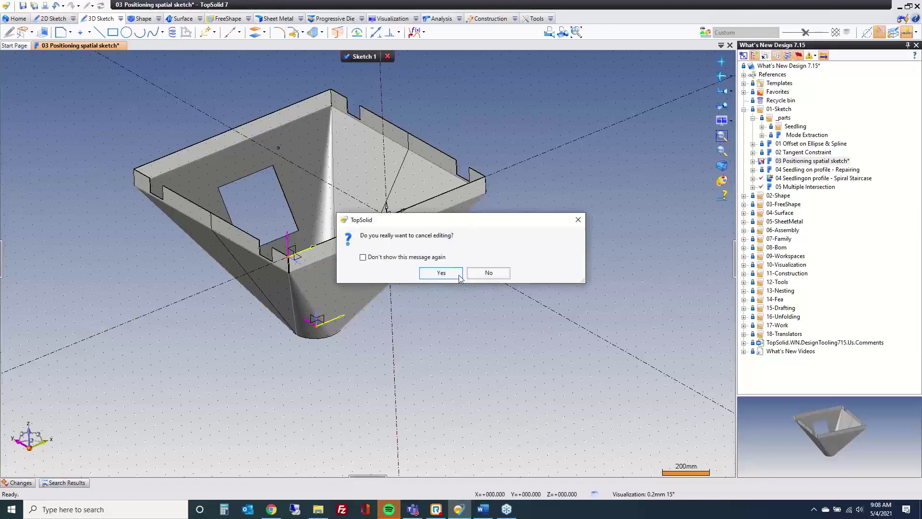
{"action": "key", "text": "Return"}
{"action": "middle_click", "coordinate": [107, 48]}
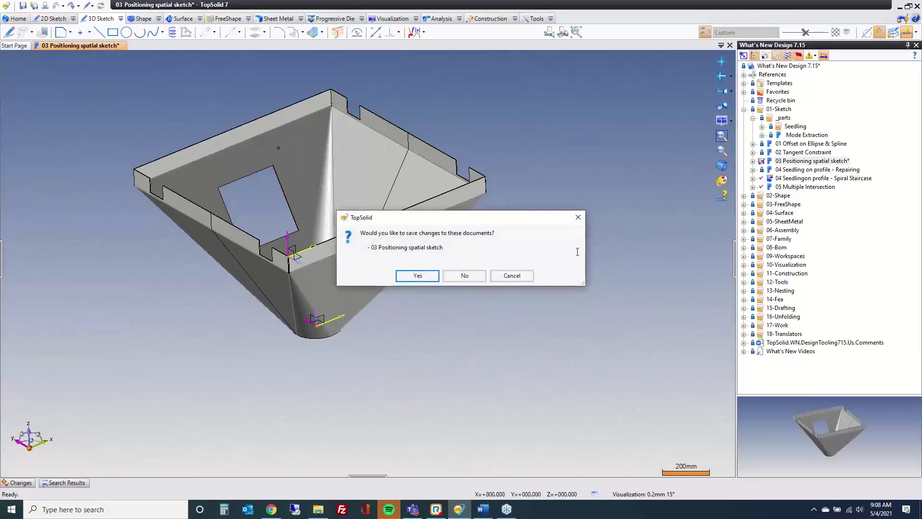
{"action": "left_click", "coordinate": [465, 276]}
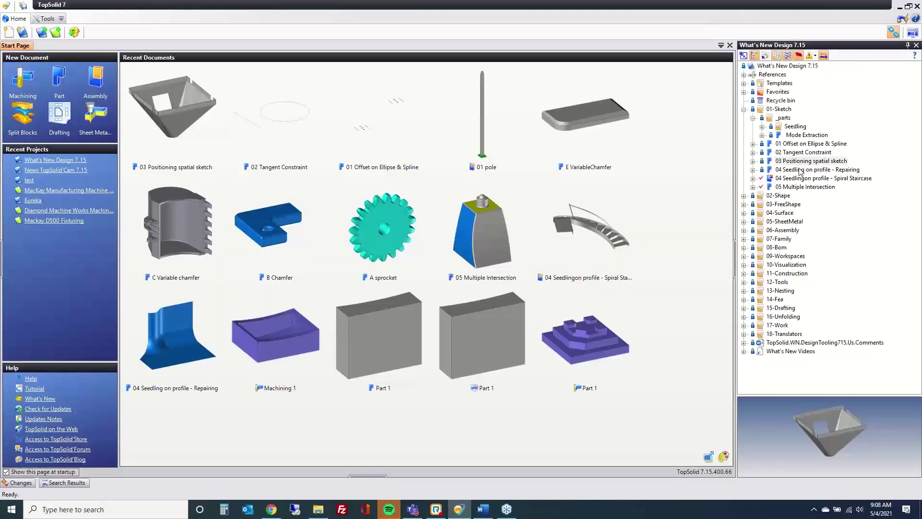
- Open the 04 Seedling on profile - Repairing document and bring the whole rounded corner area into view
{"action": "left_click", "coordinate": [801, 170]}
{"action": "double_click", "coordinate": [801, 170]}
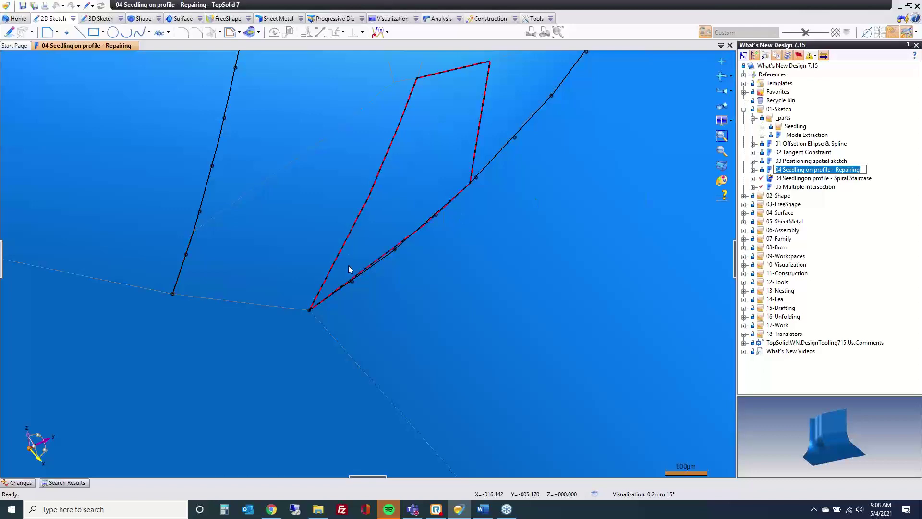
{"action": "left_click", "coordinate": [402, 325]}
{"action": "scroll", "coordinate": [392, 337], "scroll_direction": "down", "scroll_amount": 2}
{"action": "scroll", "coordinate": [392, 336], "scroll_direction": "down", "scroll_amount": 3}
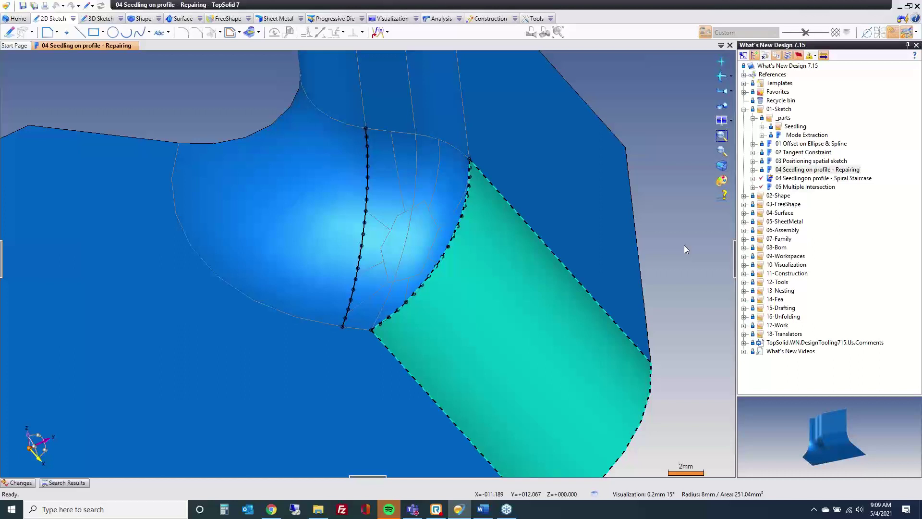
- Remove the two existing point-marked profiles along the edges on either side of the damaged blend area
{"action": "left_click", "coordinate": [659, 139]}
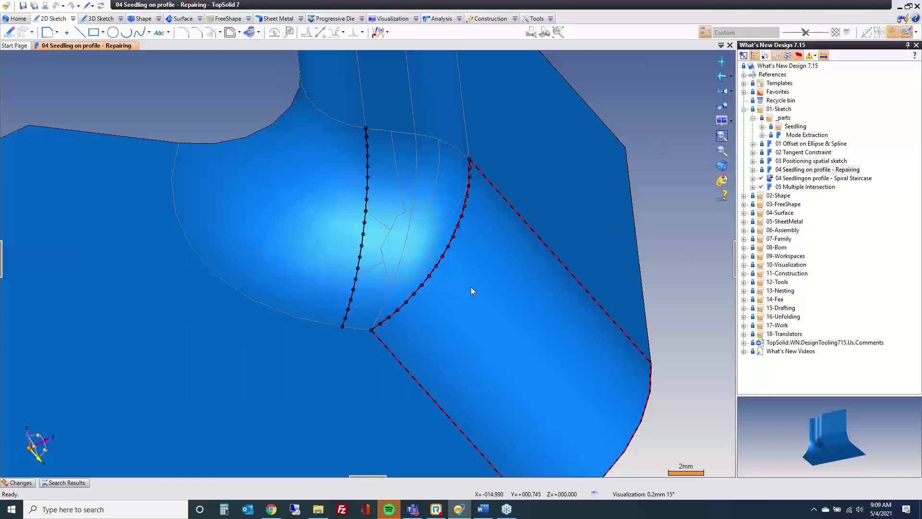
{"action": "left_click", "coordinate": [438, 269]}
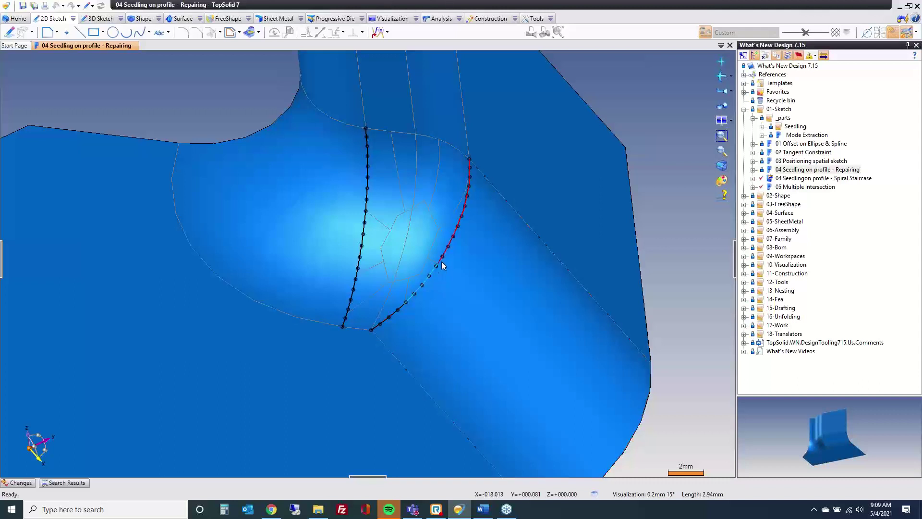
{"action": "left_click", "coordinate": [442, 260]}
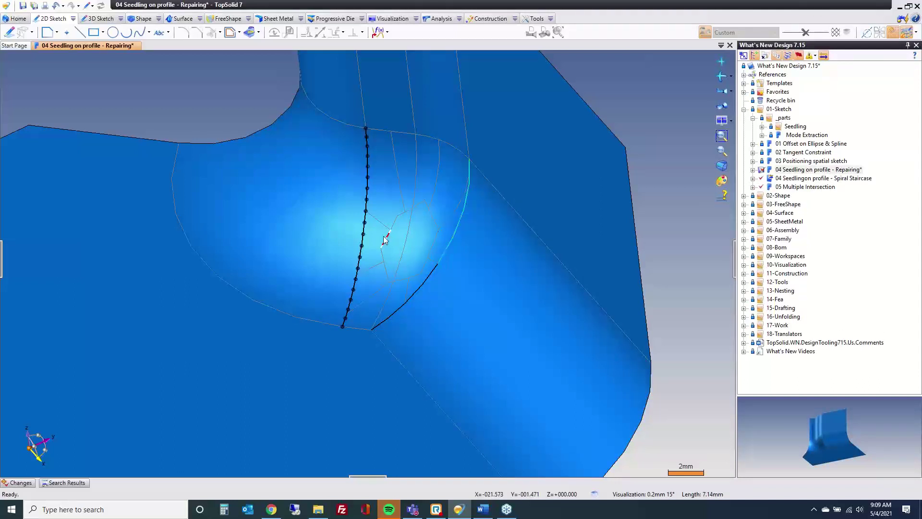
{"action": "key", "text": "Escape"}
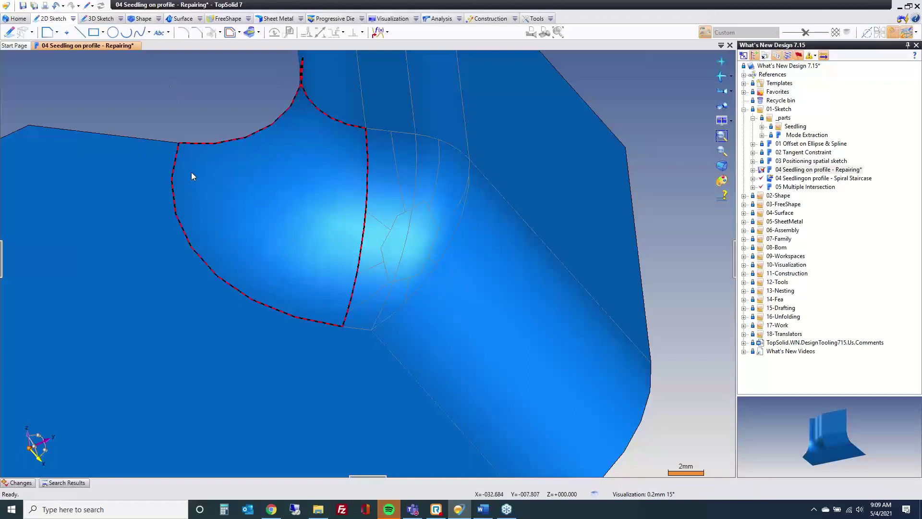
- Create a spatial sketch on the Absolute XY Plane with the Absolute Origin Point as origin and Absolute Y Axis as vertical direction
{"action": "left_click", "coordinate": [98, 18]}
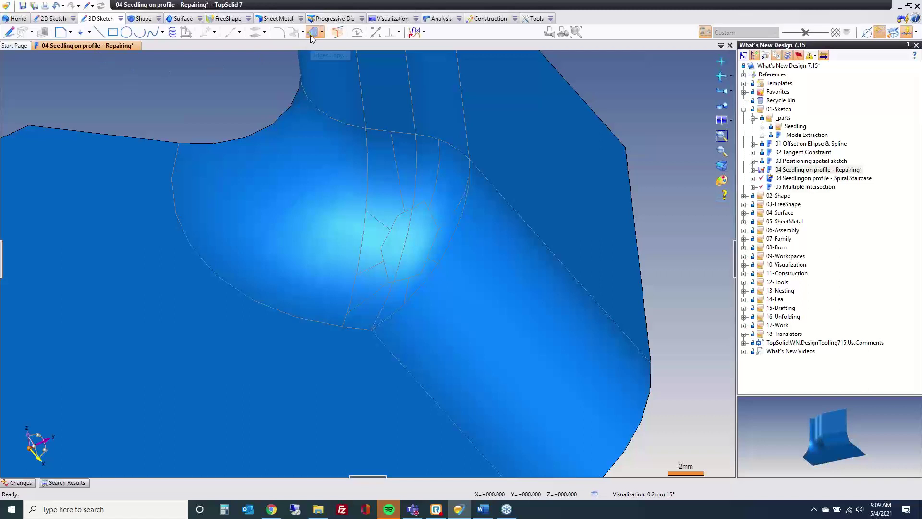
{"action": "left_click", "coordinate": [10, 32]}
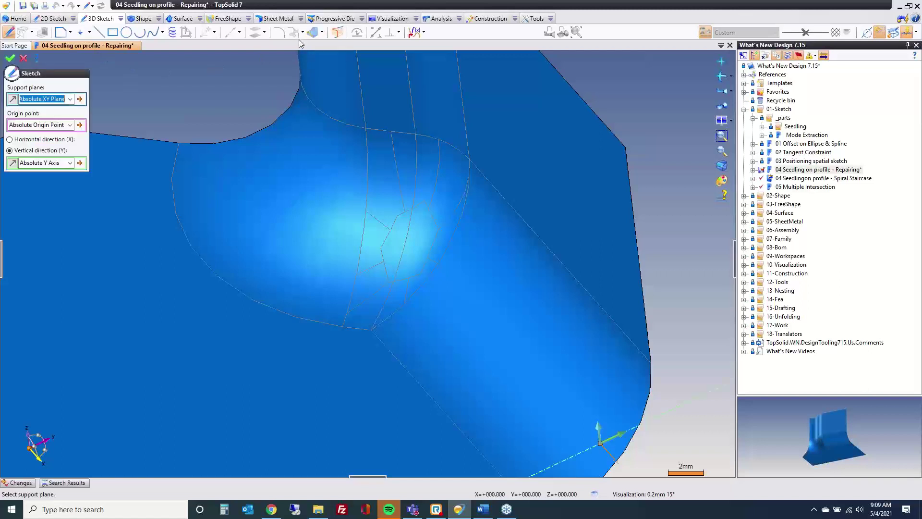
{"action": "left_click", "coordinate": [10, 58]}
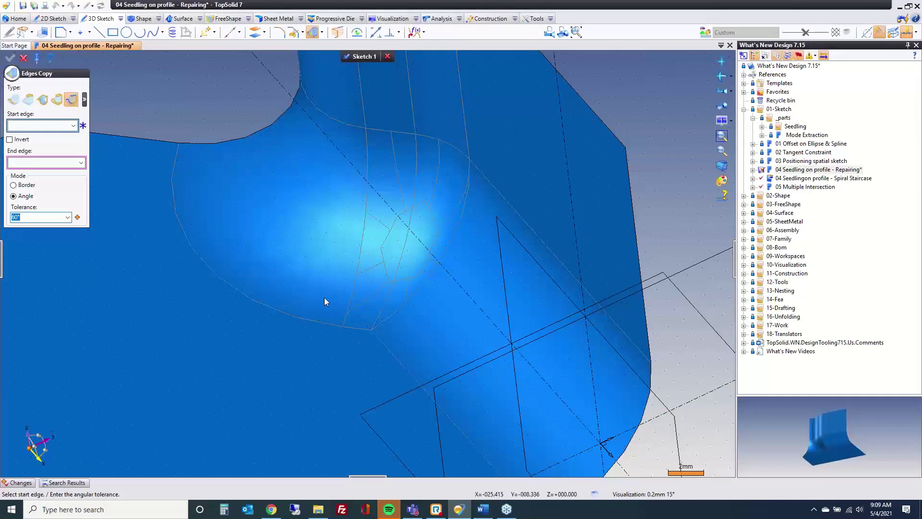
- Copy the edge chains on both sides of the damaged blend into the sketch by start and end edge, using Angle mode with 60° tolerance
{"action": "left_click", "coordinate": [344, 320]}
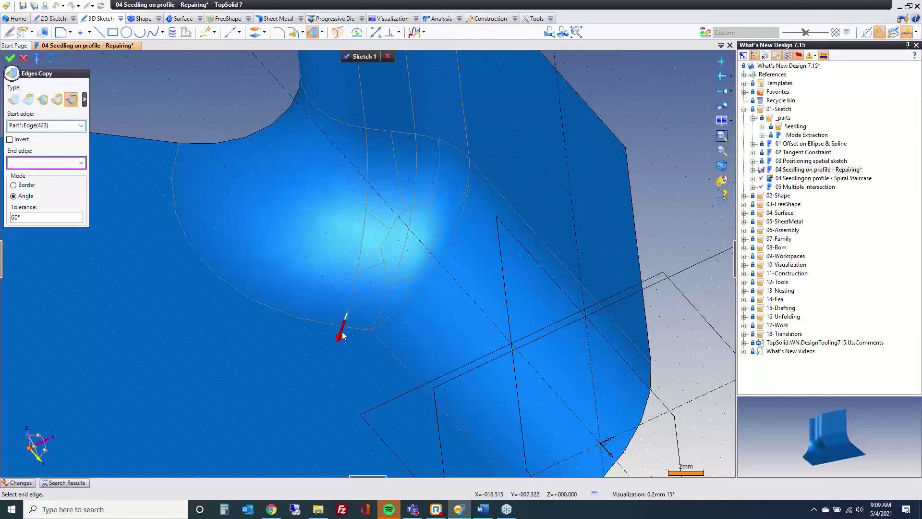
{"action": "left_click", "coordinate": [368, 150]}
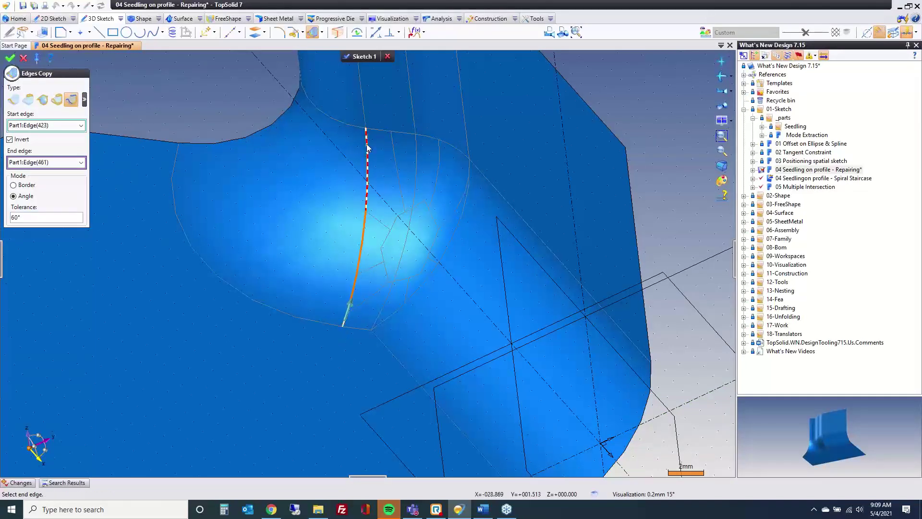
{"action": "left_click", "coordinate": [9, 58]}
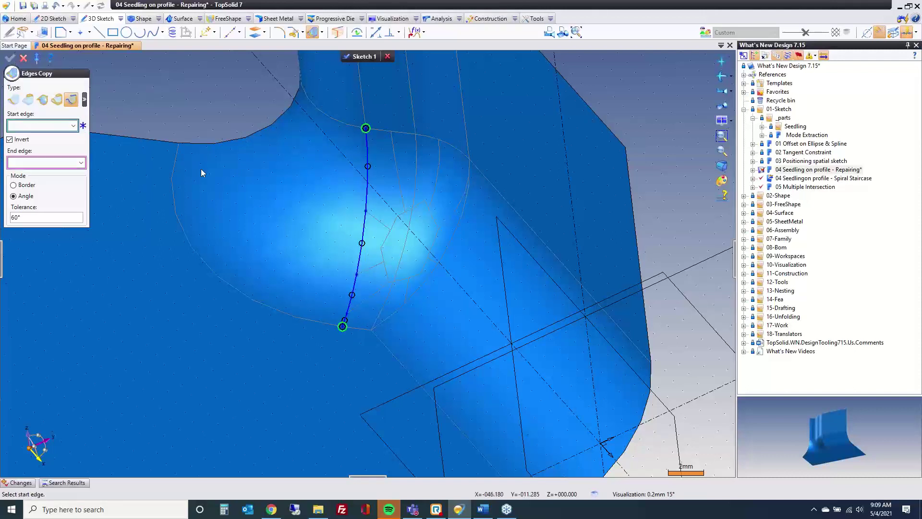
{"action": "left_click", "coordinate": [381, 325]}
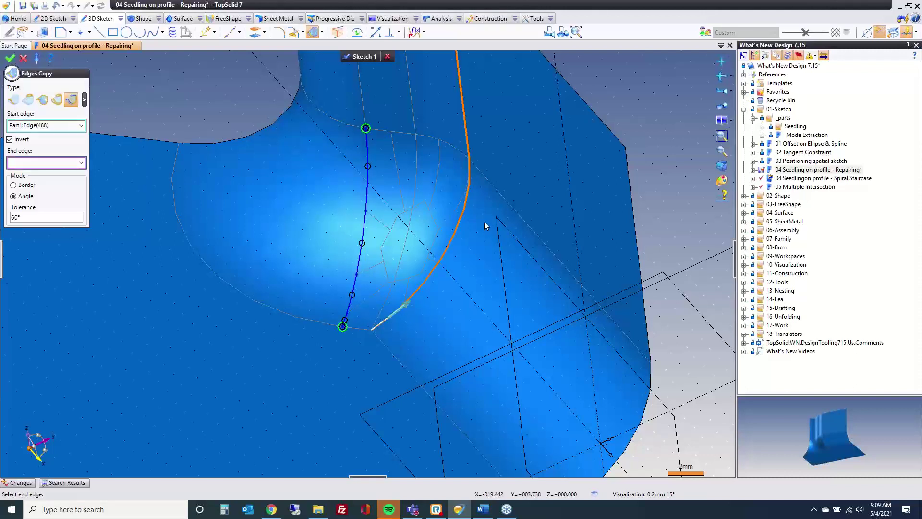
{"action": "left_click", "coordinate": [470, 172]}
{"action": "key", "text": "Return"}
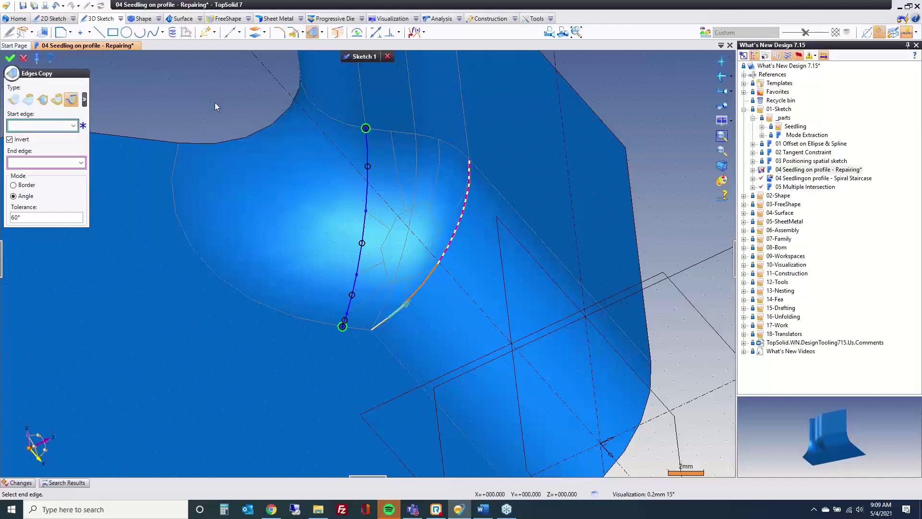
{"action": "key", "text": "Escape"}
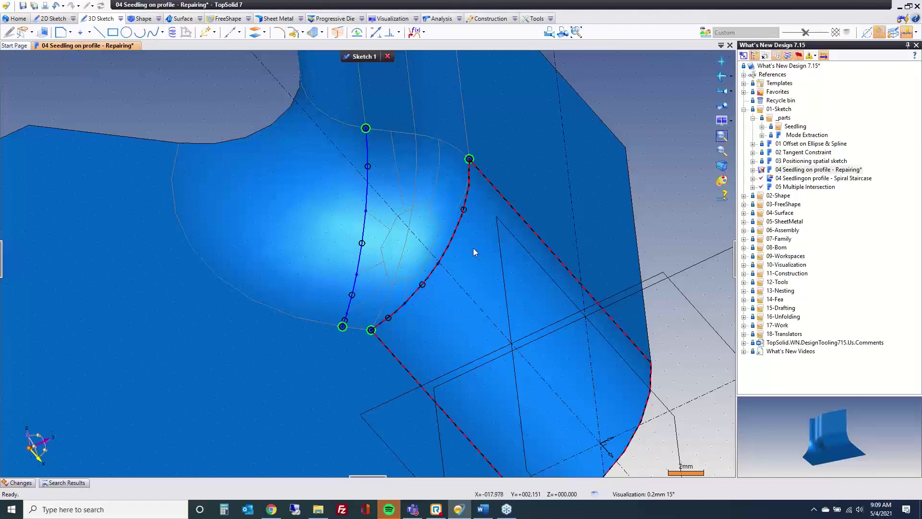
- Seed 20 points along each of the two copied edge profiles with Seedling on Profile, matching their directions, and finish the sketch
{"action": "left_click", "coordinate": [425, 33]}
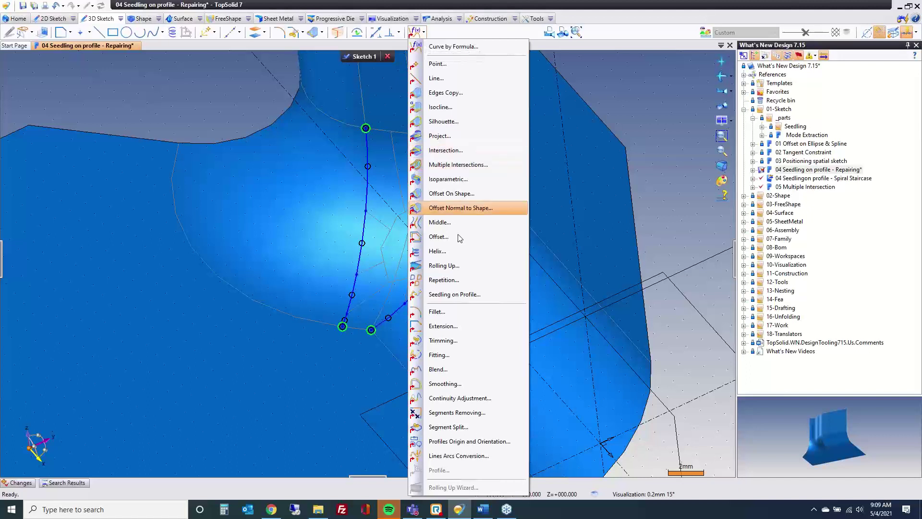
{"action": "left_click", "coordinate": [462, 294]}
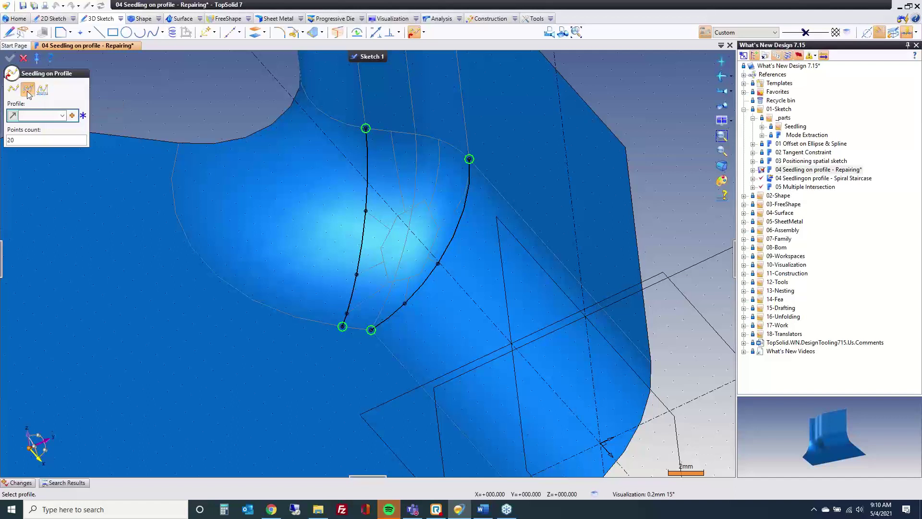
{"action": "left_click", "coordinate": [346, 317]}
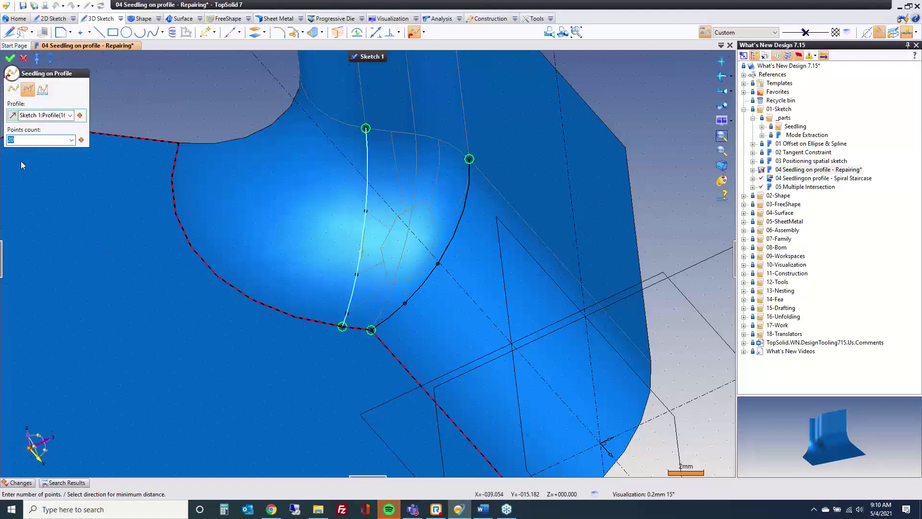
{"action": "left_click", "coordinate": [10, 59]}
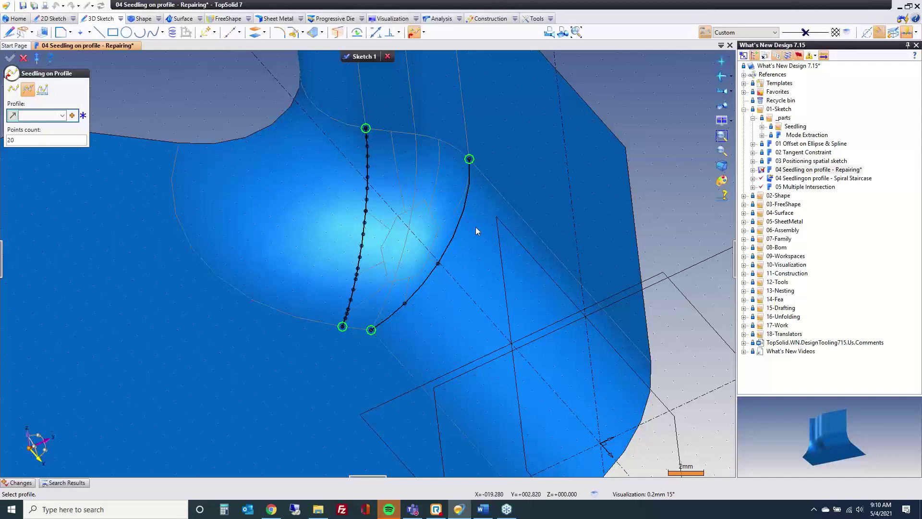
{"action": "left_click", "coordinate": [469, 181]}
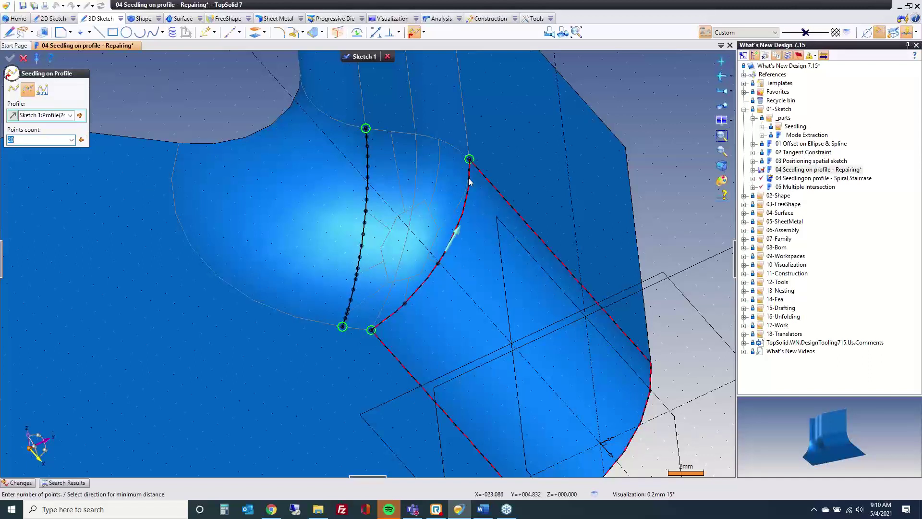
{"action": "left_click", "coordinate": [10, 59]}
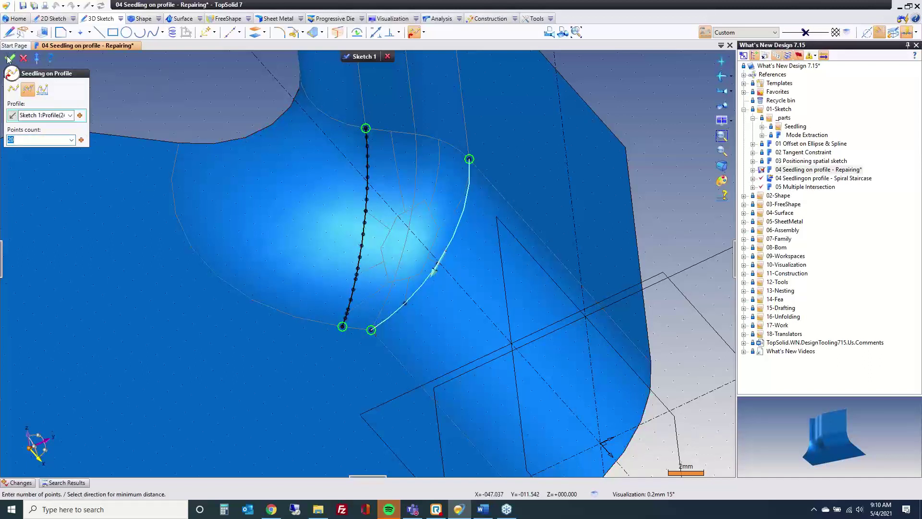
{"action": "left_click", "coordinate": [24, 58]}
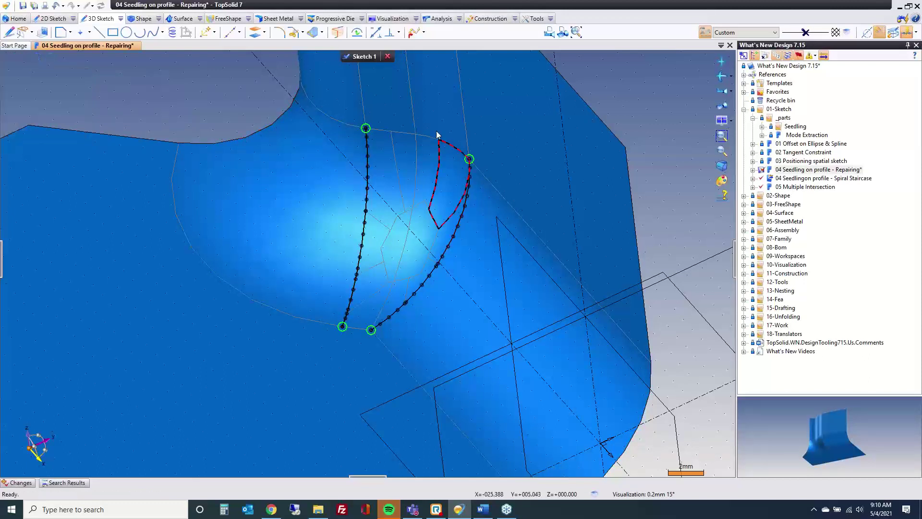
{"action": "left_click", "coordinate": [367, 59]}
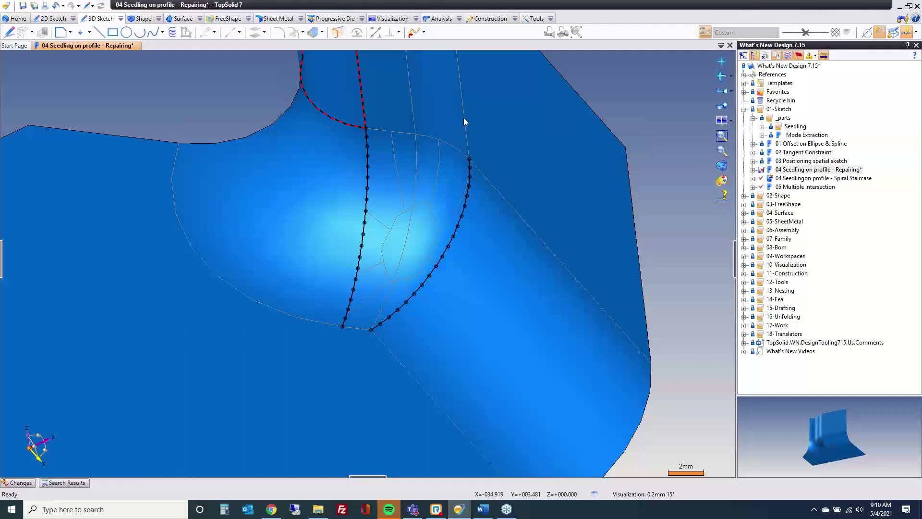
- Close the repairing document without saving and open the 04 Seedlingon profile - Spiral Staircase document
{"action": "middle_click", "coordinate": [97, 46]}
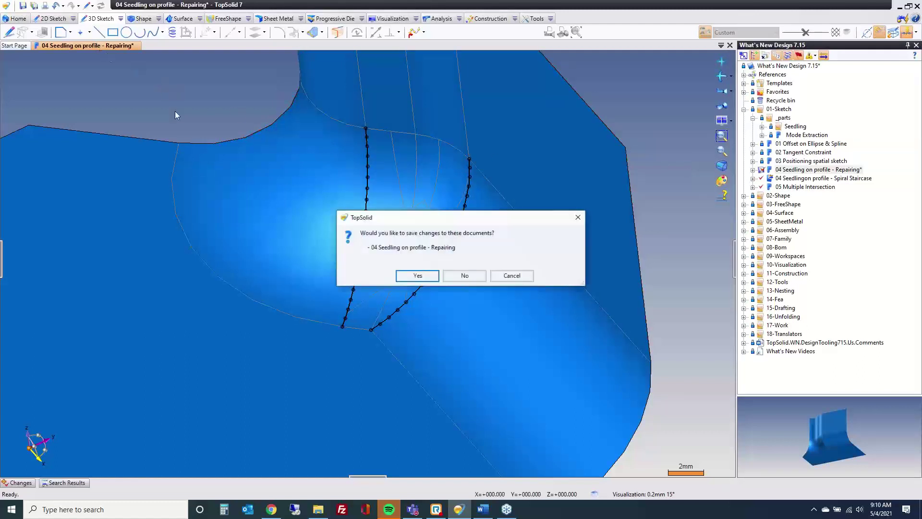
{"action": "left_click", "coordinate": [465, 273]}
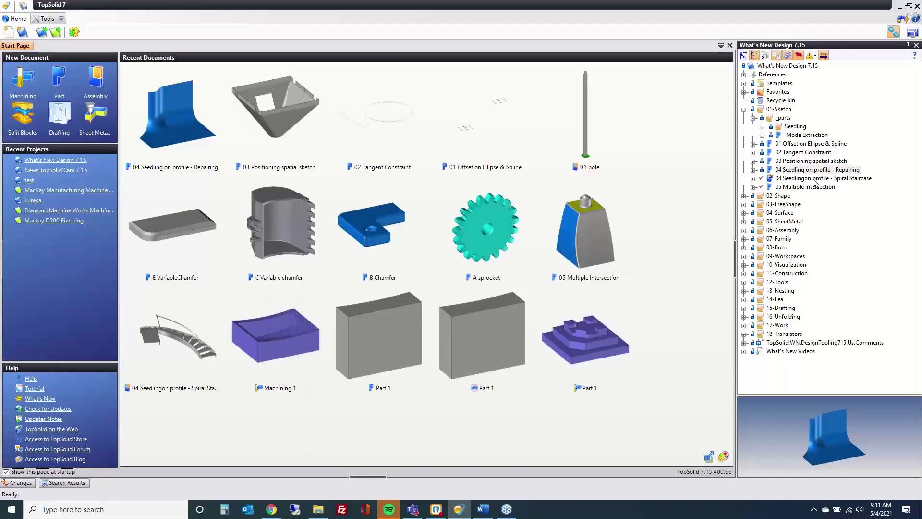
{"action": "double_click", "coordinate": [774, 177]}
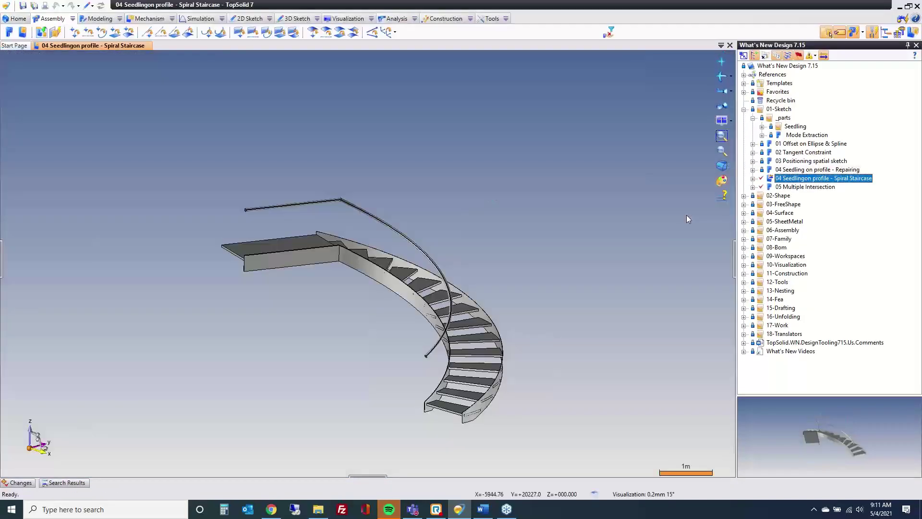
{"action": "mouse_move", "coordinate": [570, 342]}
{"action": "middle_mouse_down"}
{"action": "mouse_move", "coordinate": [459, 381]}
{"action": "mouse_move", "coordinate": [393, 391]}
{"action": "mouse_move", "coordinate": [517, 377]}
{"action": "mouse_move", "coordinate": [555, 340]}
{"action": "mouse_move", "coordinate": [552, 292]}
{"action": "mouse_move", "coordinate": [562, 344]}
{"action": "middle_mouse_up"}
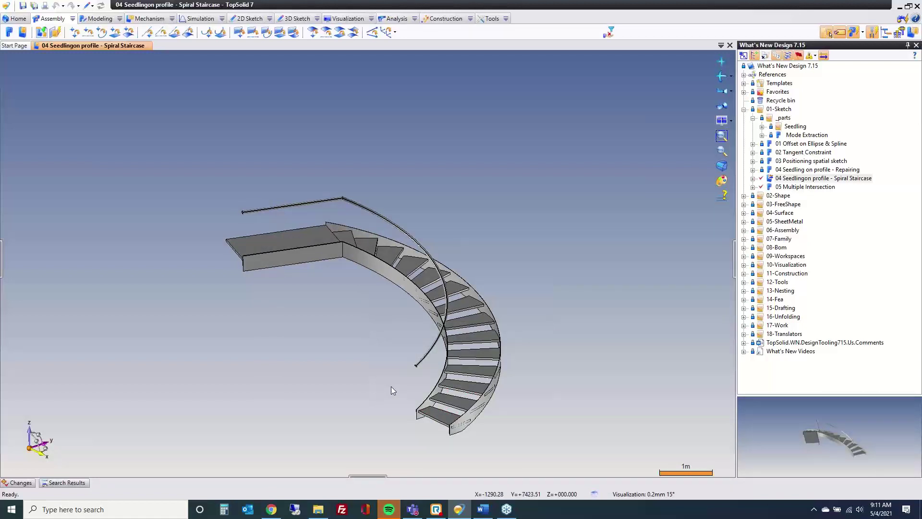
- Start Seedling on Profile in a new spatial sketch on the Absolute XY Plane with the Absolute Origin Point and vertical Absolute Y Axis
{"action": "left_click", "coordinate": [304, 19]}
{"action": "left_click", "coordinate": [317, 19]}
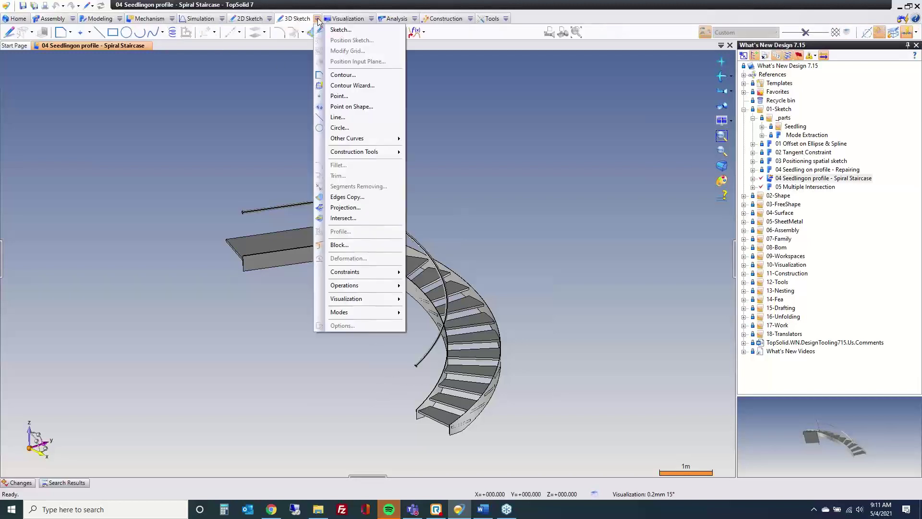
{"action": "left_click", "coordinate": [318, 20]}
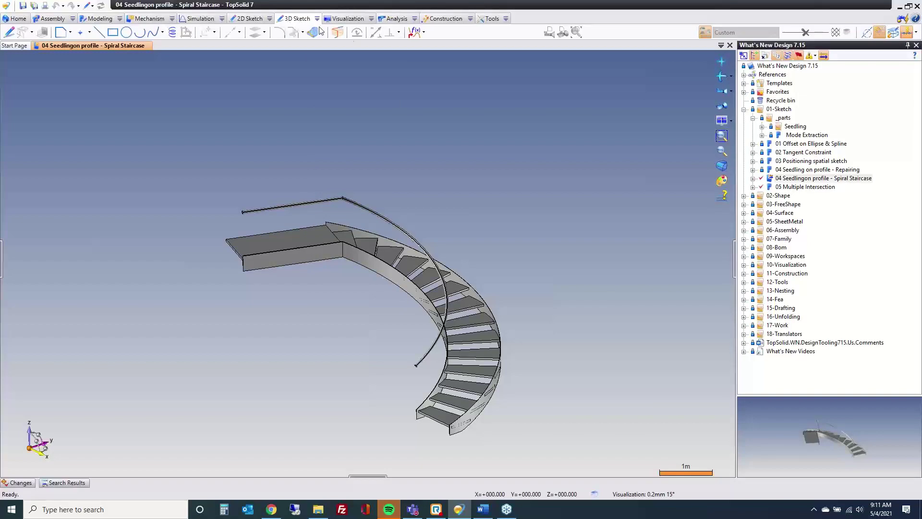
{"action": "left_click", "coordinate": [412, 37]}
{"action": "left_click", "coordinate": [447, 294]}
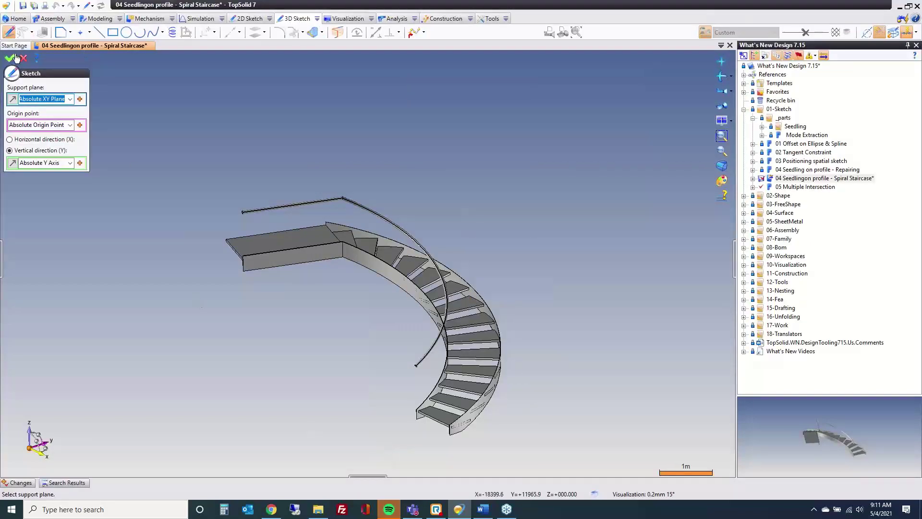
{"action": "left_click", "coordinate": [10, 58]}
- Seed points along the profile on the inner stringer's upper edge, using the NBar parameter as points count
{"action": "scroll", "coordinate": [414, 409], "scroll_direction": "up", "scroll_amount": 5}
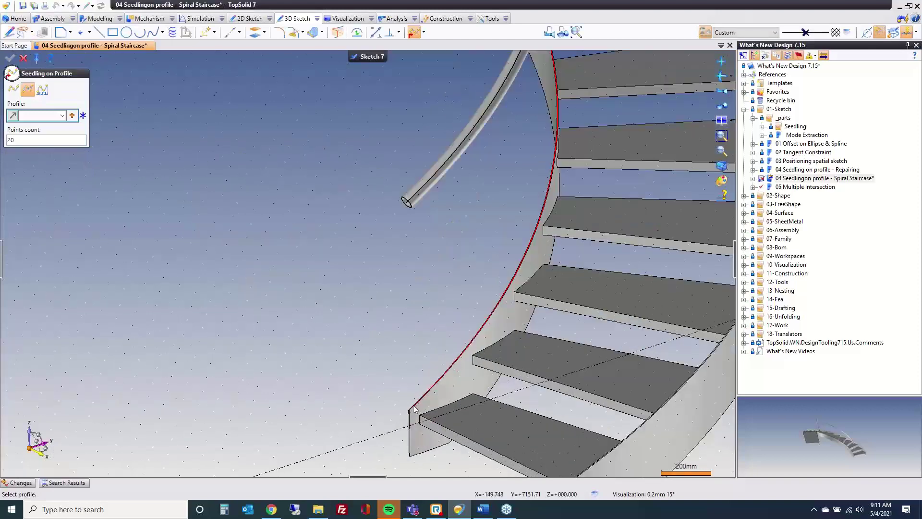
{"action": "scroll", "coordinate": [372, 415], "scroll_direction": "down", "scroll_amount": 5}
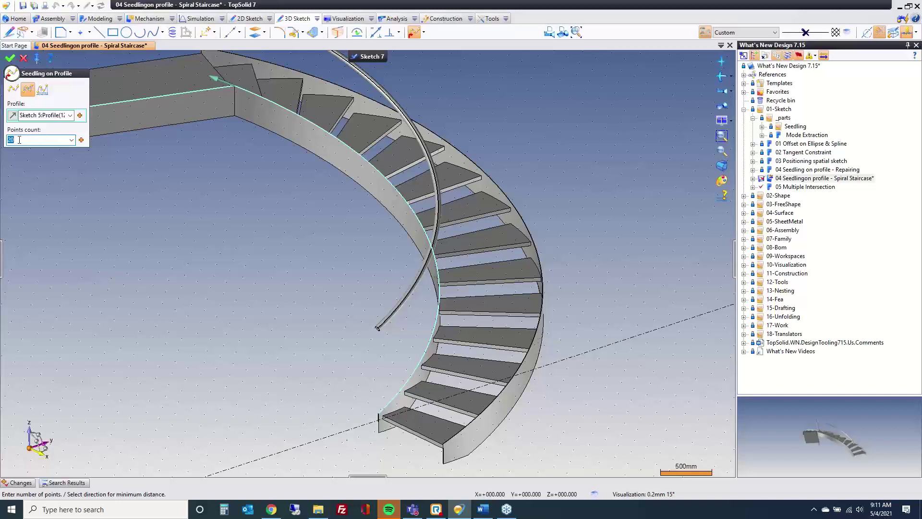
{"action": "left_click", "coordinate": [72, 141]}
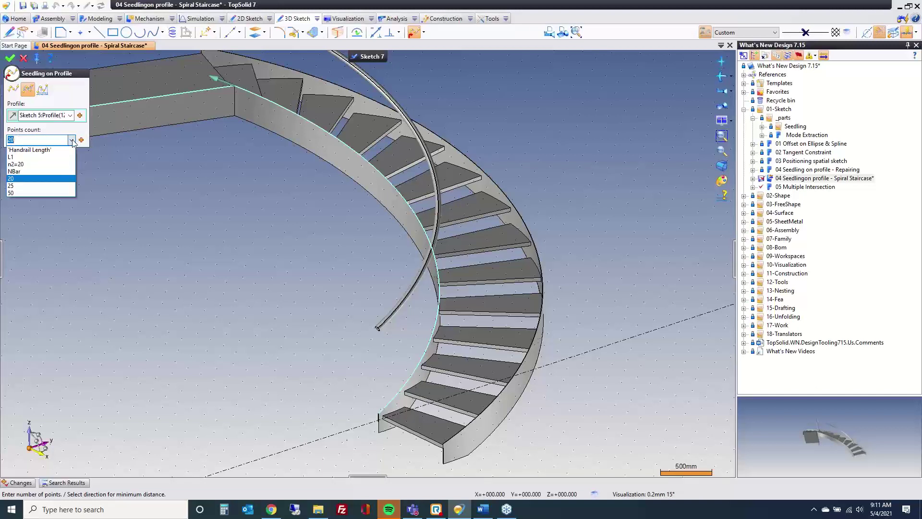
{"action": "left_click", "coordinate": [30, 172]}
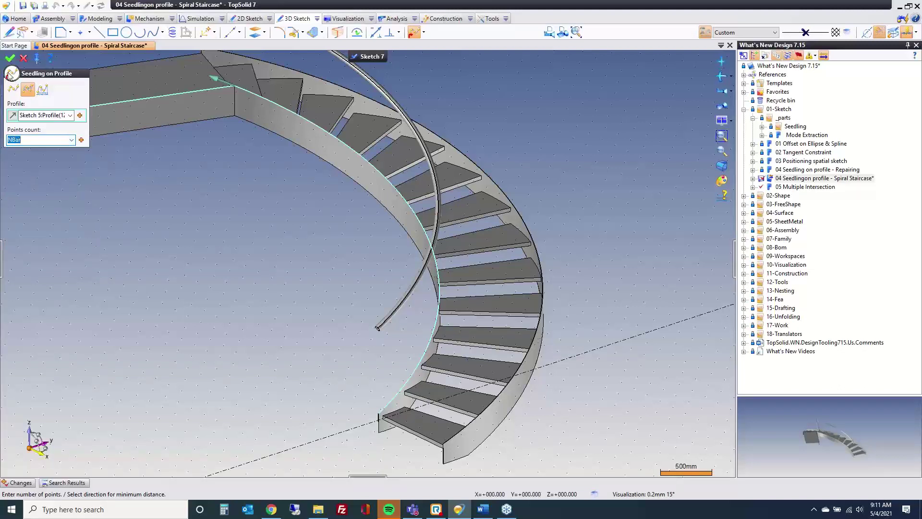
{"action": "left_click", "coordinate": [9, 59]}
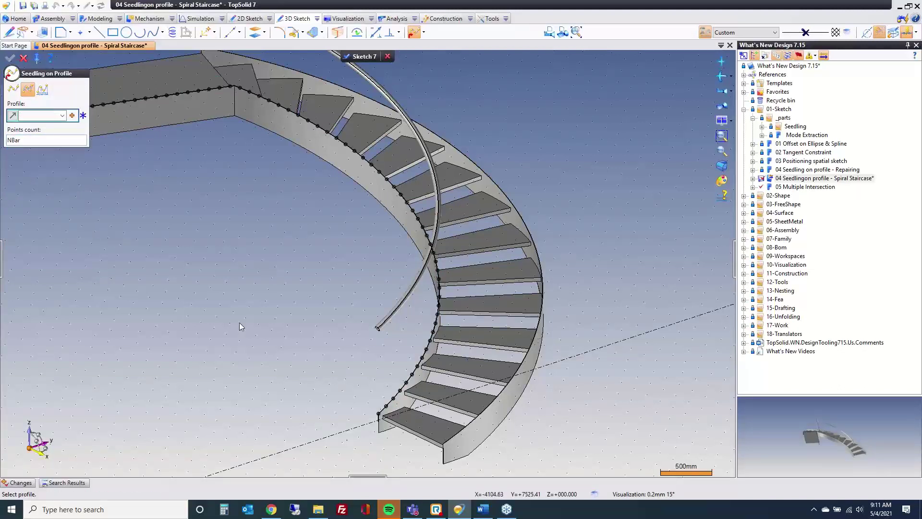
- Seed points along the handrail profile with the NBar points count and finish the sketch
{"action": "left_click", "coordinate": [384, 322]}
{"action": "middle_click_drag", "start_coordinate": [367, 359], "coordinate": [362, 347]}
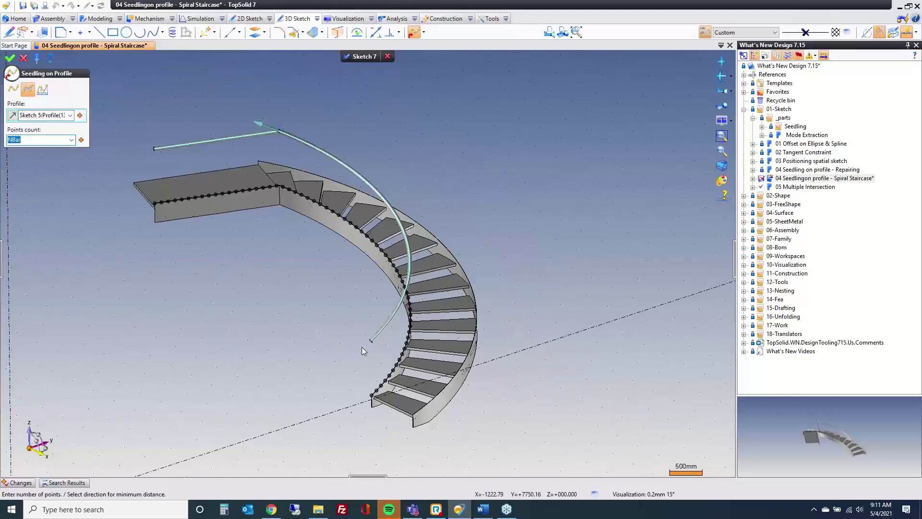
{"action": "left_click", "coordinate": [10, 59]}
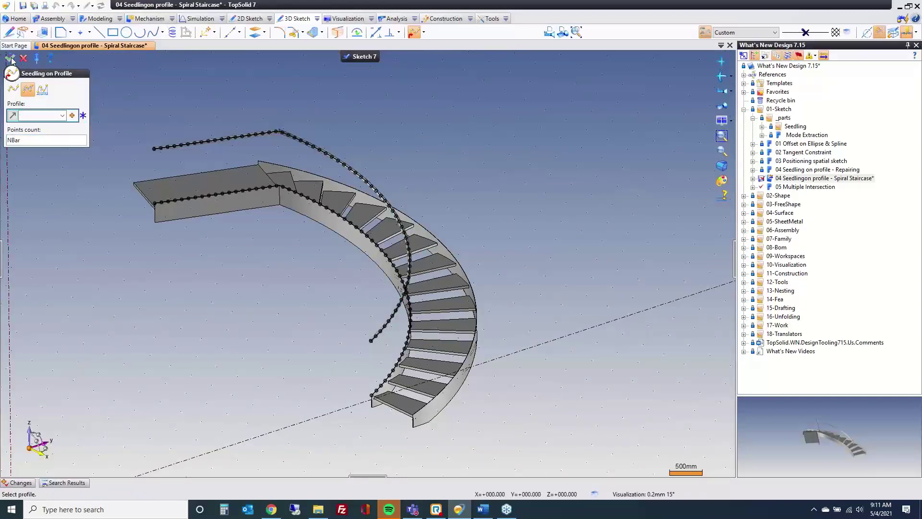
{"action": "left_click", "coordinate": [346, 56]}
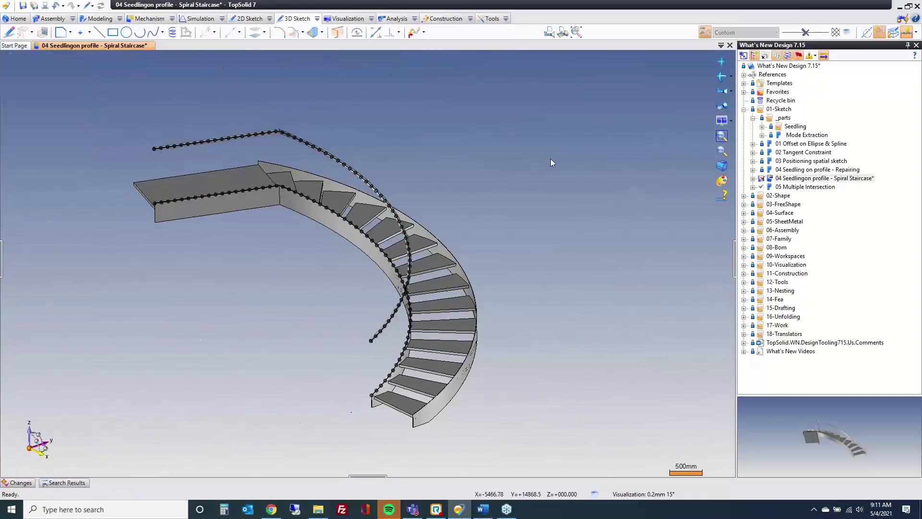
- Include the bar from the Seedling Parts folder, with the lowest stringer point as Bottom Point and the handrail's lower end as Top Point
{"action": "left_click", "coordinate": [761, 126]}
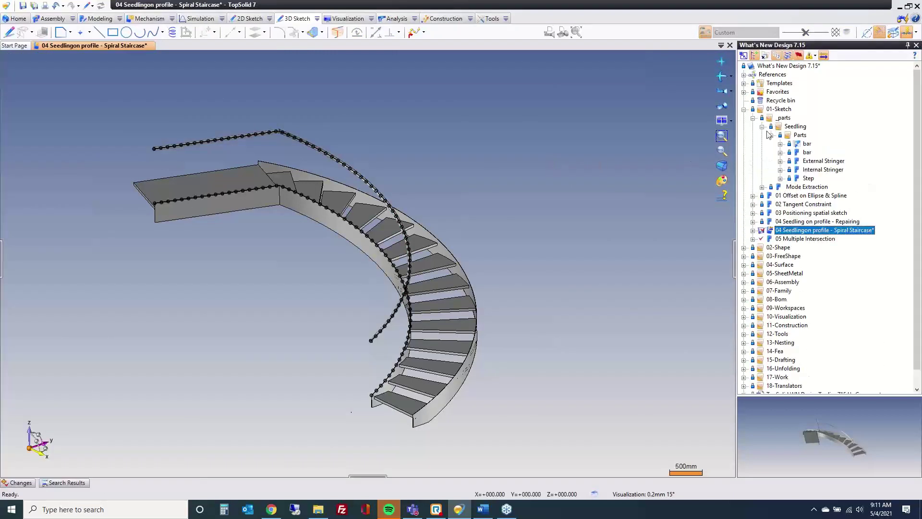
{"action": "left_click", "coordinate": [808, 146]}
{"action": "left_click_drag", "start_coordinate": [809, 148], "coordinate": [523, 243]}
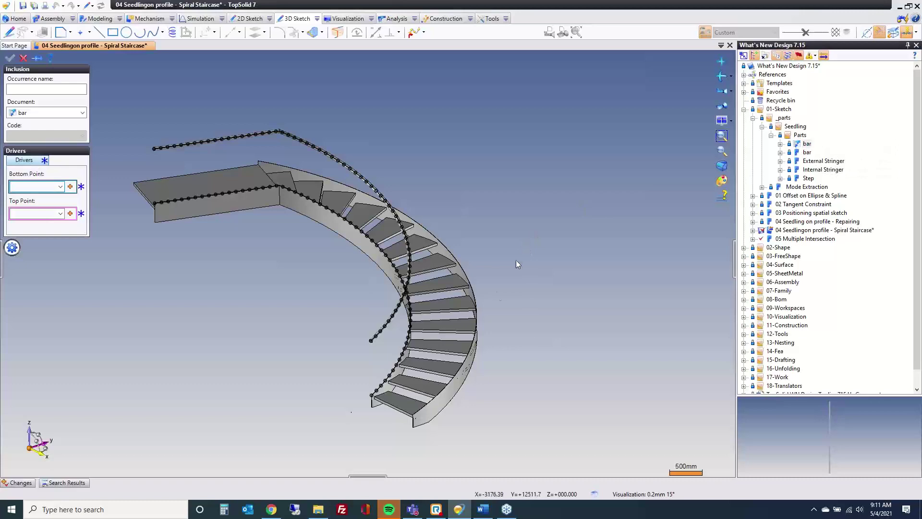
{"action": "scroll", "coordinate": [377, 420], "scroll_direction": "up", "scroll_amount": 5}
{"action": "left_click", "coordinate": [366, 323]}
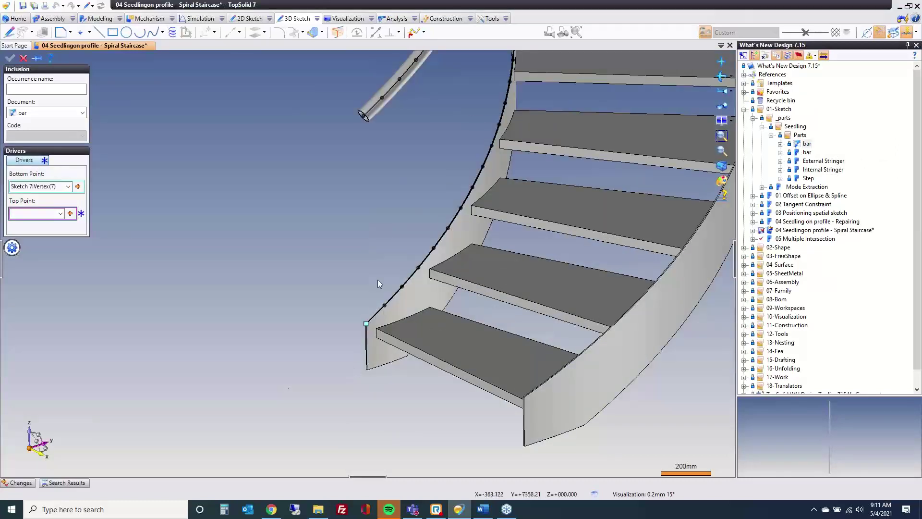
{"action": "scroll", "coordinate": [377, 325], "scroll_direction": "up", "scroll_amount": 10}
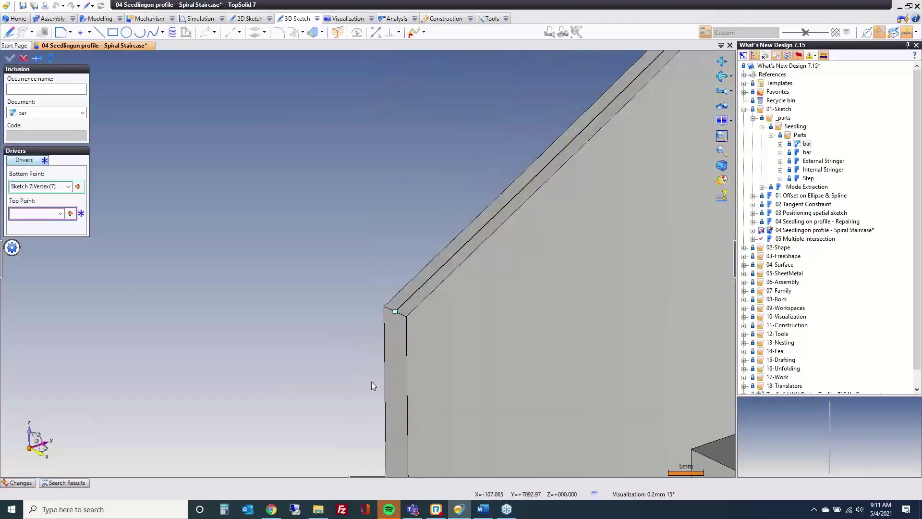
{"action": "scroll", "coordinate": [368, 423], "scroll_direction": "down", "scroll_amount": 7}
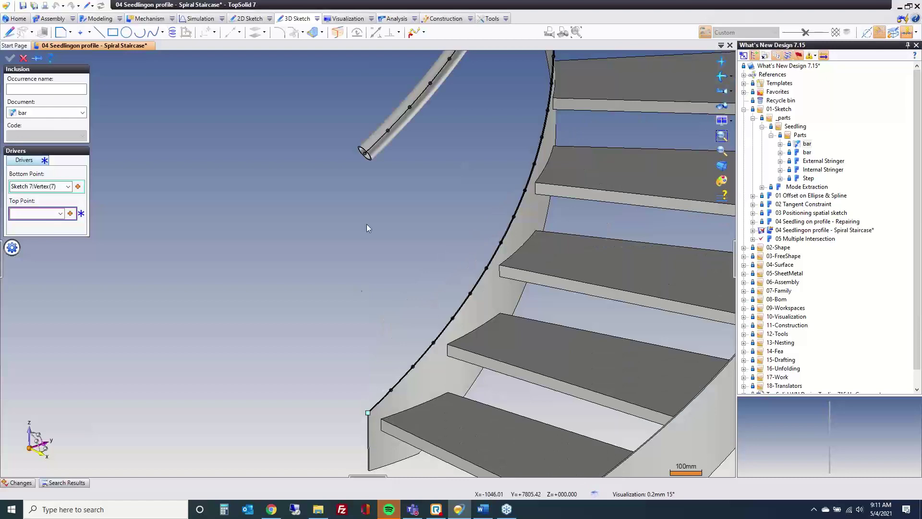
{"action": "left_click", "coordinate": [363, 157]}
{"action": "left_click", "coordinate": [10, 60]}
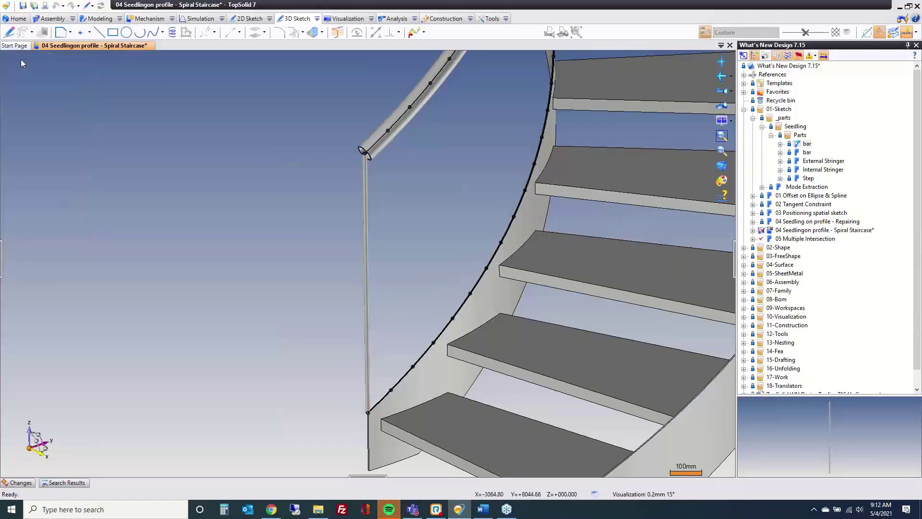
- Serialize the included bar along the seeded points of the inner stringer and handrail, using both seedlings as drivers
{"action": "scroll", "coordinate": [278, 372], "scroll_direction": "down", "scroll_amount": 3}
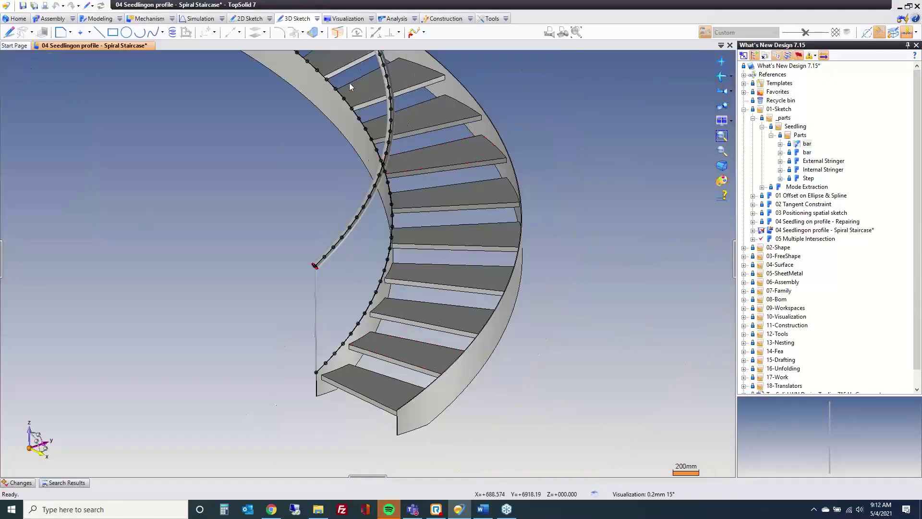
{"action": "scroll", "coordinate": [303, 185], "scroll_direction": "down", "scroll_amount": 4}
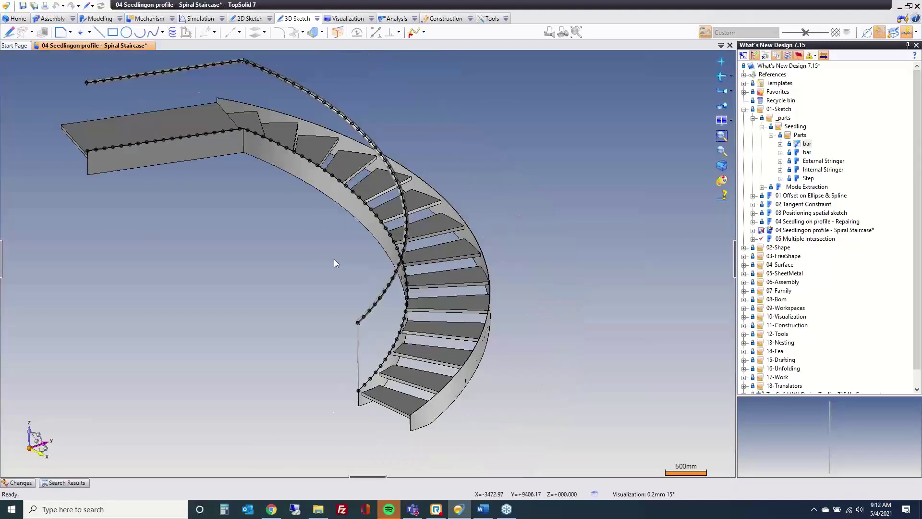
{"action": "left_click", "coordinate": [444, 19]}
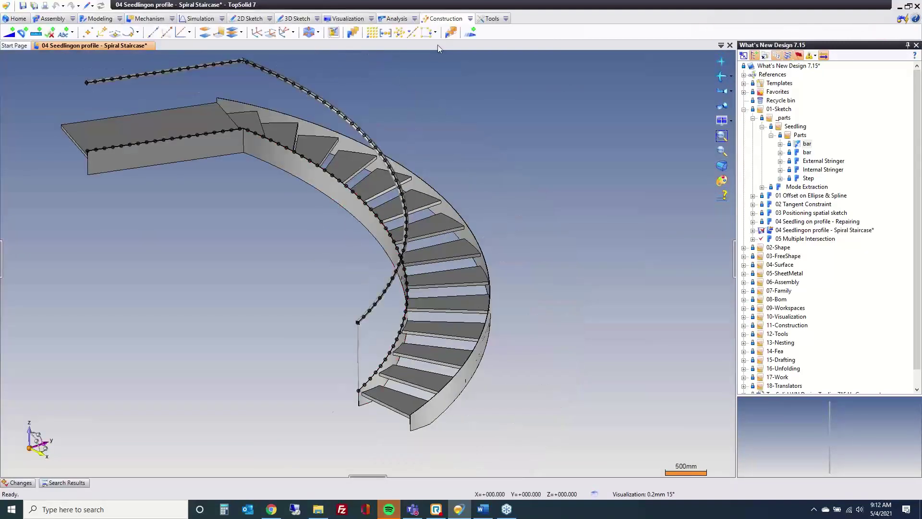
{"action": "left_click", "coordinate": [451, 33]}
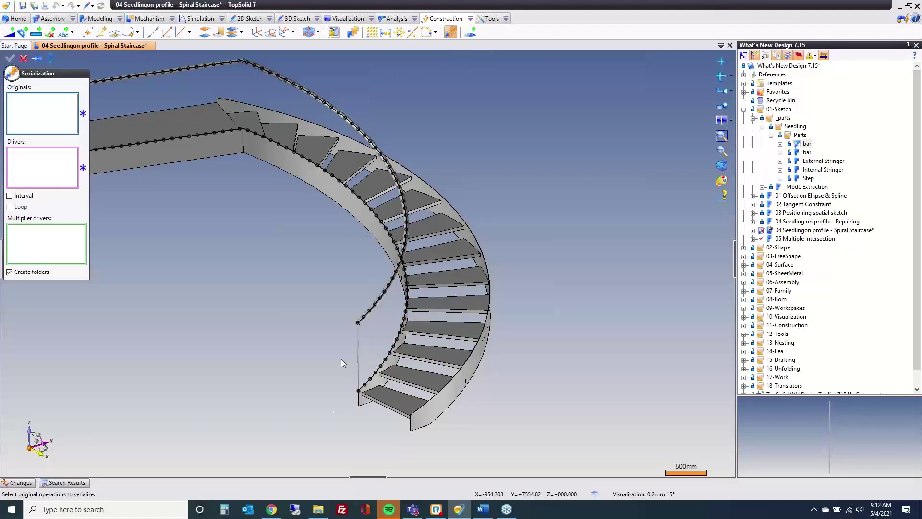
{"action": "left_click", "coordinate": [358, 362]}
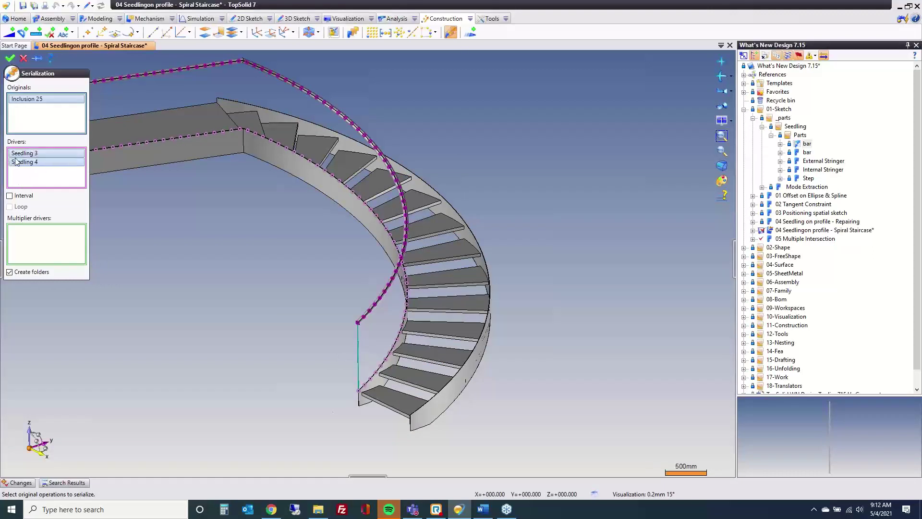
{"action": "left_click", "coordinate": [10, 58]}
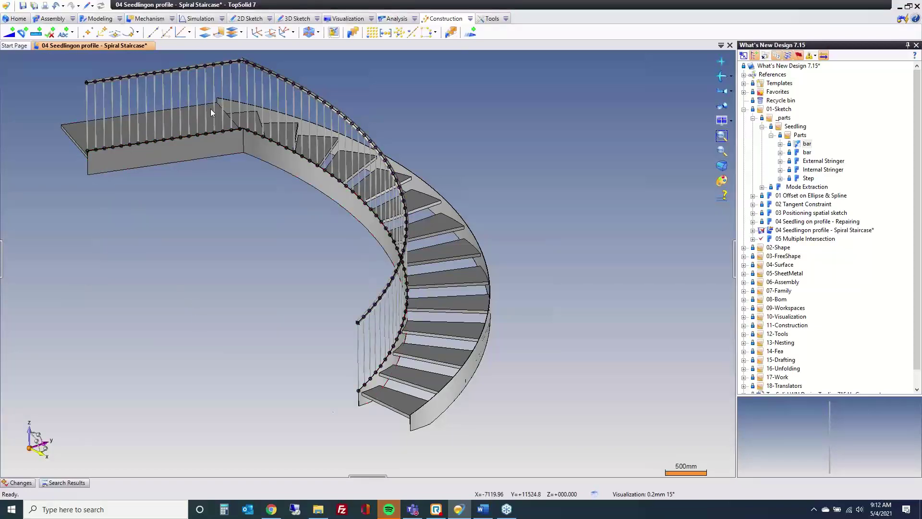
- Inspect the serialized bars around the spiral staircase and close its document
{"action": "middle_click_drag", "start_coordinate": [316, 311], "coordinate": [341, 361]}
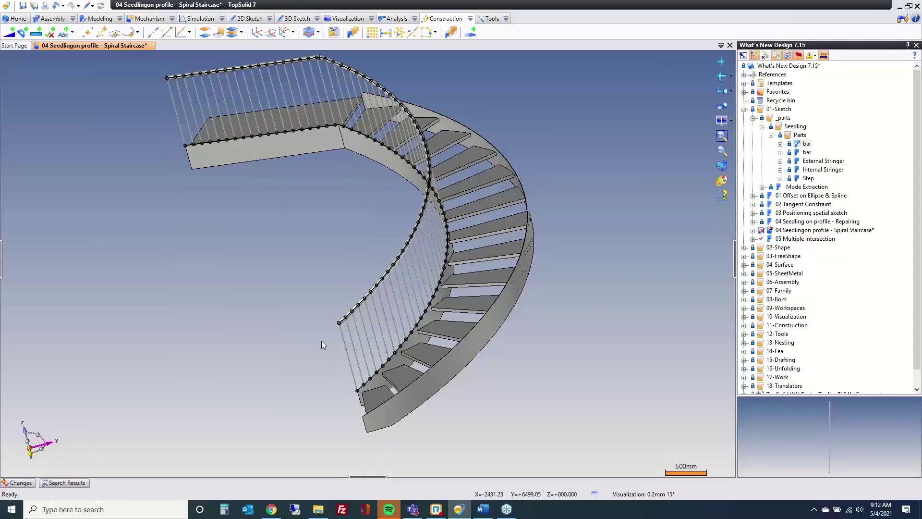
{"action": "middle_click_drag", "start_coordinate": [302, 338], "coordinate": [348, 332]}
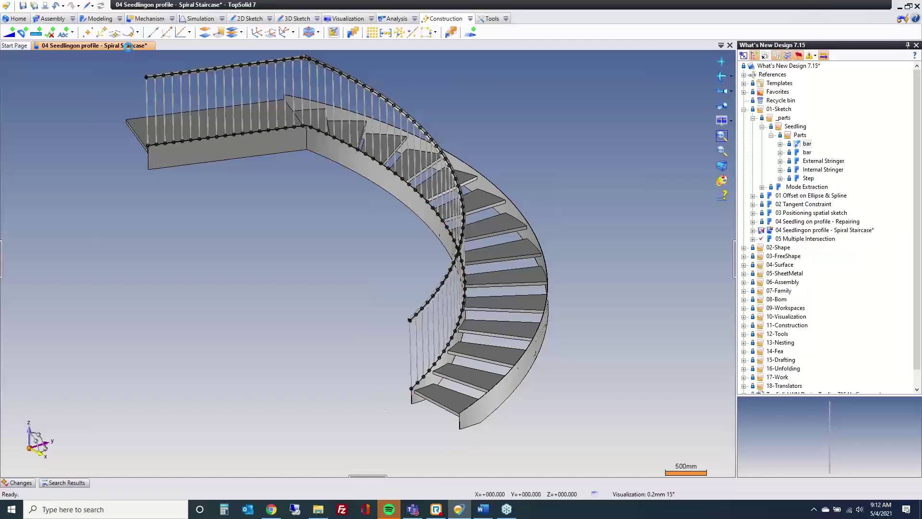
{"action": "middle_click", "coordinate": [129, 46]}
{"action": "left_click", "coordinate": [461, 291]}
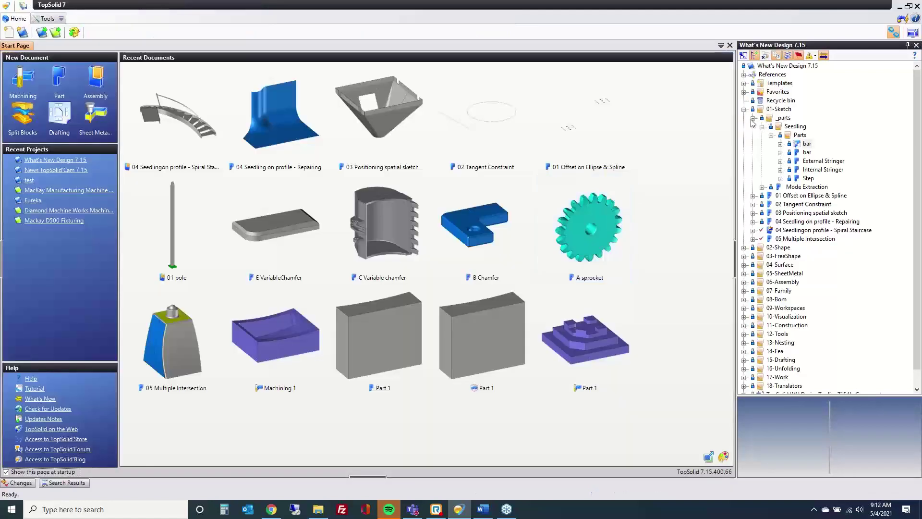
- Open the 05 Multiple Intersection document from the 01-Sketch folder and examine the blue front faces of the part
{"action": "left_click", "coordinate": [754, 119]}
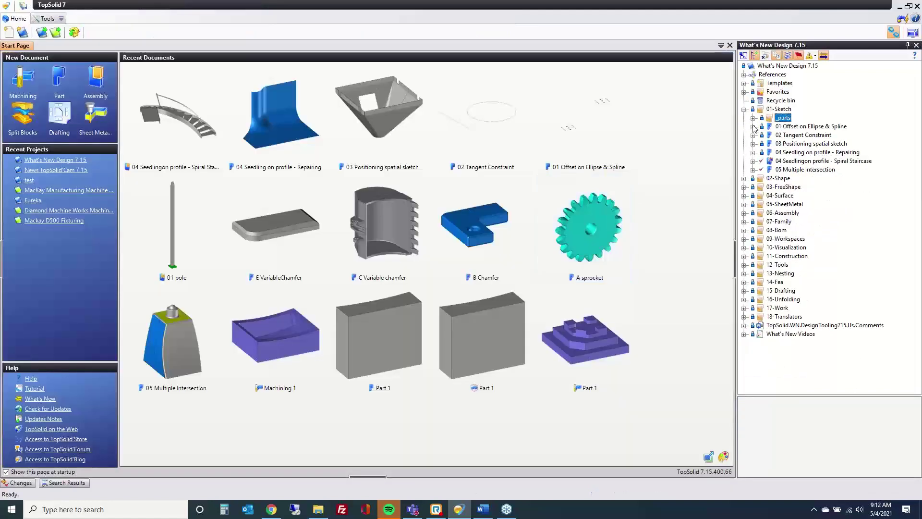
{"action": "double_click", "coordinate": [797, 170]}
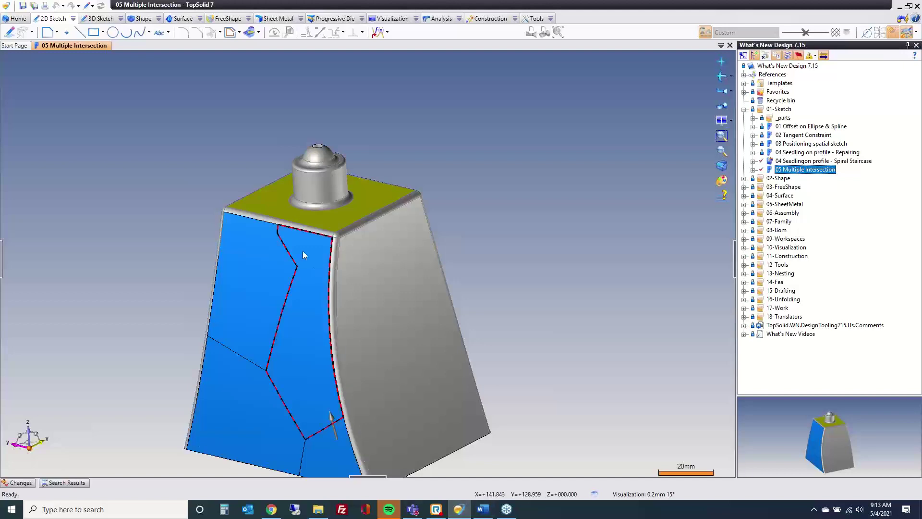
{"action": "middle_click_drag", "start_coordinate": [405, 220], "coordinate": [423, 290]}
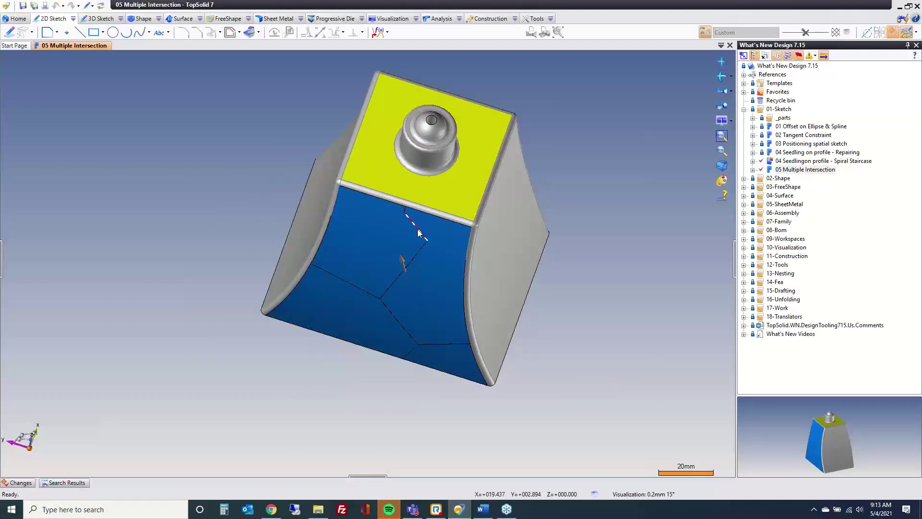
{"action": "middle_click_drag", "start_coordinate": [405, 336], "coordinate": [170, 281]}
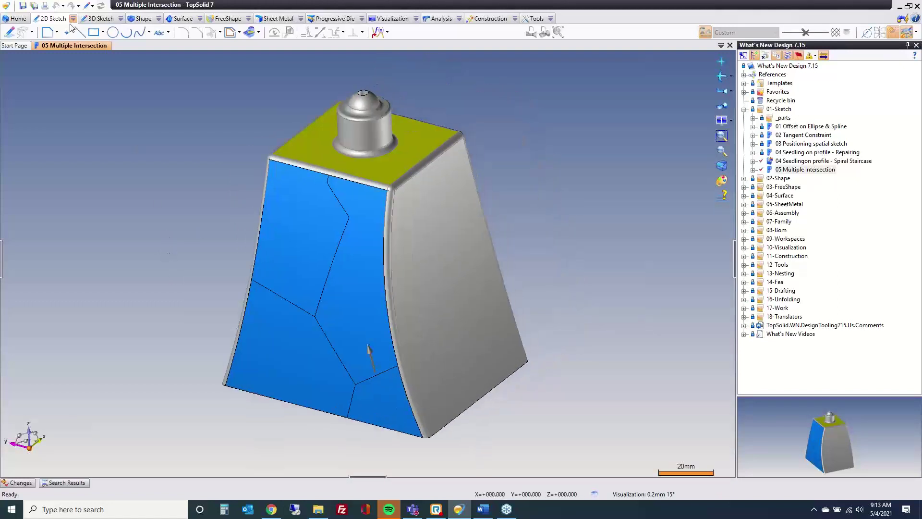
- Start a 3D sketch on the absolute XY plane and copy the edge path up the blue front's left side
{"action": "left_click", "coordinate": [99, 18]}
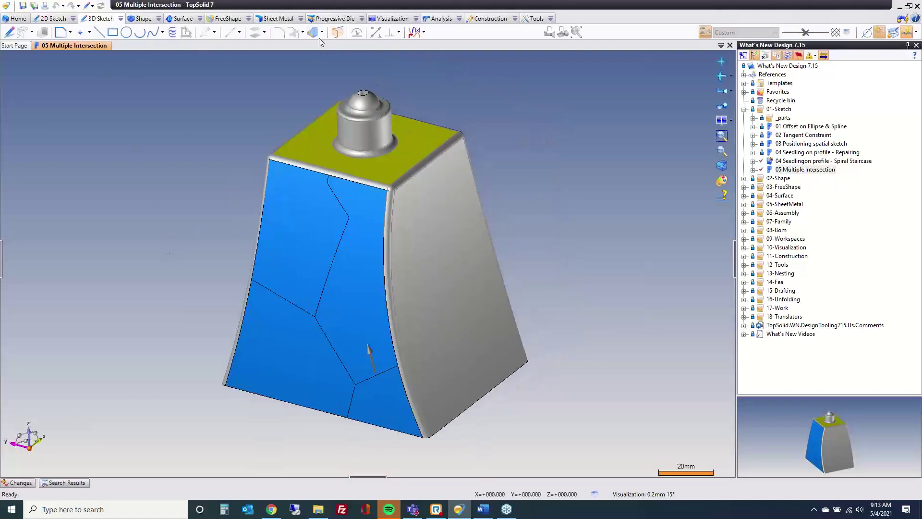
{"action": "left_click", "coordinate": [9, 32]}
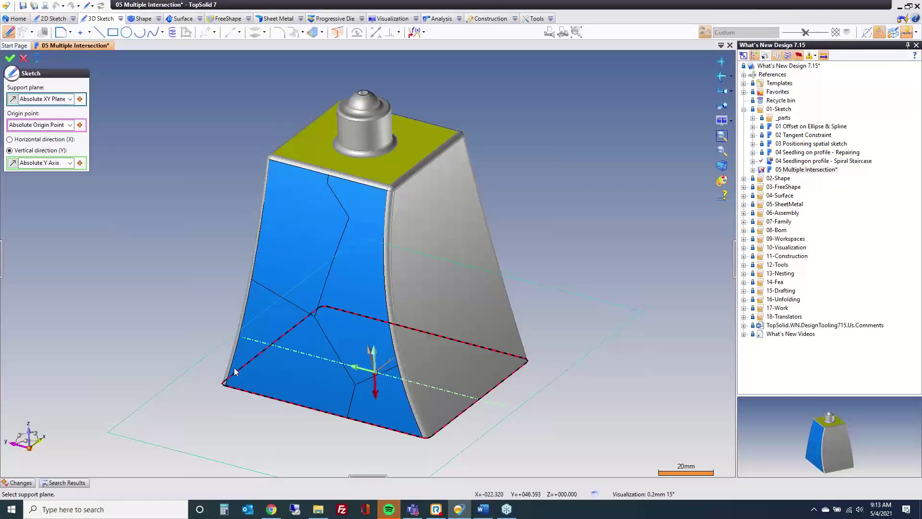
{"action": "left_click", "coordinate": [10, 58]}
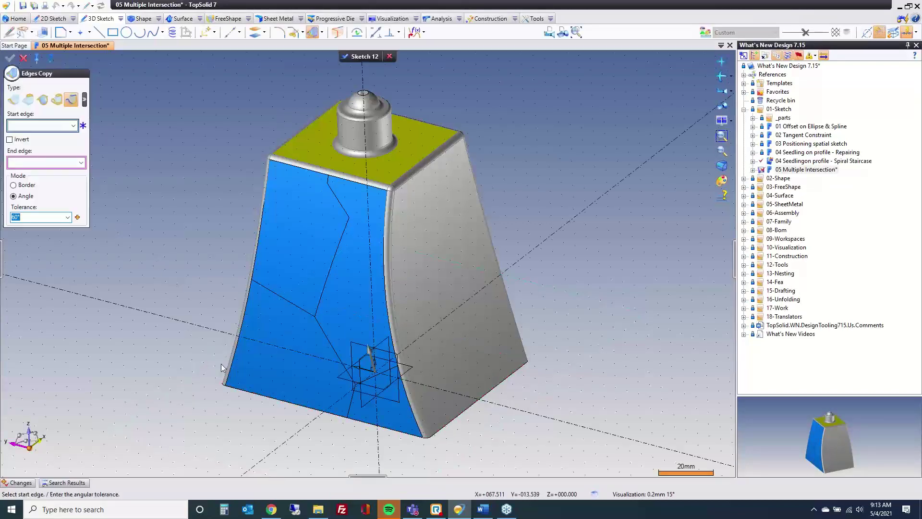
{"action": "left_click", "coordinate": [232, 374]}
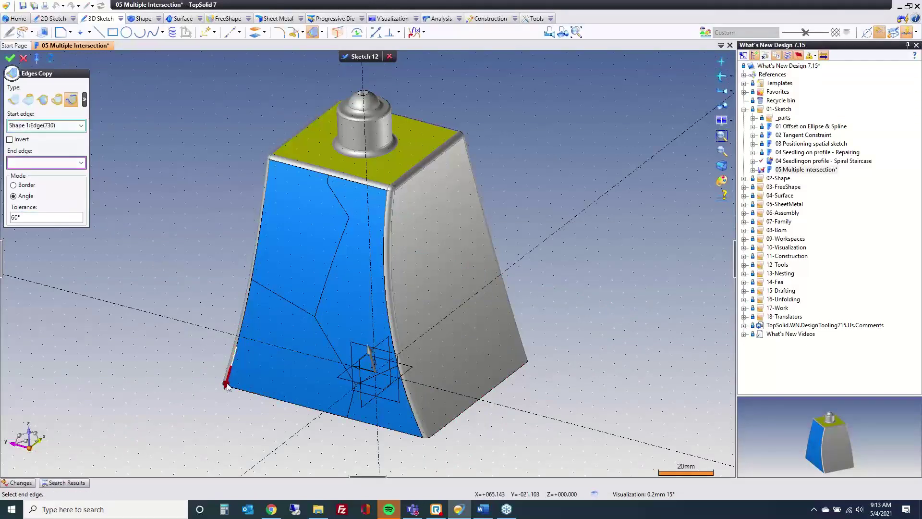
{"action": "left_click", "coordinate": [226, 383]}
{"action": "left_click", "coordinate": [270, 175]}
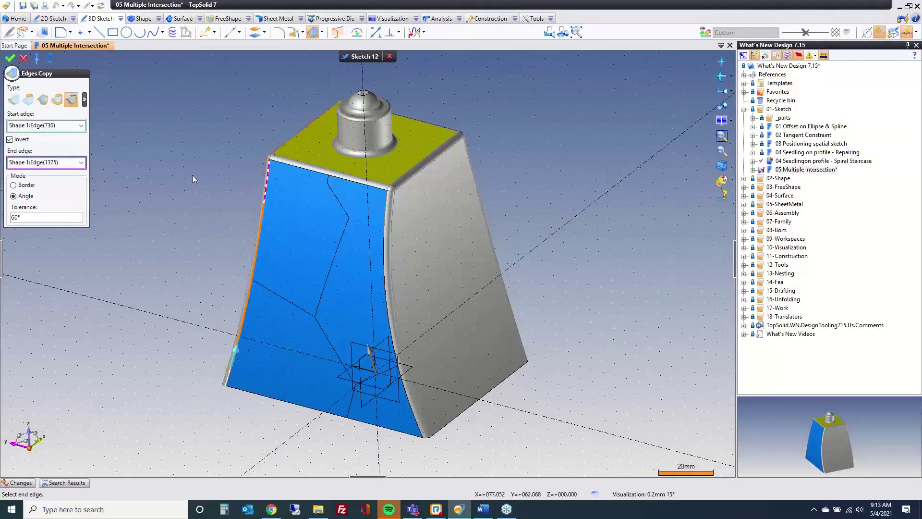
- Copy the edge path up the right side of the blue front and finish the sketch
{"action": "left_click", "coordinate": [416, 423]}
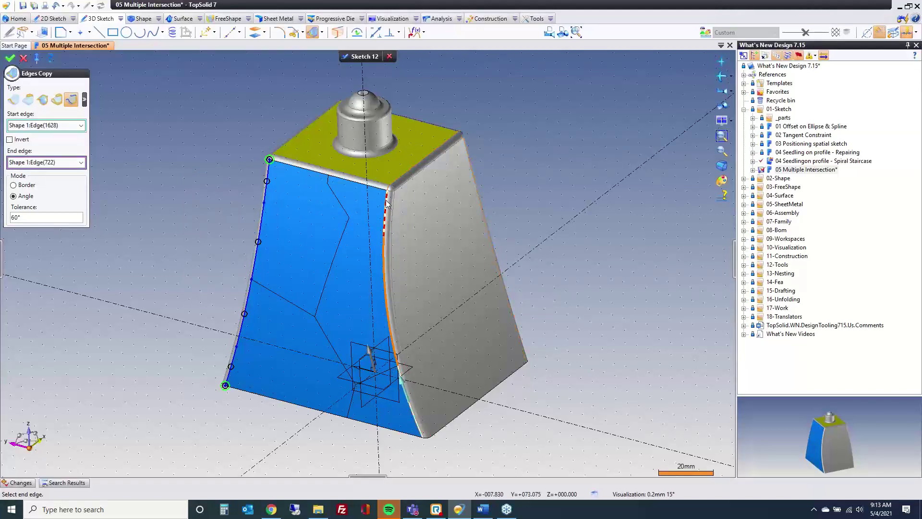
{"action": "right_click", "coordinate": [150, 150]}
{"action": "left_click", "coordinate": [164, 159]}
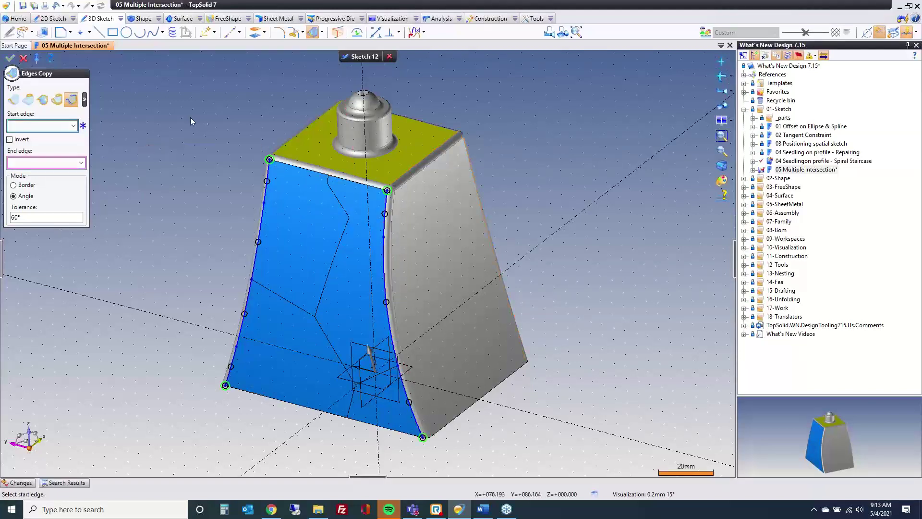
{"action": "left_click", "coordinate": [362, 57]}
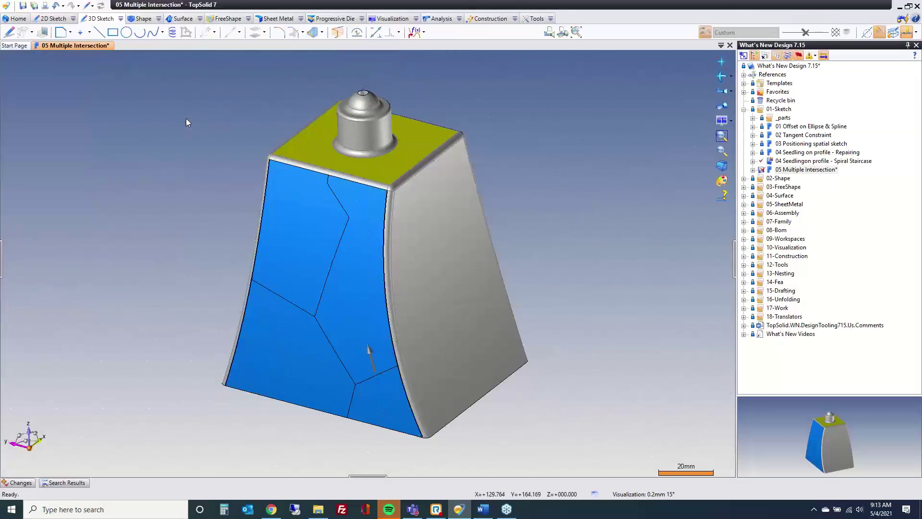
- In a new 3D sketch on the absolute XY plane, seed 20 points along the left copied edge profile
{"action": "left_click", "coordinate": [414, 32]}
{"action": "left_click", "coordinate": [473, 295]}
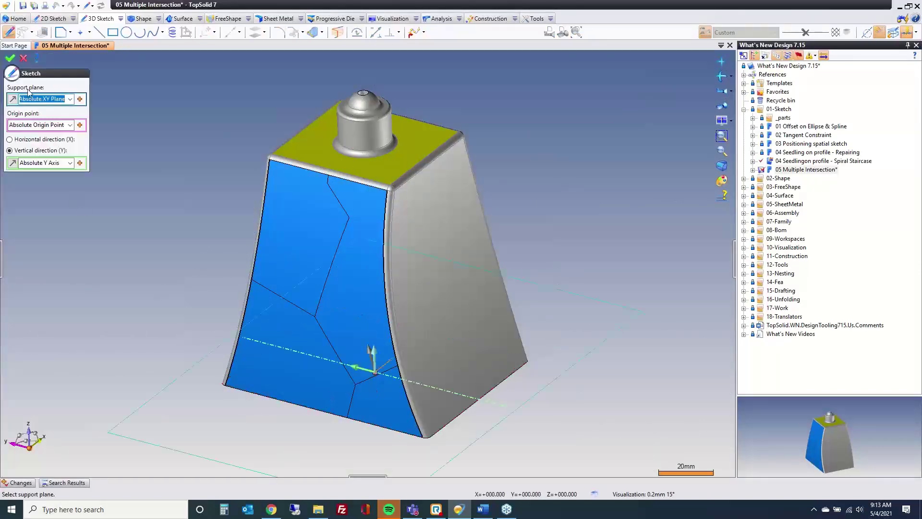
{"action": "left_click", "coordinate": [9, 59]}
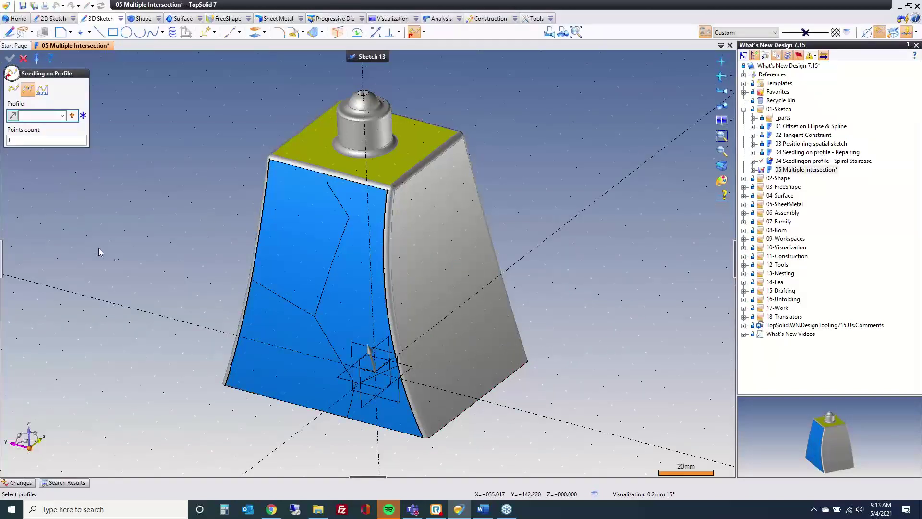
{"action": "left_click", "coordinate": [234, 374]}
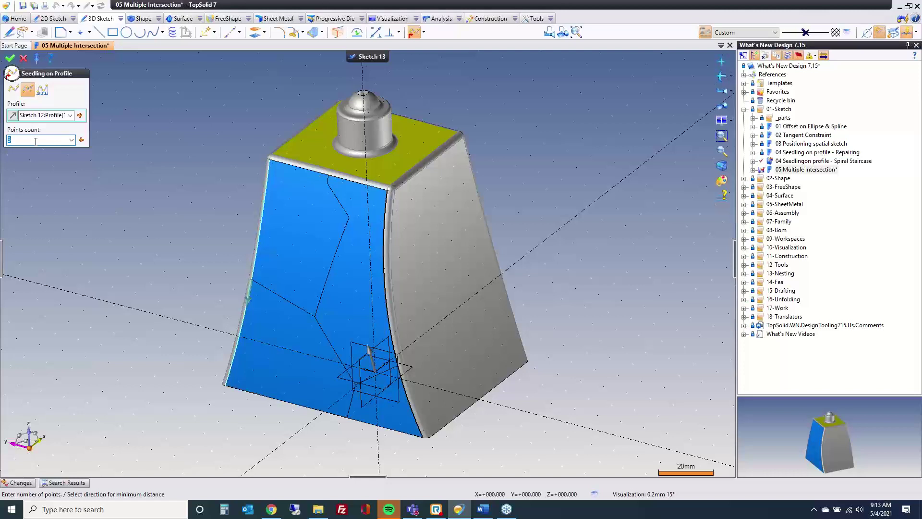
{"action": "type", "text": "20"}
{"action": "key", "text": "Return"}
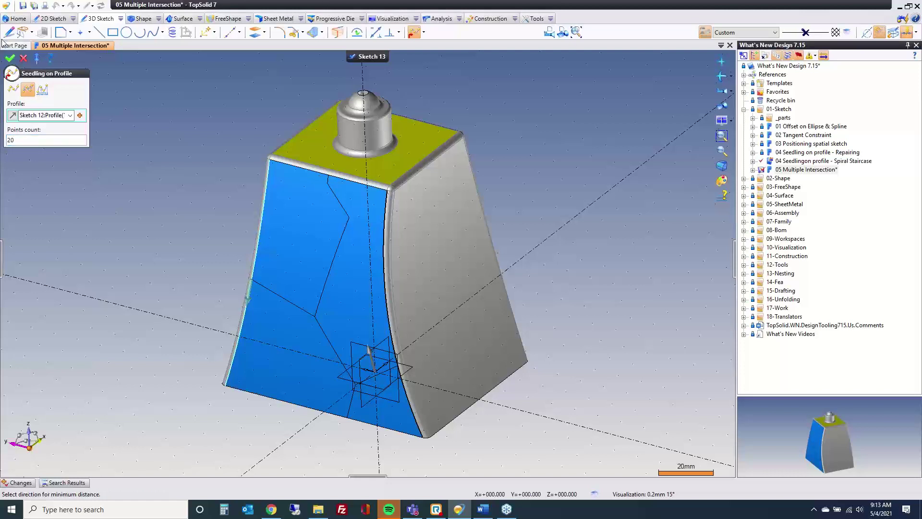
{"action": "left_click", "coordinate": [10, 59]}
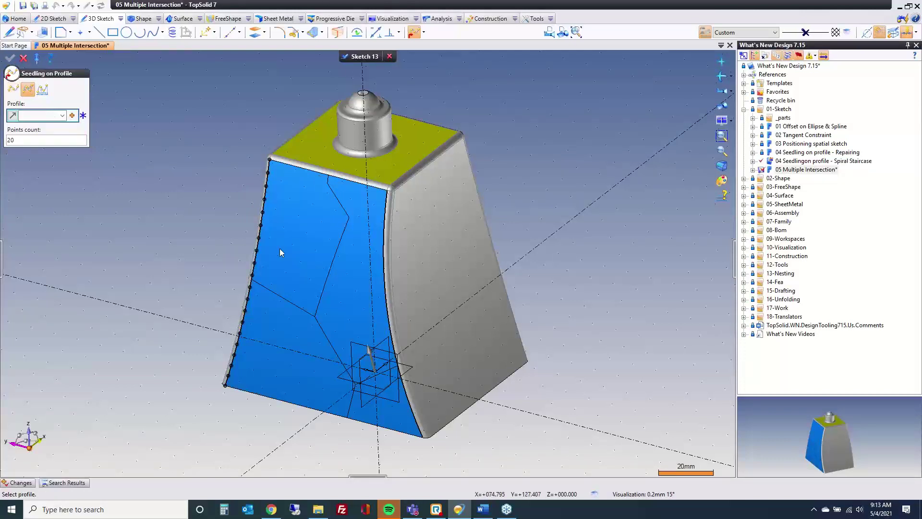
- Seed 20 points along the right copied edge profile and finish the seedling sketch
{"action": "left_click", "coordinate": [384, 235]}
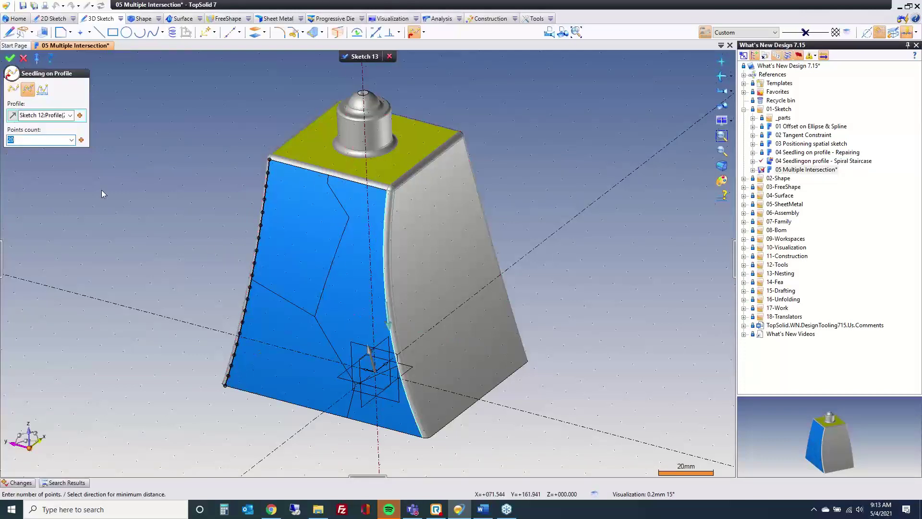
{"action": "left_click", "coordinate": [10, 59]}
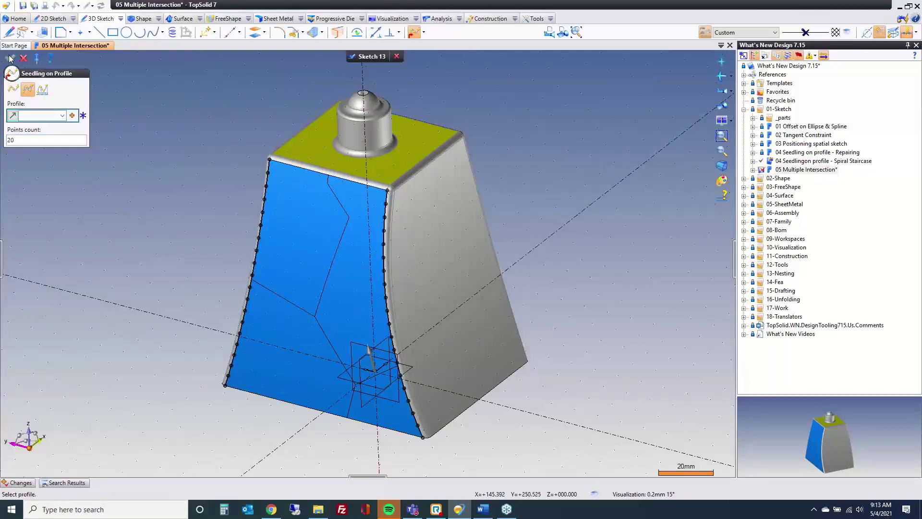
{"action": "left_click", "coordinate": [9, 59]}
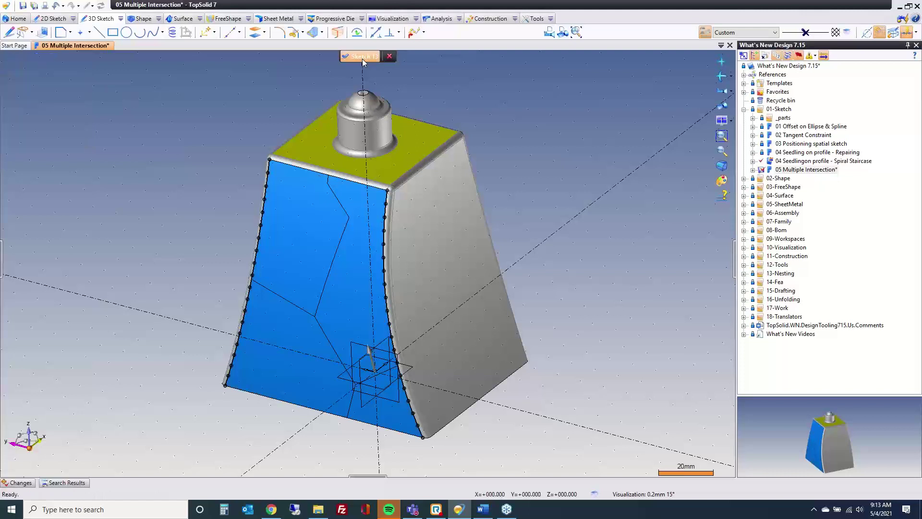
- Start a Multiple Intersections operation on the absolute XY plane, with the four blue front faces as the faces set
{"action": "left_click", "coordinate": [415, 32]}
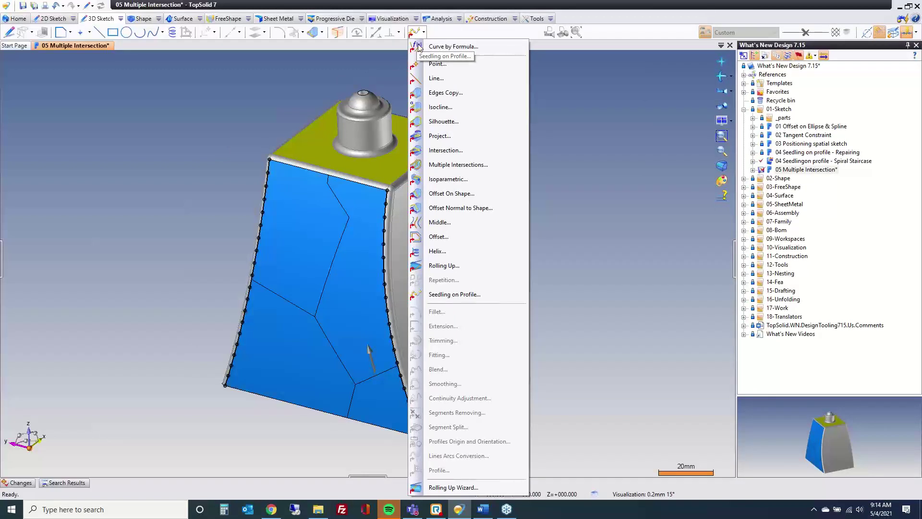
{"action": "left_click", "coordinate": [470, 167]}
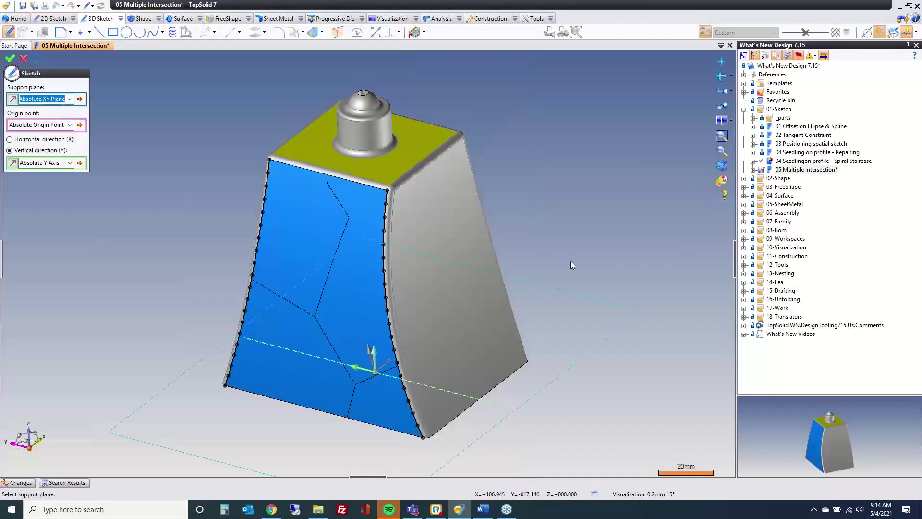
{"action": "key", "text": "Return"}
{"action": "left_click", "coordinate": [127, 128]}
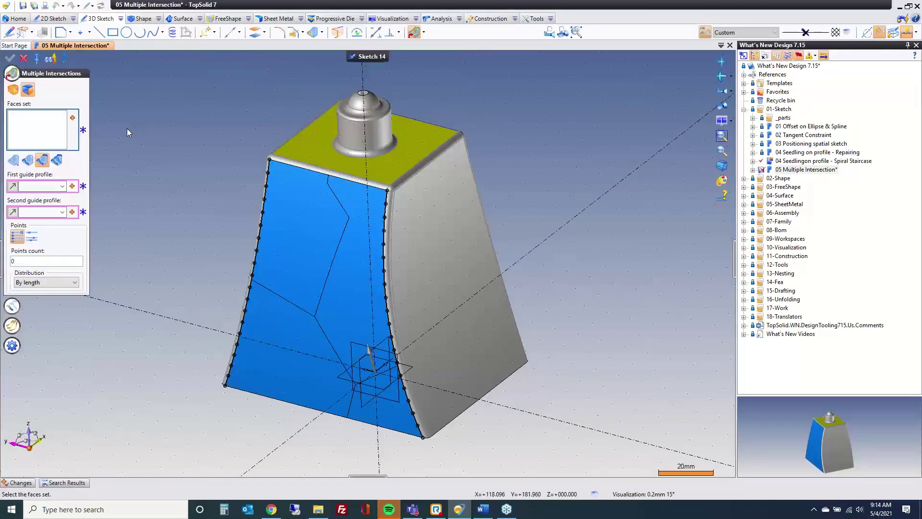
{"action": "left_click", "coordinate": [28, 92]}
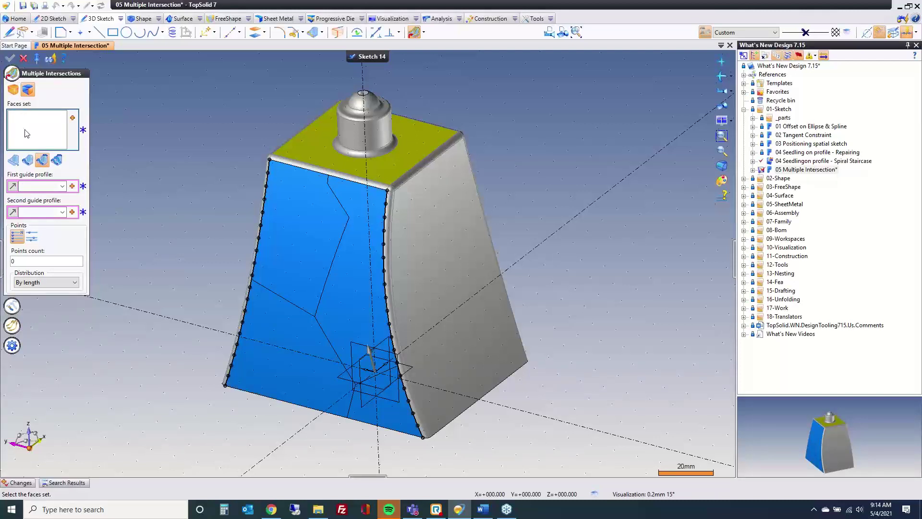
{"action": "left_click", "coordinate": [72, 118]}
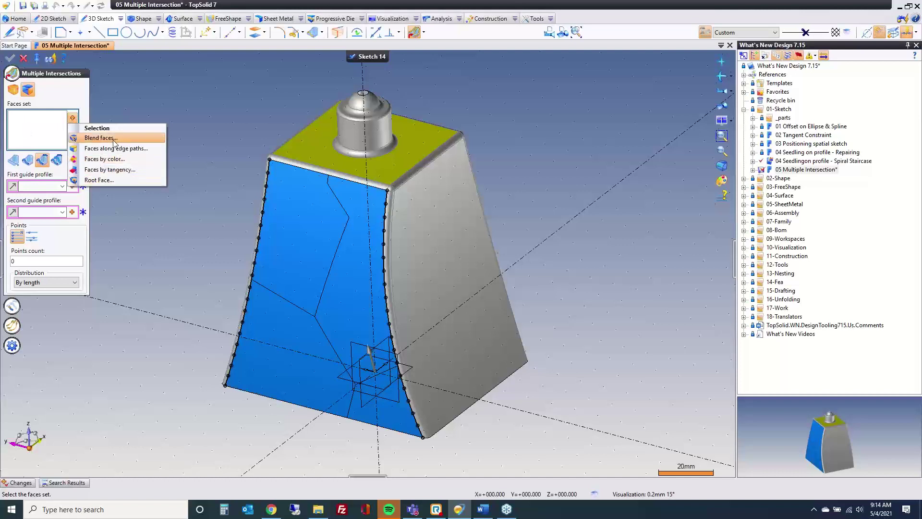
{"action": "left_click", "coordinate": [42, 128]}
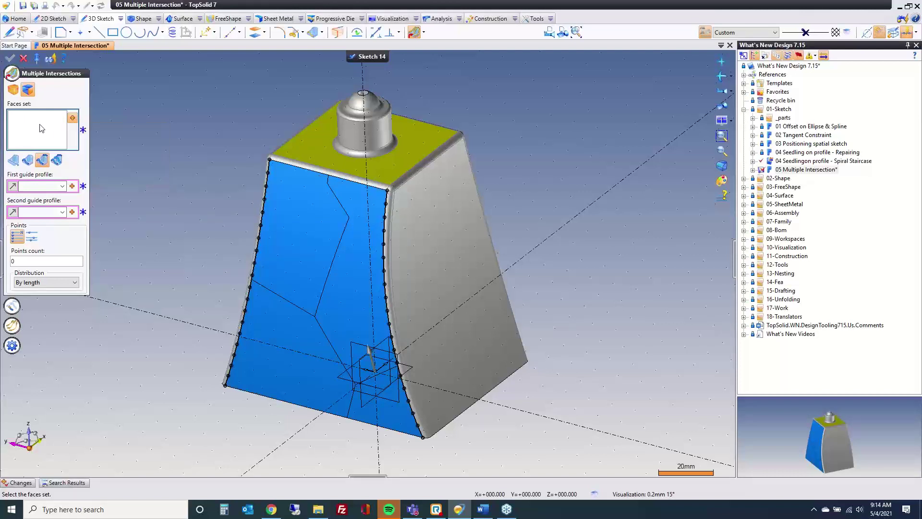
{"action": "left_click", "coordinate": [261, 312]}
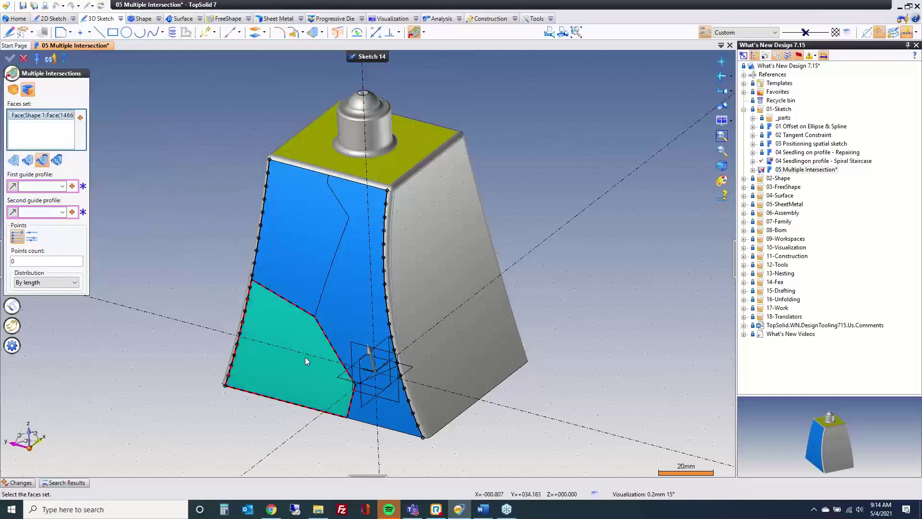
{"action": "left_click", "coordinate": [392, 411]}
{"action": "left_click", "coordinate": [350, 305]}
{"action": "left_click", "coordinate": [300, 248]}
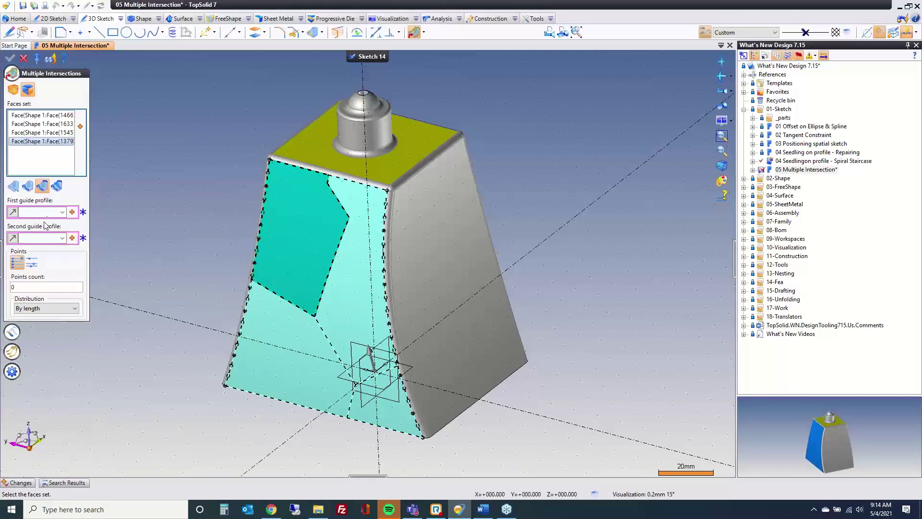
{"action": "key", "text": "Return"}
- Guide the intersections with the left and right edge profiles, using Seedling 1 and Seedling 2 as the preexisting sets of points
{"action": "left_click", "coordinate": [267, 234]}
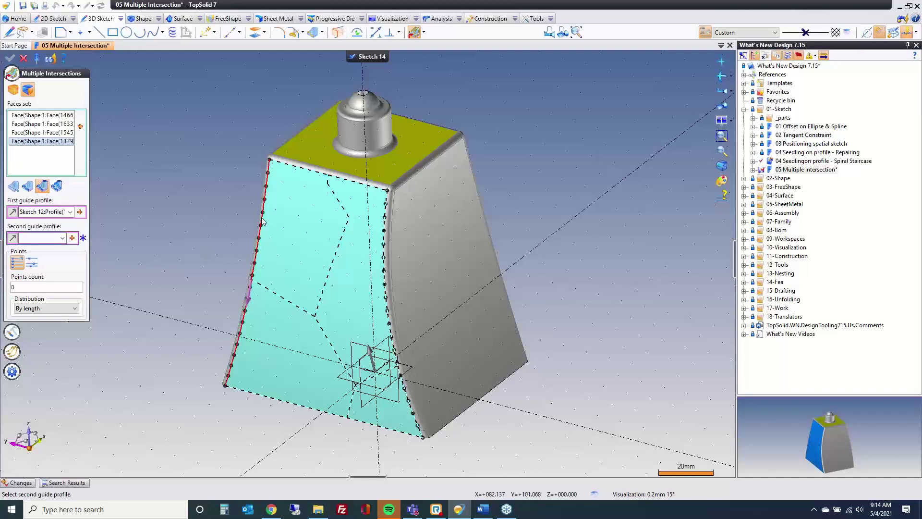
{"action": "left_click", "coordinate": [392, 232]}
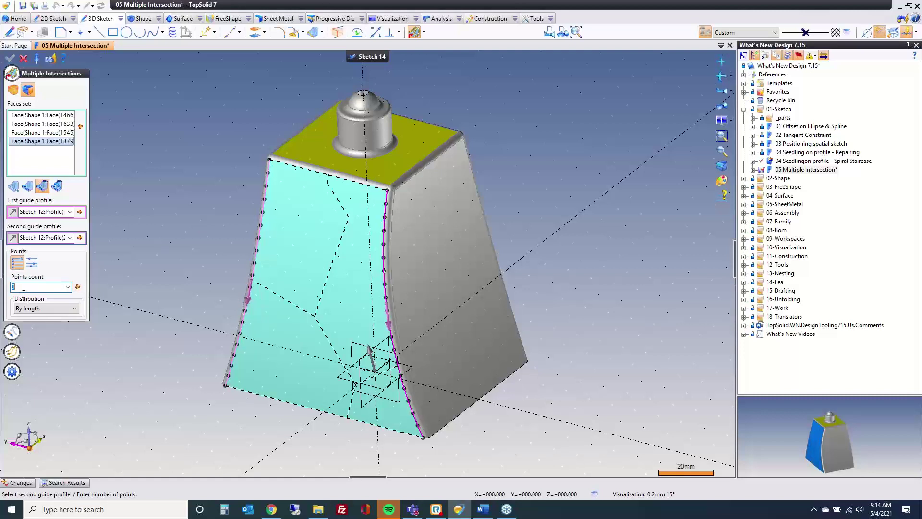
{"action": "left_click", "coordinate": [34, 267]}
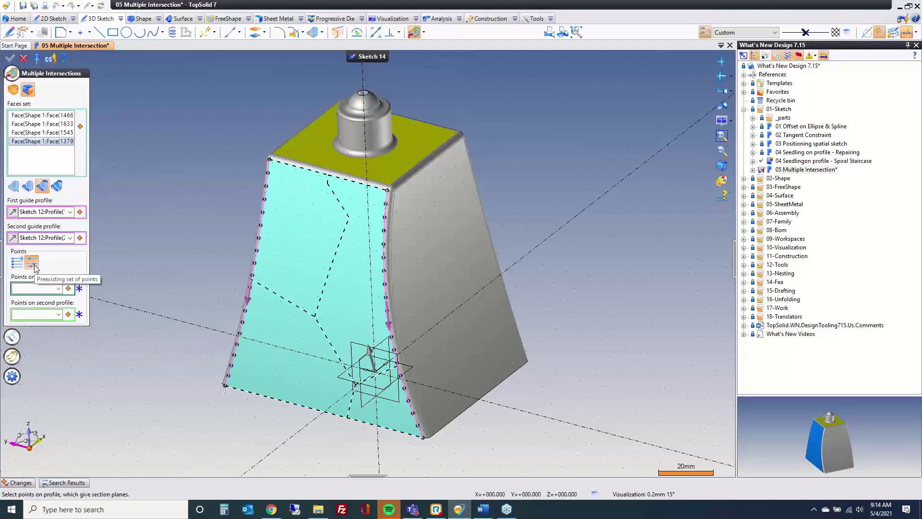
{"action": "left_click", "coordinate": [258, 255]}
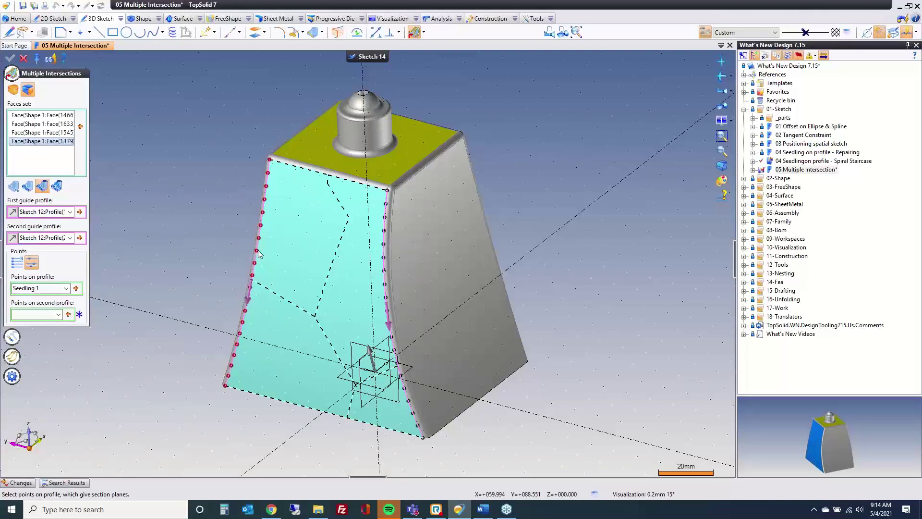
{"action": "left_click", "coordinate": [384, 275]}
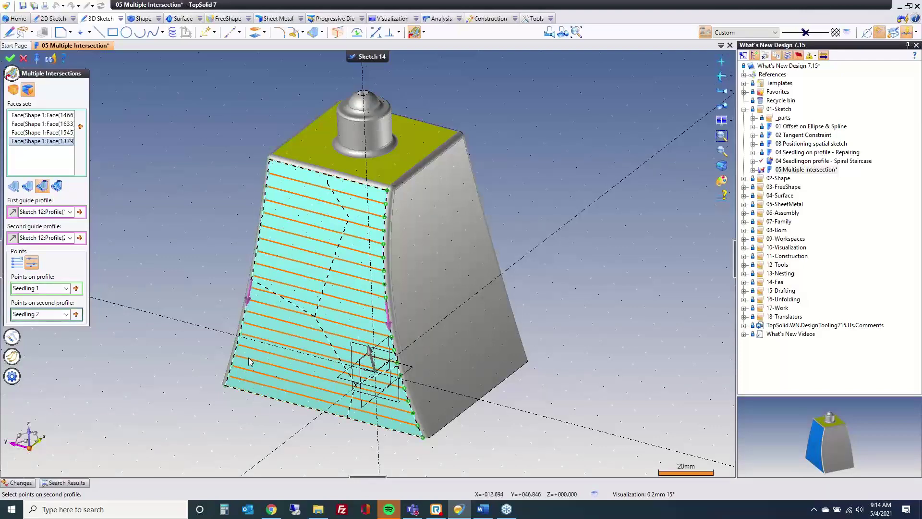
- Extend the intersection sections at both beginning and end with tangency, and create the Multiple Intersections curves
{"action": "middle_click_drag", "start_coordinate": [257, 397], "coordinate": [249, 353]}
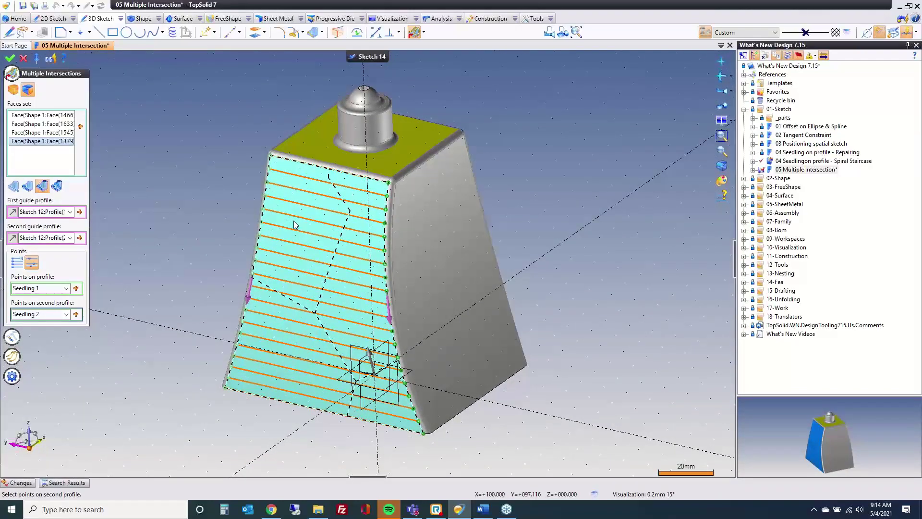
{"action": "left_click", "coordinate": [13, 356]}
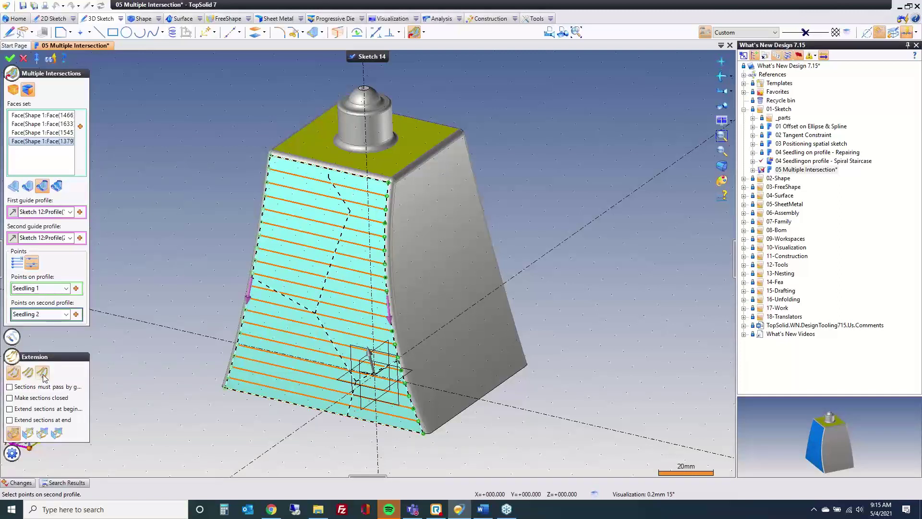
{"action": "left_click", "coordinate": [30, 409]}
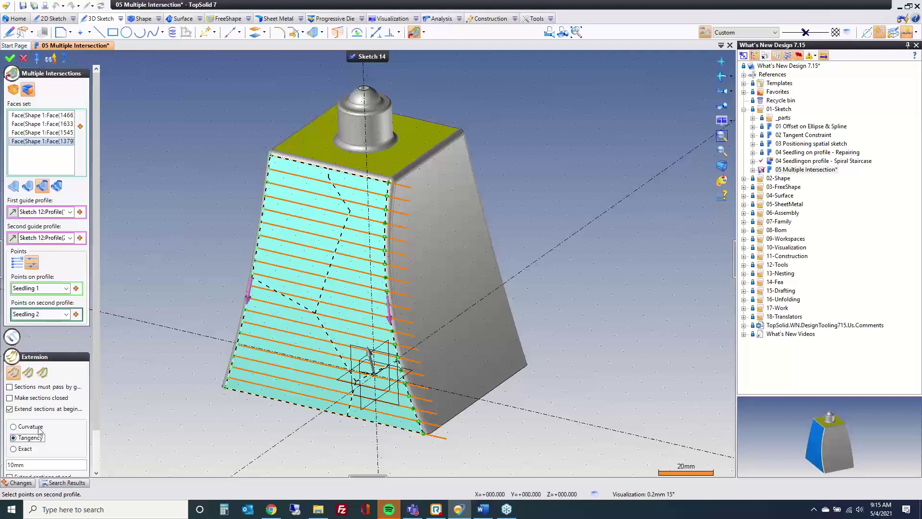
{"action": "left_click_drag", "start_coordinate": [96, 408], "coordinate": [95, 461]}
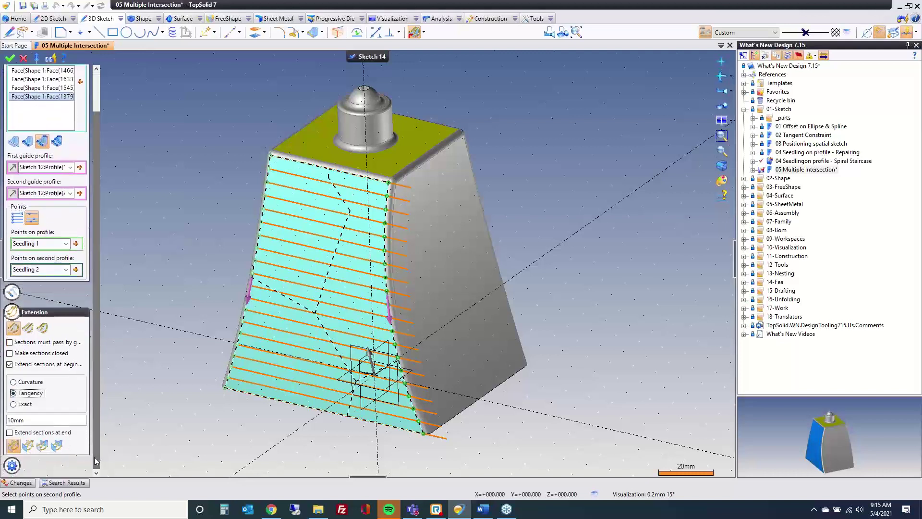
{"action": "left_click", "coordinate": [25, 432]}
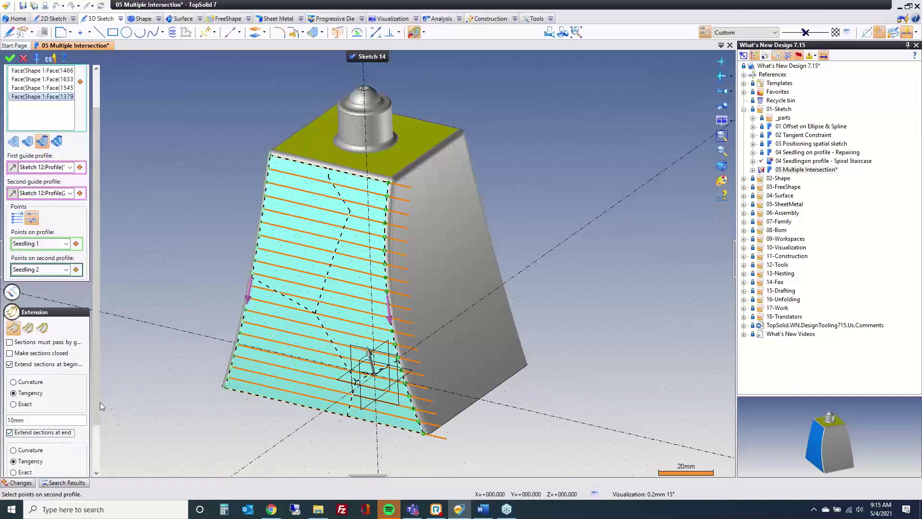
{"action": "mouse_move", "coordinate": [94, 399]}
{"action": "left_mouse_down"}
{"action": "mouse_move", "coordinate": [93, 437]}
{"action": "mouse_move", "coordinate": [91, 391]}
{"action": "left_mouse_up"}
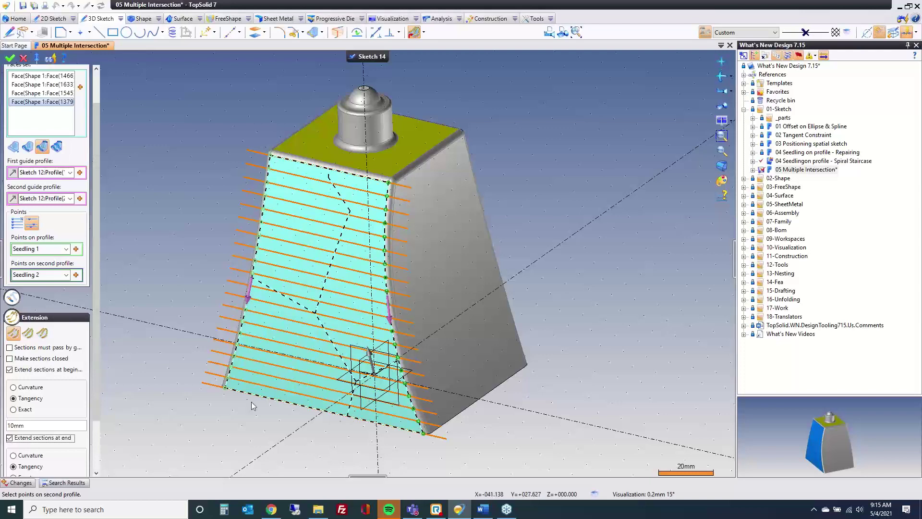
{"action": "left_click", "coordinate": [10, 58]}
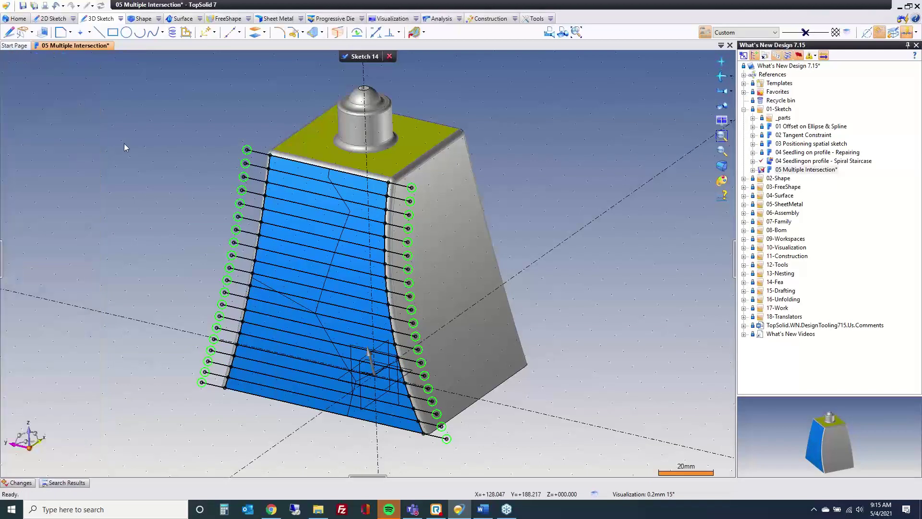
- Finish the intersection sketch and close the 05 Multiple Intersection document without saving
{"action": "left_click", "coordinate": [363, 57]}
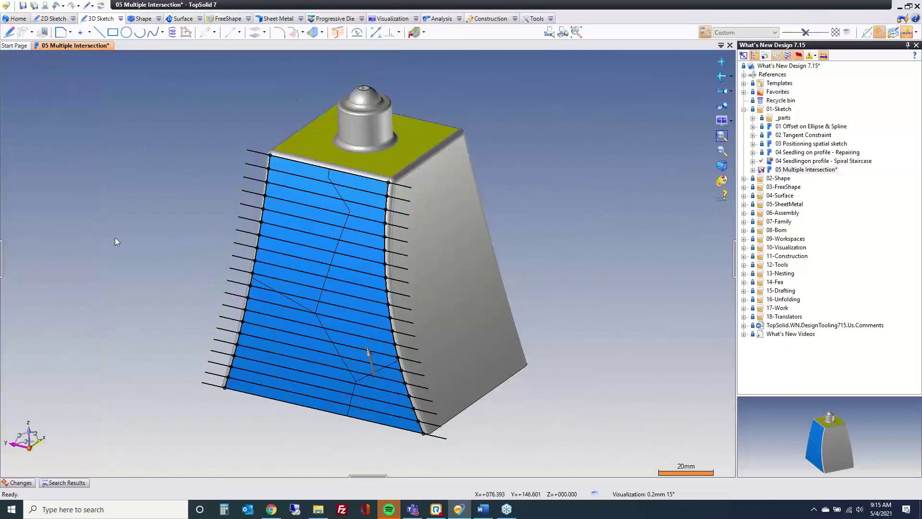
{"action": "middle_click", "coordinate": [77, 45]}
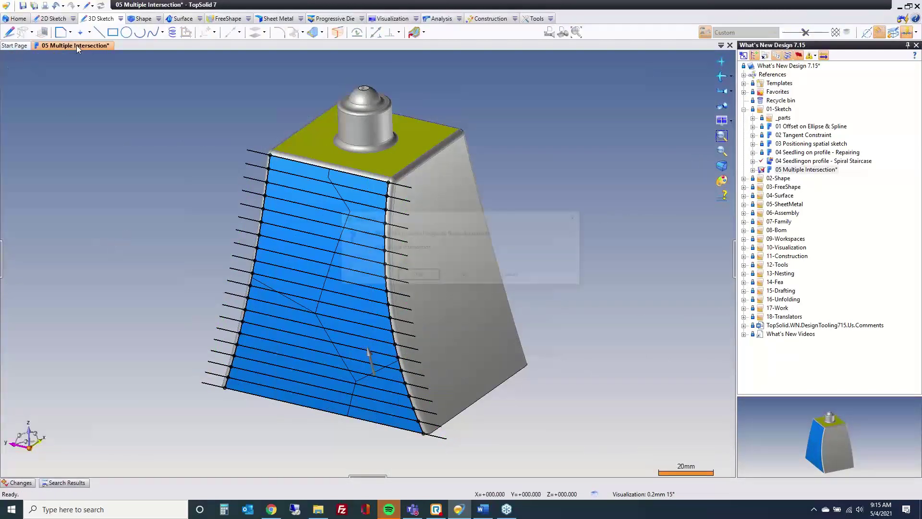
{"action": "left_click", "coordinate": [464, 277]}
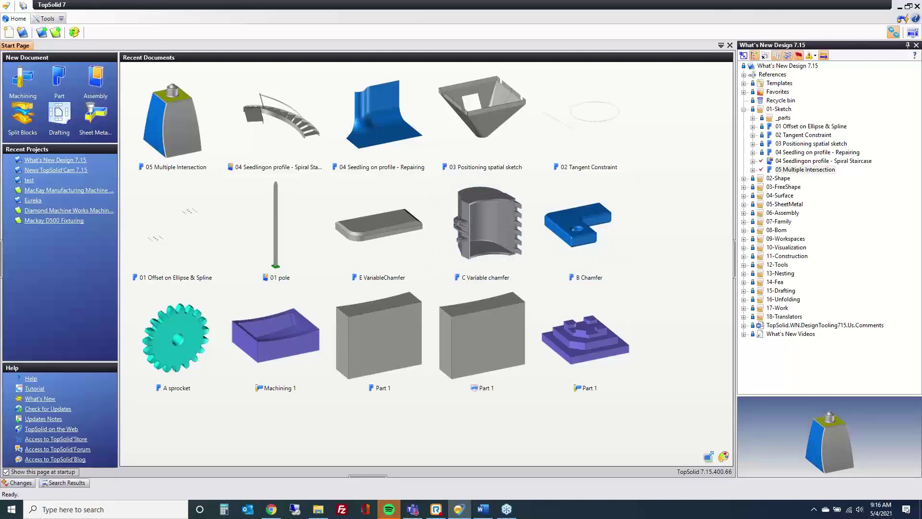
- Open E VariableChamfer from the 01 Chamfer folder of 02-Shape and roll its modeling stage back to before Variable chamfer 1
{"action": "left_click", "coordinate": [744, 110]}
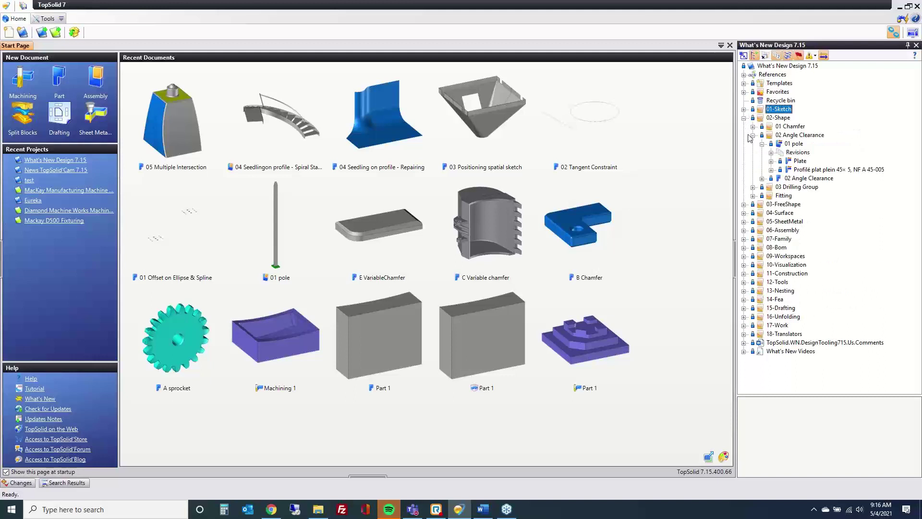
{"action": "left_click", "coordinate": [753, 135]}
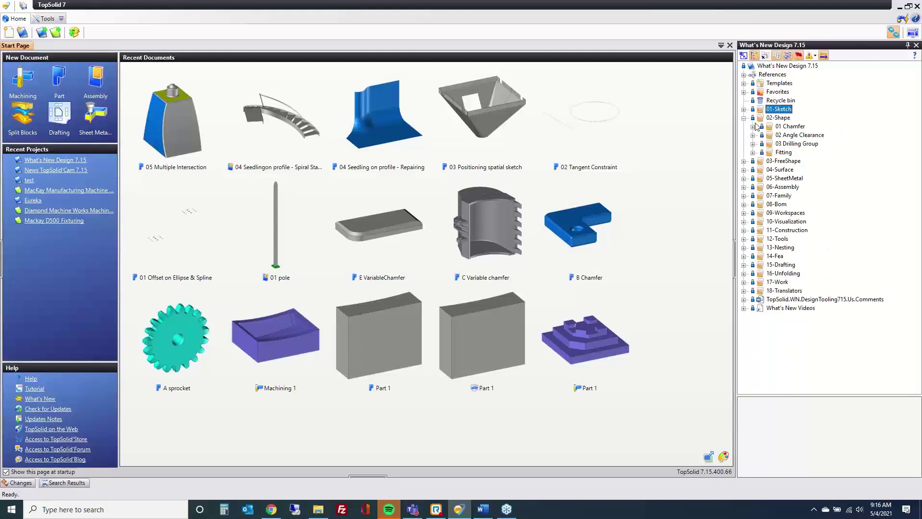
{"action": "left_click", "coordinate": [754, 127]}
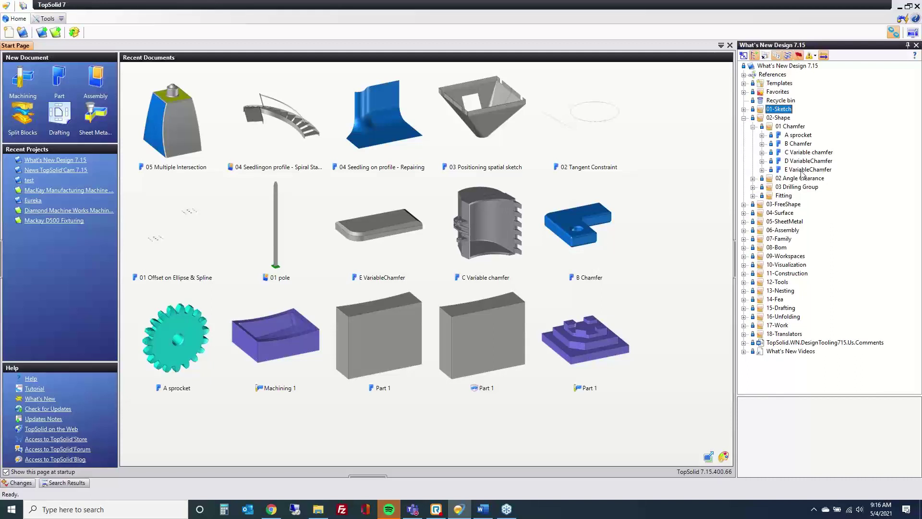
{"action": "mouse_move", "coordinate": [801, 174]}
{"action": "left_click", "coordinate": [802, 171]}
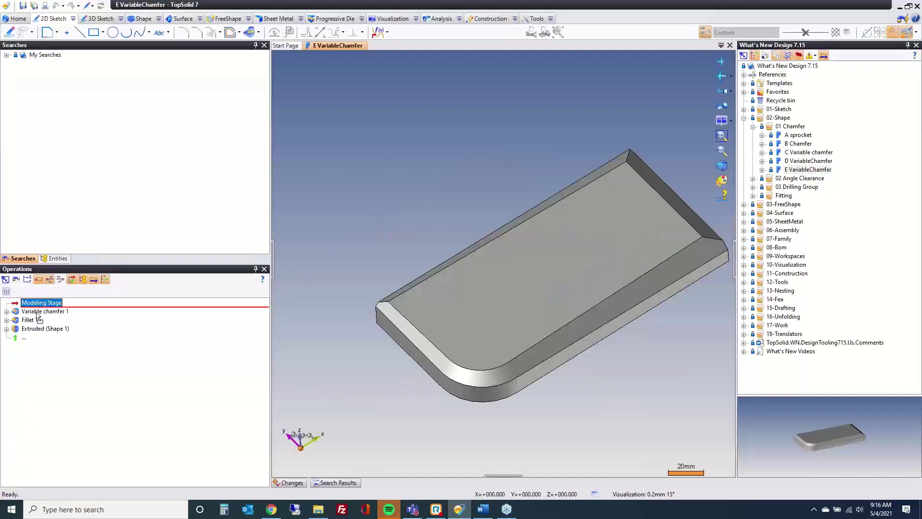
{"action": "left_click_drag", "start_coordinate": [38, 315], "coordinate": [38, 303]}
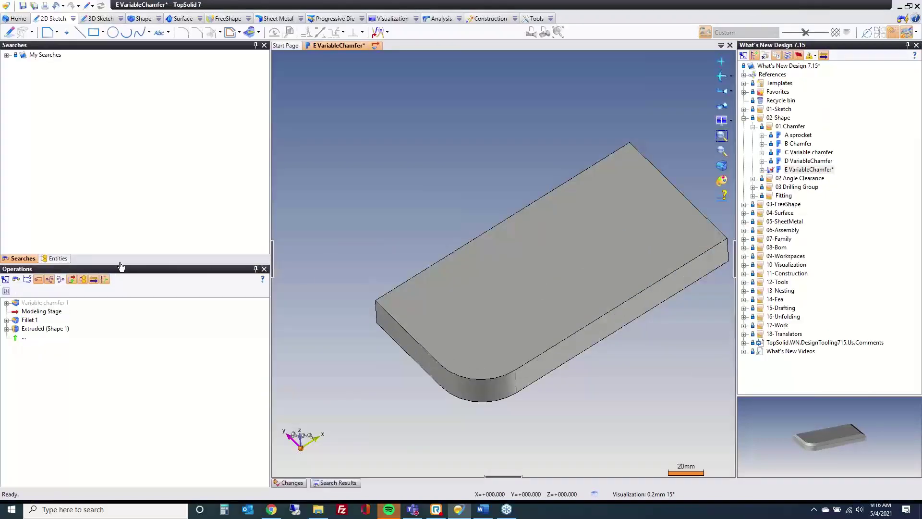
{"action": "left_click_drag", "start_coordinate": [121, 266], "coordinate": [116, 267]}
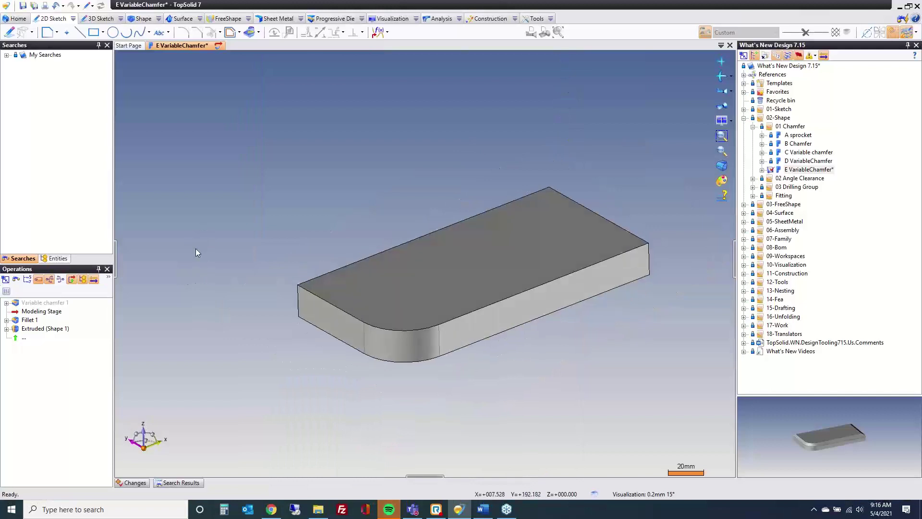
- Start a Variable chamfer with the plate's top face as reference, angle mode at 45°, and the edge path around the rounded corner
{"action": "left_click", "coordinate": [140, 18]}
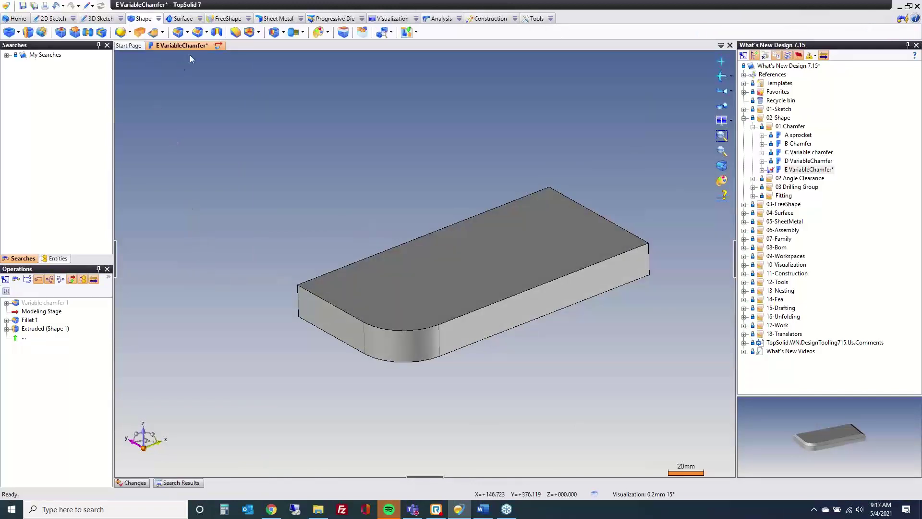
{"action": "left_click", "coordinate": [206, 33]}
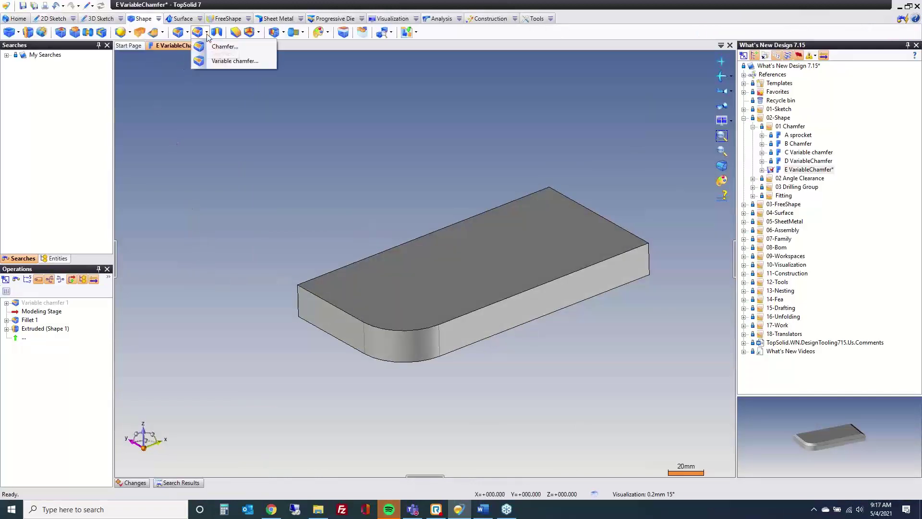
{"action": "left_click", "coordinate": [219, 65]}
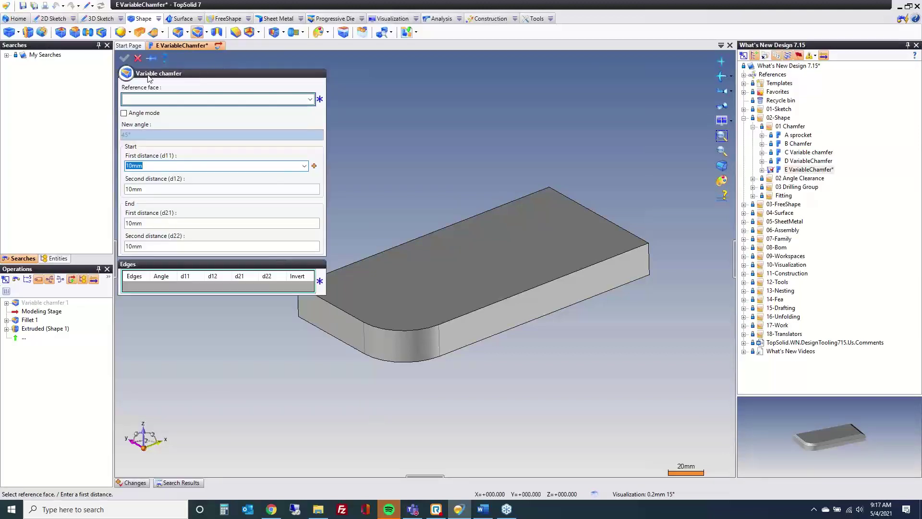
{"action": "left_click", "coordinate": [154, 101]}
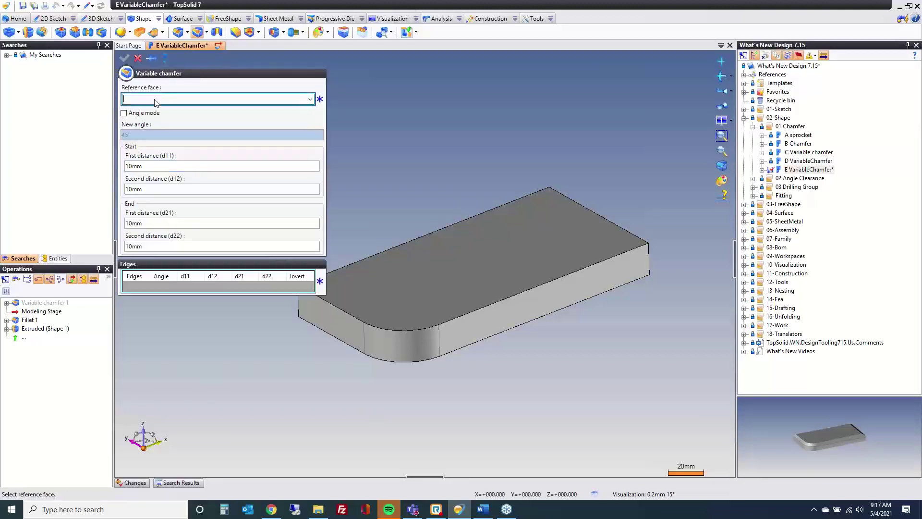
{"action": "left_click", "coordinate": [453, 293]}
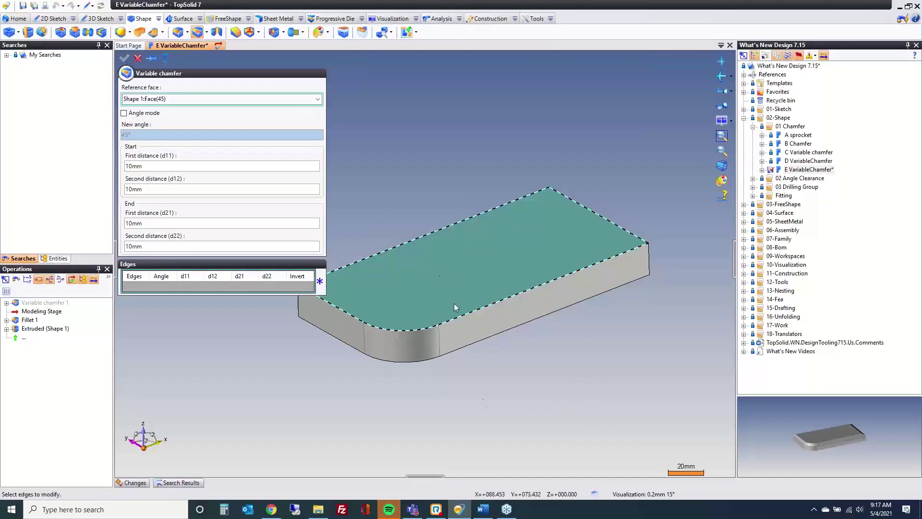
{"action": "left_click", "coordinate": [139, 114]}
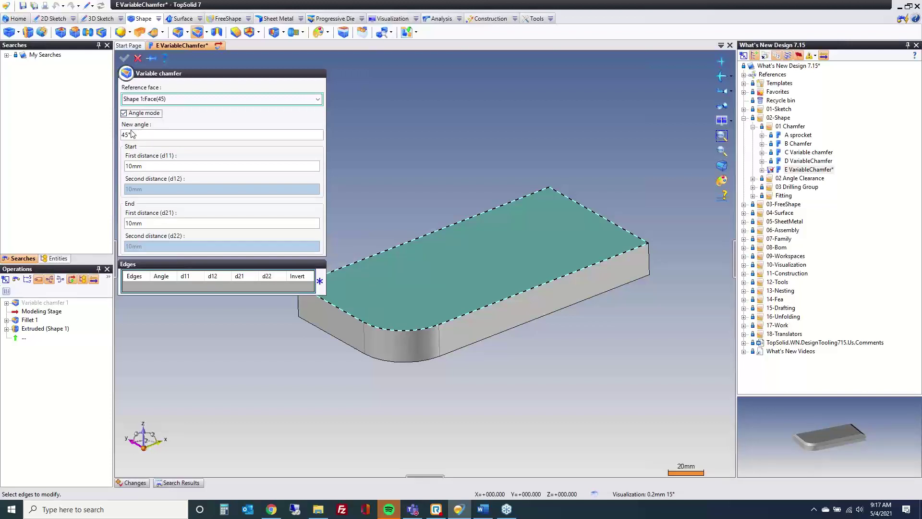
{"action": "left_click", "coordinate": [340, 308]}
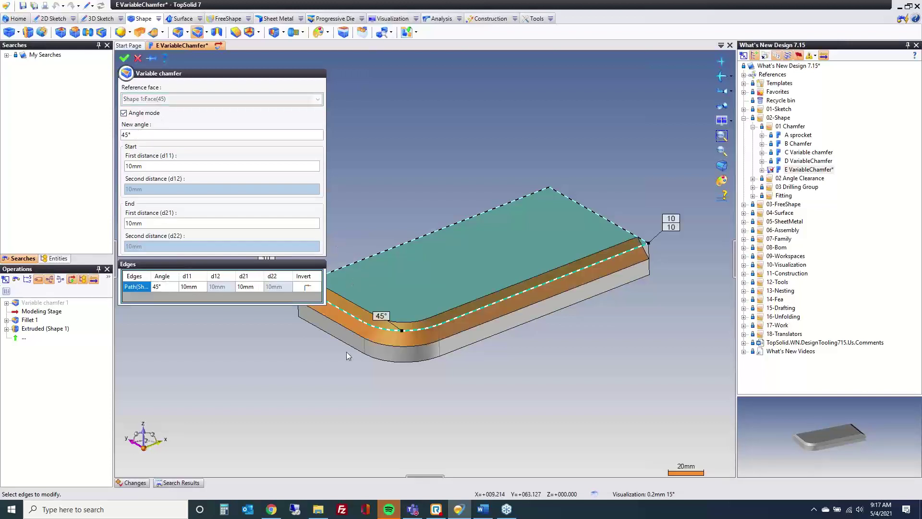
- Set the distance at the end of the chamfered edge path to 2 mm
{"action": "scroll", "coordinate": [366, 438], "scroll_direction": "down", "scroll_amount": 1}
{"action": "scroll", "coordinate": [330, 416], "scroll_direction": "down", "scroll_amount": 1}
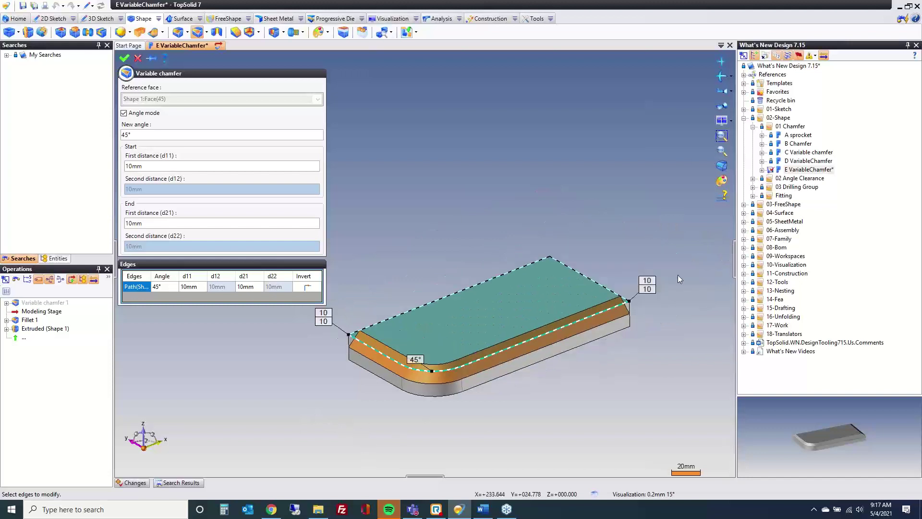
{"action": "left_click", "coordinate": [648, 289]}
{"action": "type", "text": "2"}
{"action": "key", "text": "Return"}
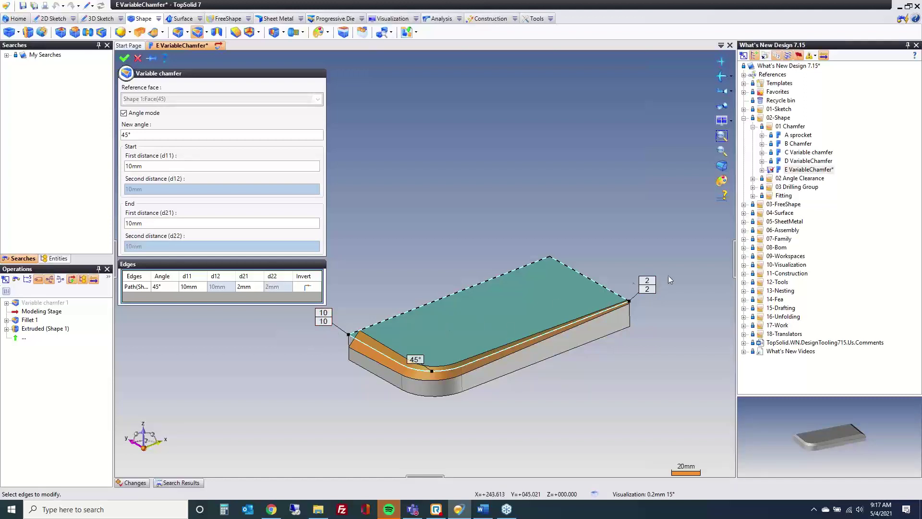
- Turn off angle mode and set the second distance at the chamfer's end to 10 mm
{"action": "left_click", "coordinate": [125, 113]}
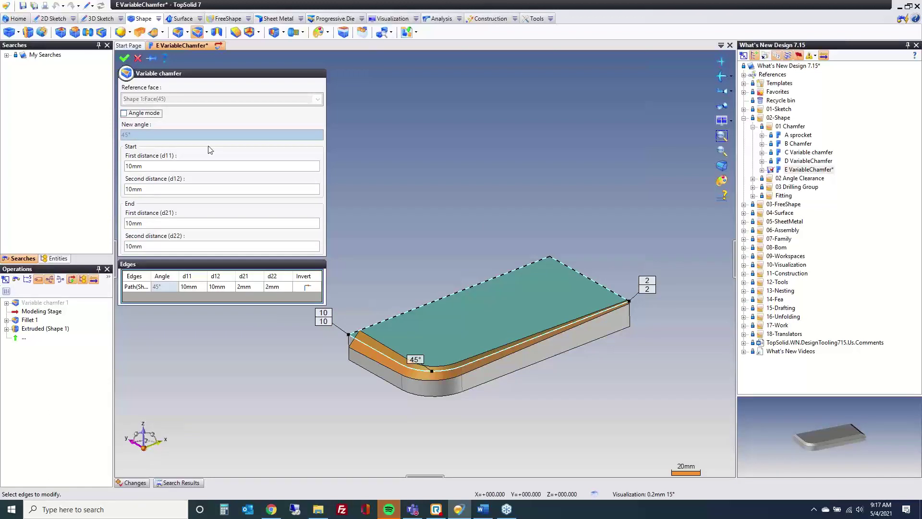
{"action": "left_click", "coordinate": [647, 290]}
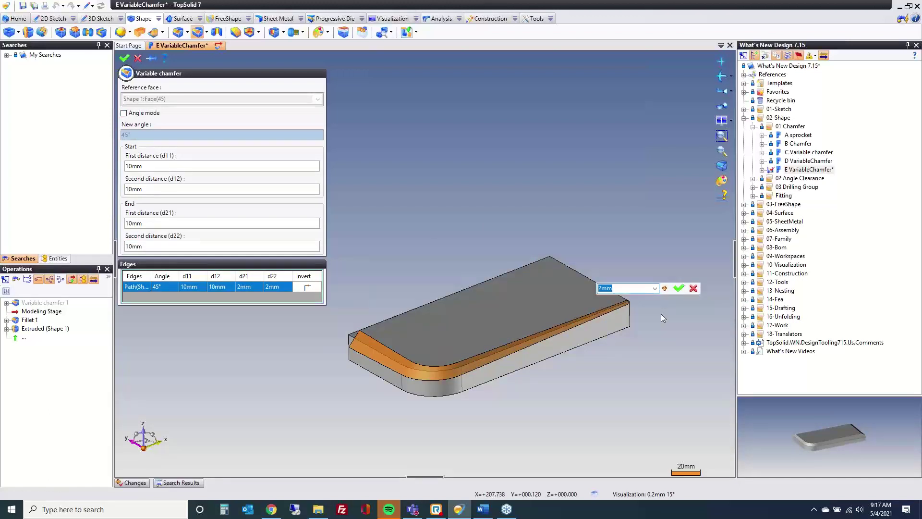
{"action": "type", "text": "10"}
{"action": "key", "text": "Return"}
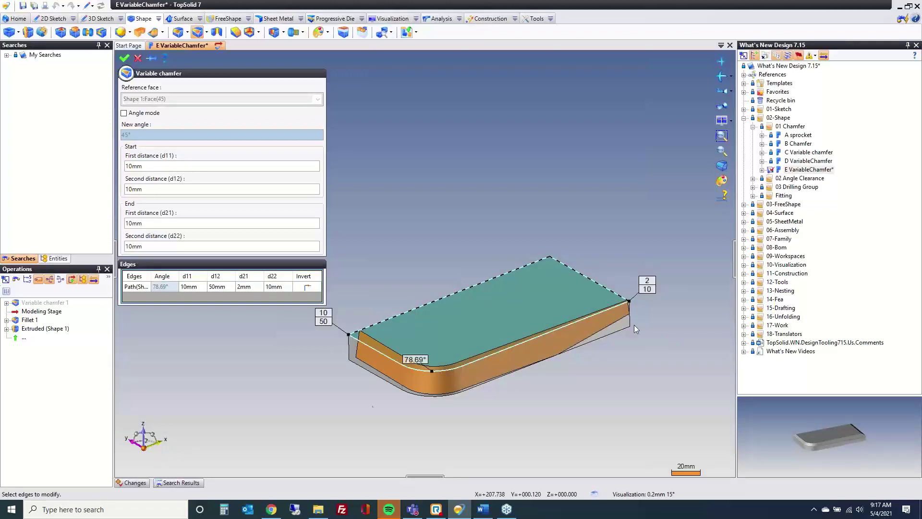
- Set the second distance at the chamfer's start to 2 mm
{"action": "left_click", "coordinate": [324, 322]}
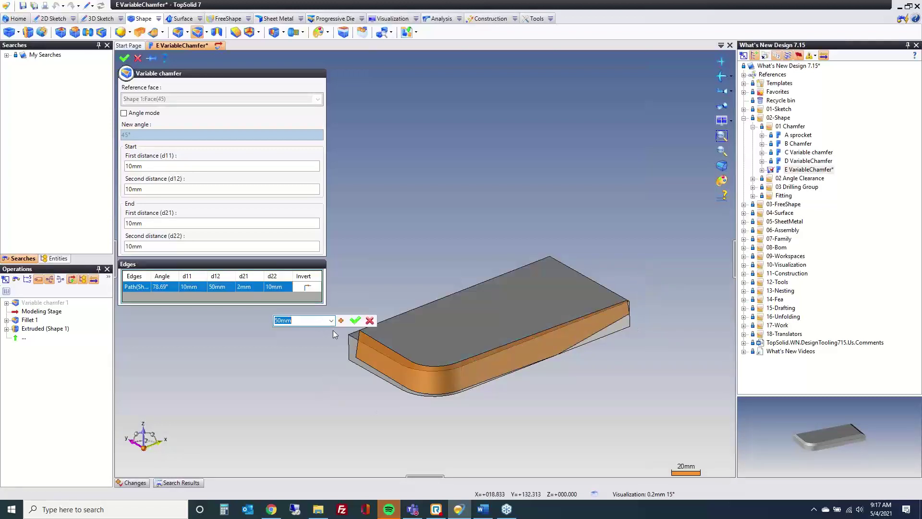
{"action": "type", "text": "2"}
{"action": "key", "text": "Return"}
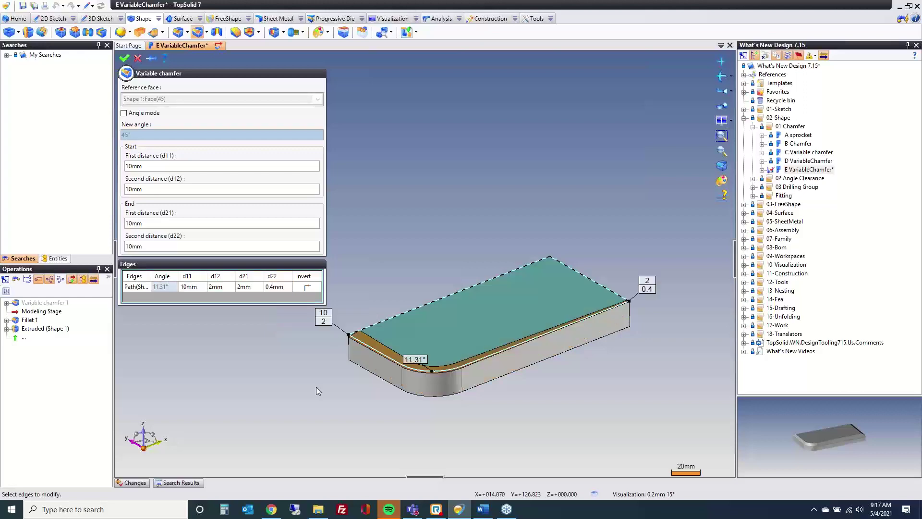
- Inspect the start corner of the chamfered edge path and apply the variable chamfer to the plate
{"action": "scroll", "coordinate": [587, 350], "scroll_direction": "up", "scroll_amount": 5}
{"action": "middle_click_drag", "start_coordinate": [590, 355], "coordinate": [465, 335]}
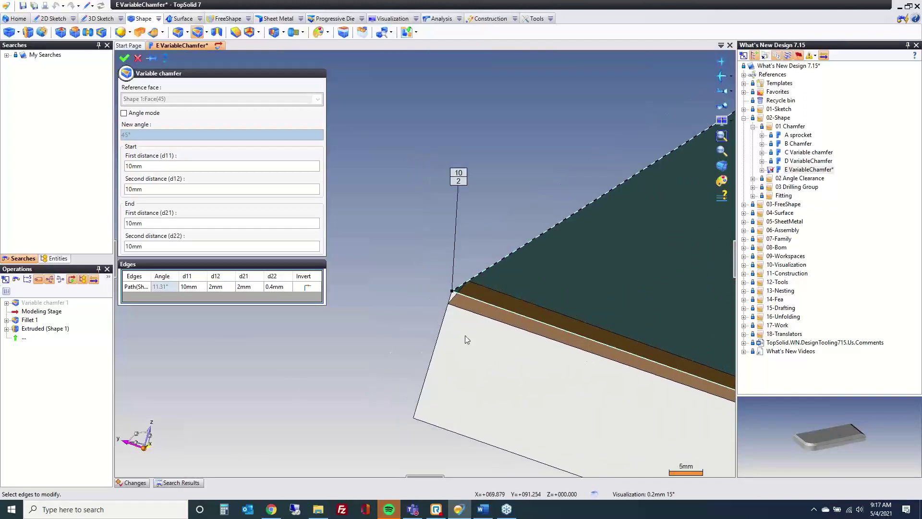
{"action": "scroll", "coordinate": [370, 301], "scroll_direction": "down", "scroll_amount": 2}
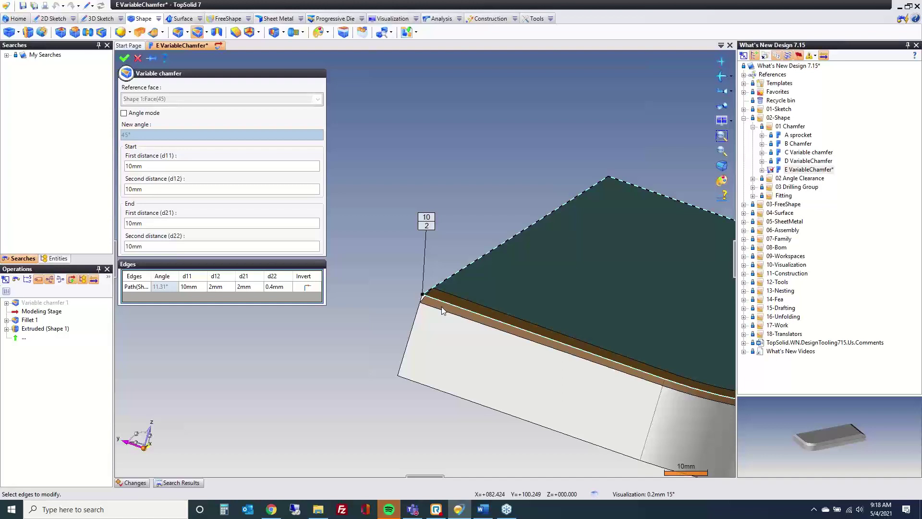
{"action": "left_click", "coordinate": [124, 58]}
{"action": "scroll", "coordinate": [306, 246], "scroll_direction": "down", "scroll_amount": 5}
{"action": "middle_click_drag", "start_coordinate": [412, 274], "coordinate": [378, 279]}
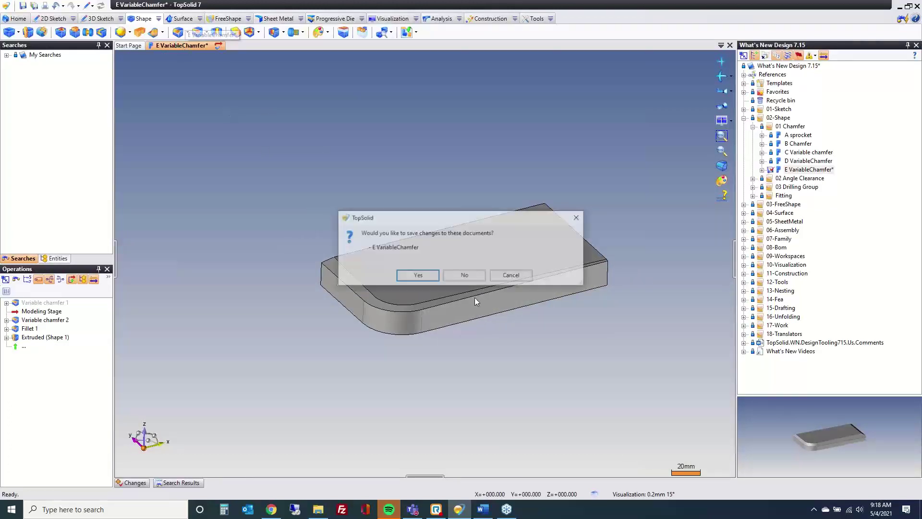
- Close the E VariableChamfer document without saving and open the 01 pole assembly from the 02 Angle Clearance folder
{"action": "middle_click", "coordinate": [179, 45]}
{"action": "left_click", "coordinate": [464, 275]}
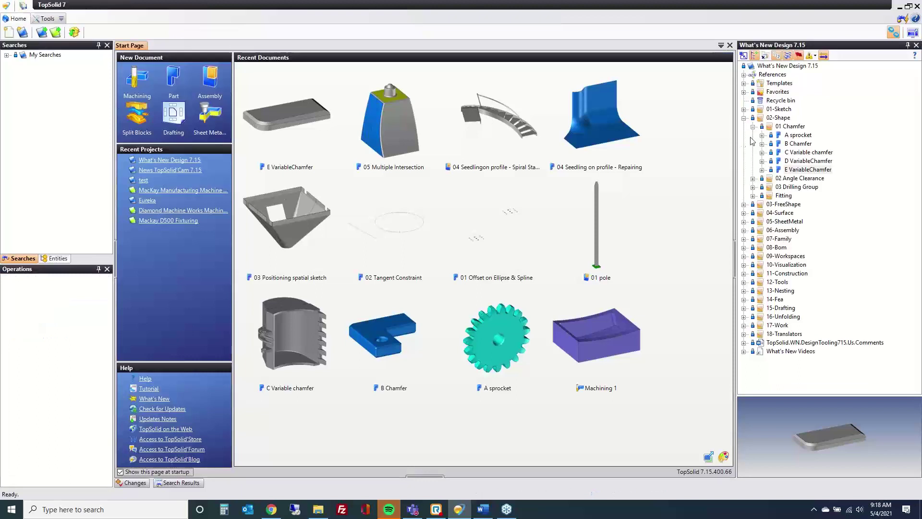
{"action": "left_click", "coordinate": [753, 126]}
{"action": "left_click", "coordinate": [753, 135]}
{"action": "left_click", "coordinate": [763, 144]}
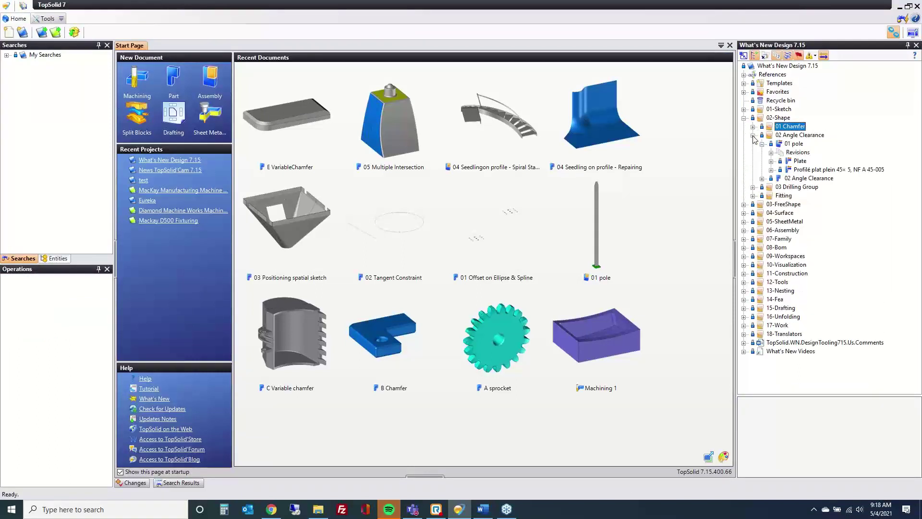
{"action": "left_click", "coordinate": [762, 143]}
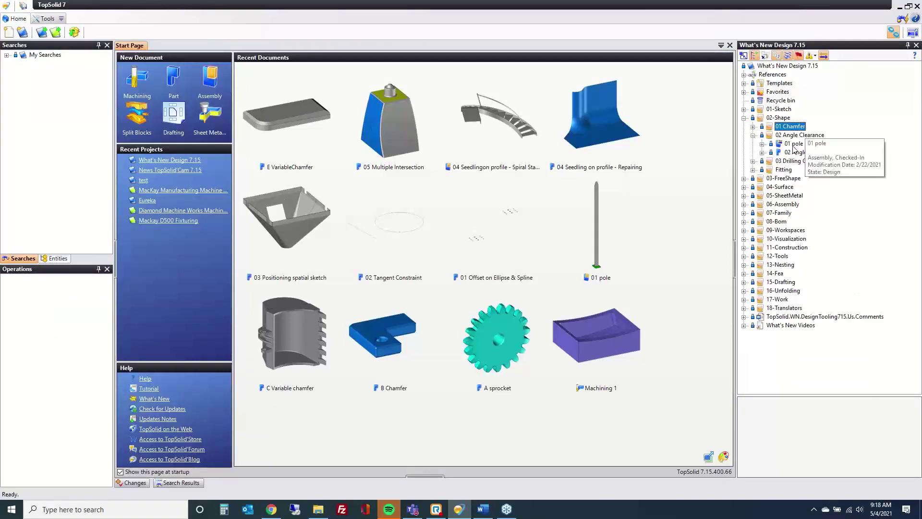
{"action": "double_click", "coordinate": [793, 143]}
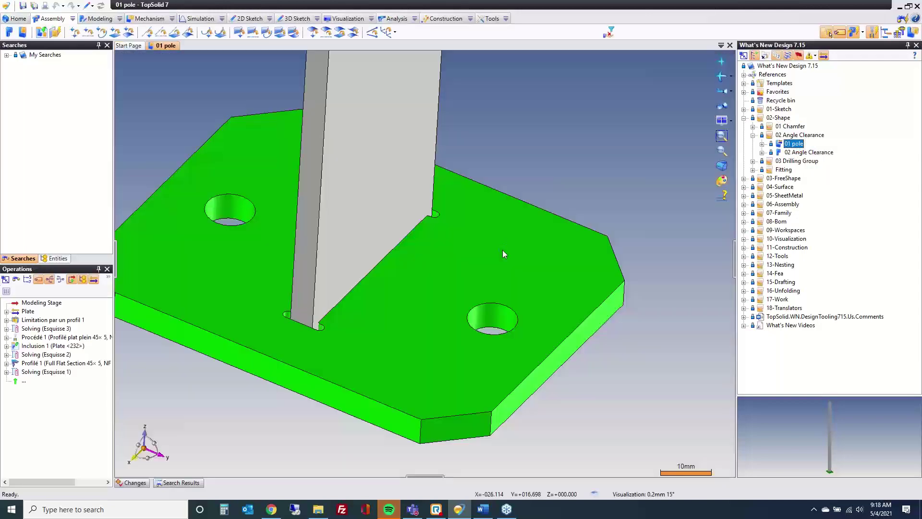
- Edit the pole's green base plate in place and delete its Angles Clearance 1 operation
{"action": "scroll", "coordinate": [470, 296], "scroll_direction": "down", "scroll_amount": 5}
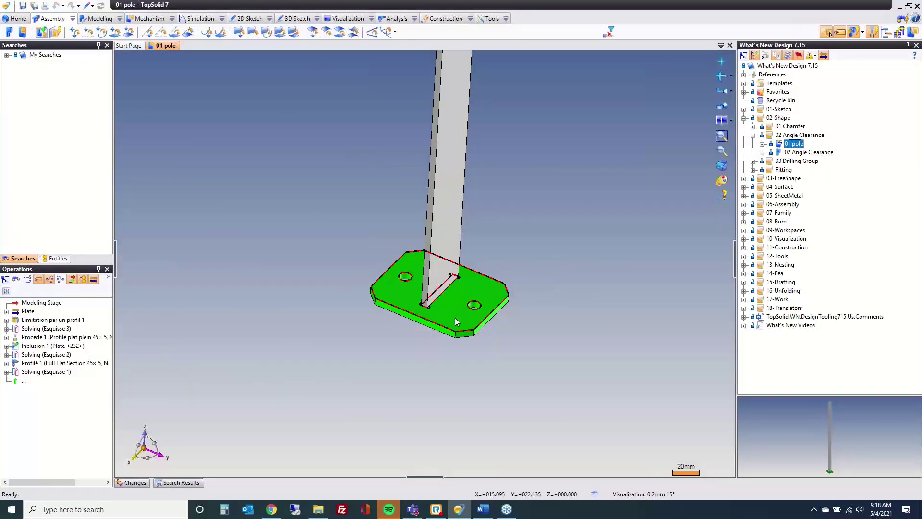
{"action": "scroll", "coordinate": [443, 310], "scroll_direction": "down", "scroll_amount": 6}
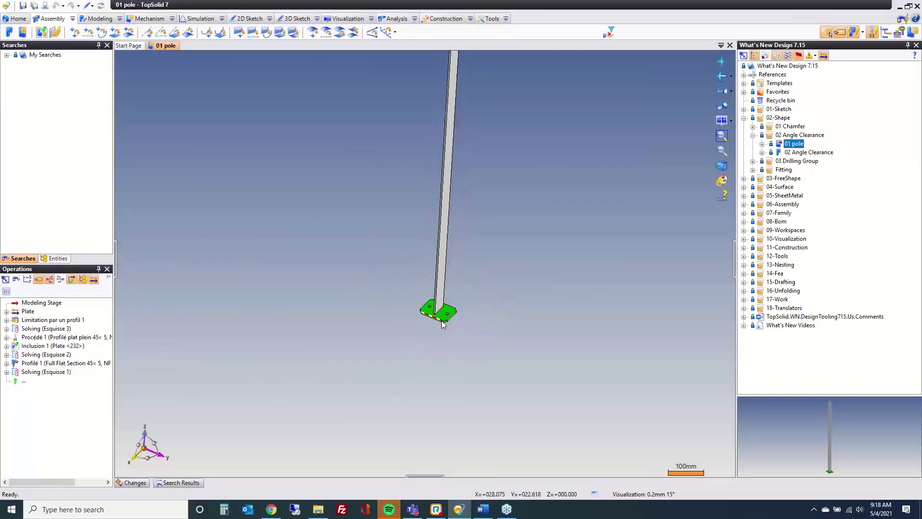
{"action": "scroll", "coordinate": [441, 321], "scroll_direction": "up", "scroll_amount": 3}
{"action": "scroll", "coordinate": [442, 321], "scroll_direction": "up", "scroll_amount": 10}
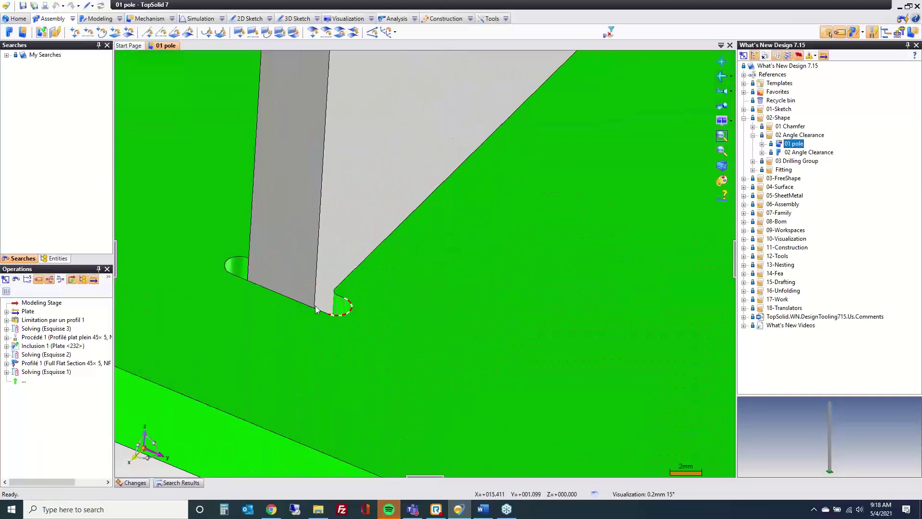
{"action": "double_click", "coordinate": [508, 306]}
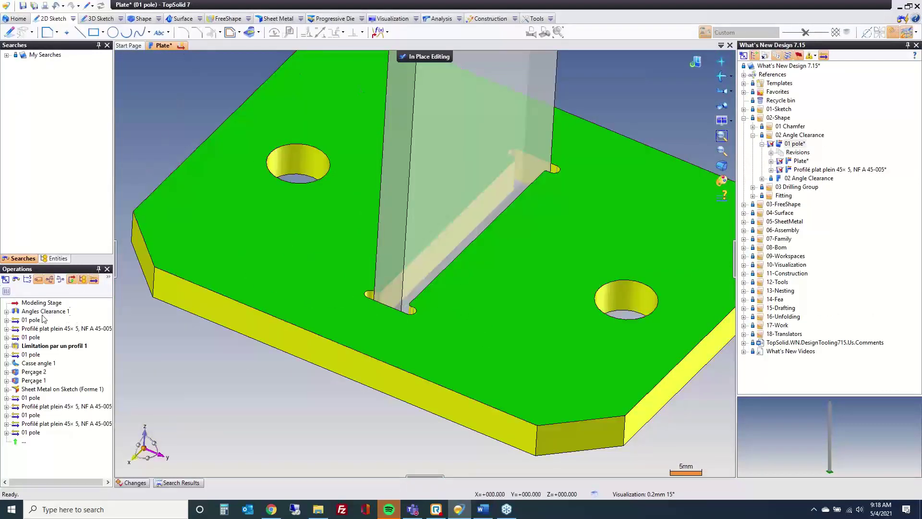
{"action": "left_click", "coordinate": [45, 311]}
{"action": "key", "text": "Delete"}
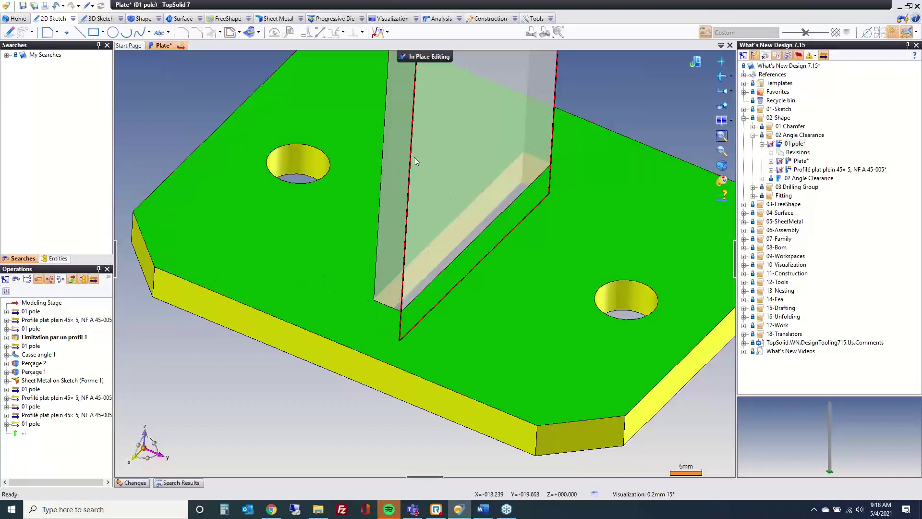
- Hide the surrounding pole and start an Angles Clearance of 1 mm radius on the two corner edges at the slot's far end
{"action": "left_click", "coordinate": [696, 62]}
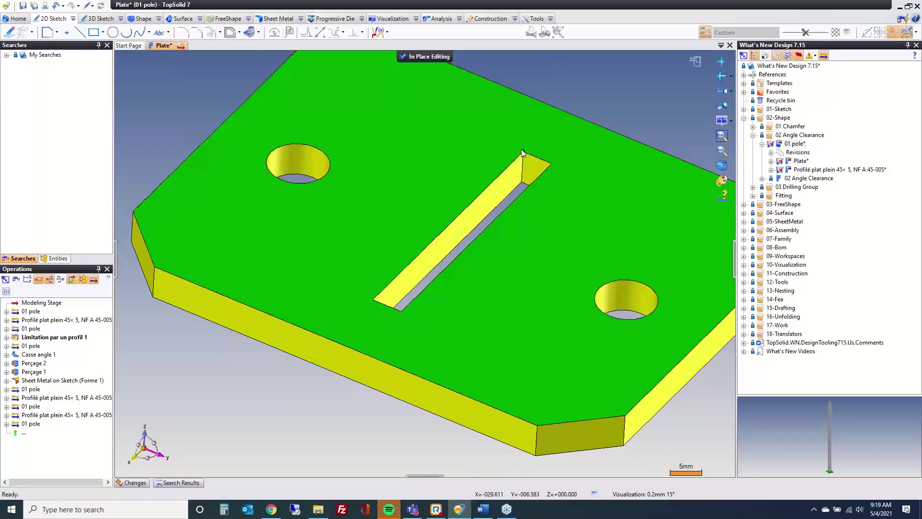
{"action": "left_click", "coordinate": [143, 18]}
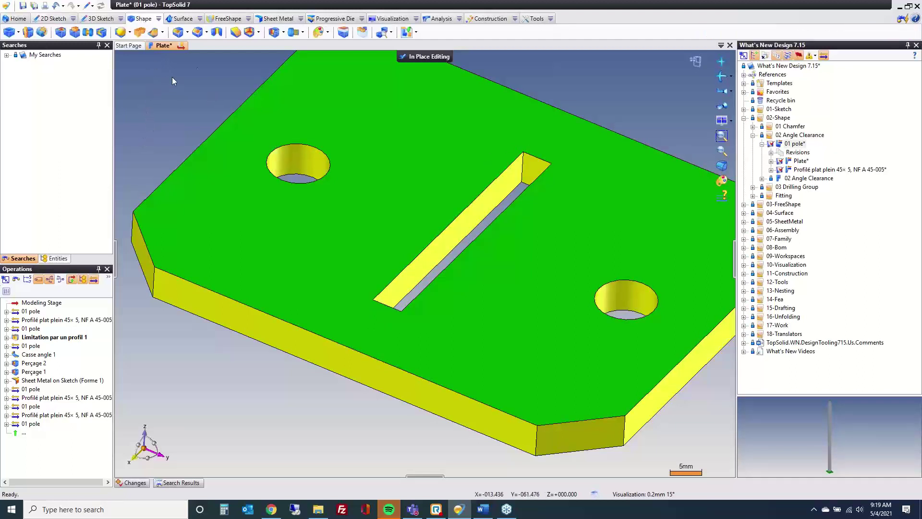
{"action": "left_click", "coordinate": [218, 34]}
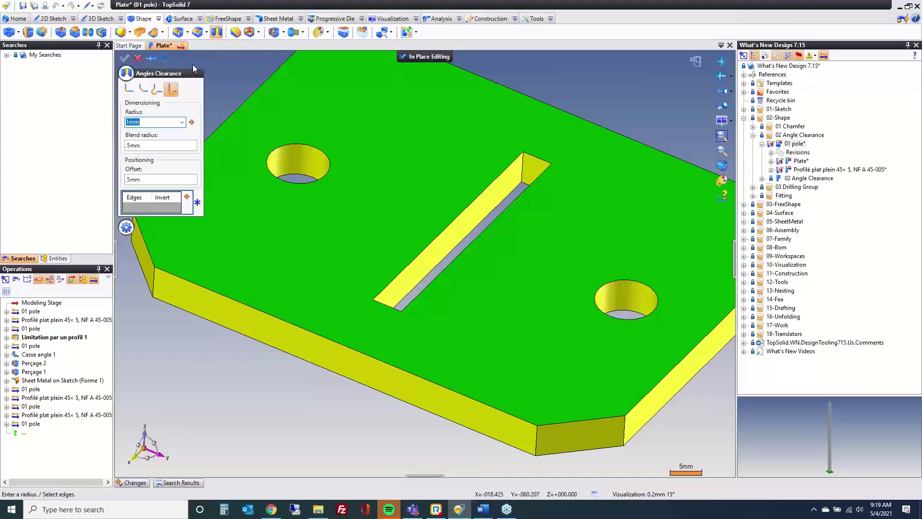
{"action": "left_click", "coordinate": [523, 171]}
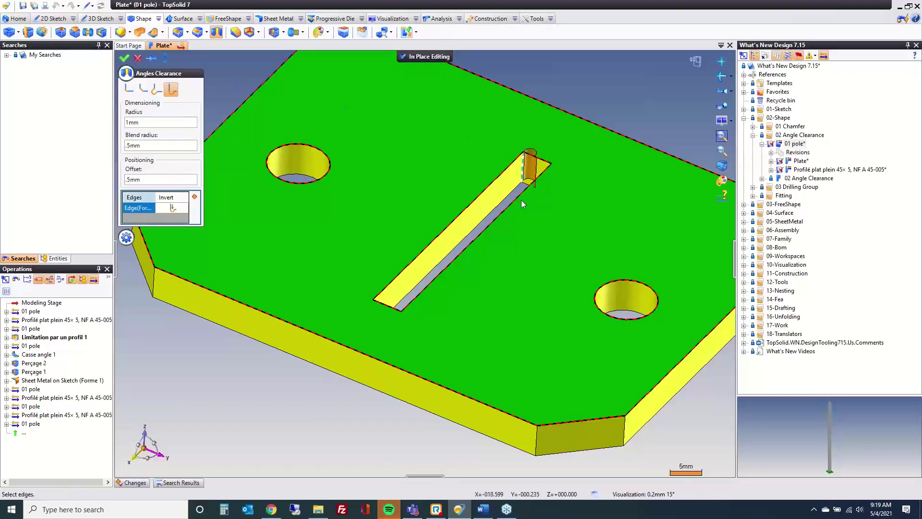
{"action": "left_click", "coordinate": [551, 176]}
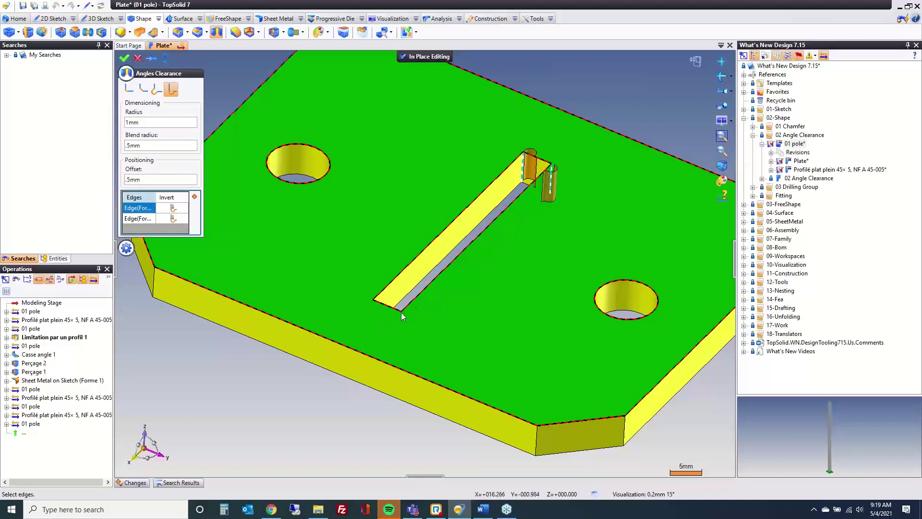
{"action": "scroll", "coordinate": [527, 145], "scroll_direction": "up", "scroll_amount": 5}
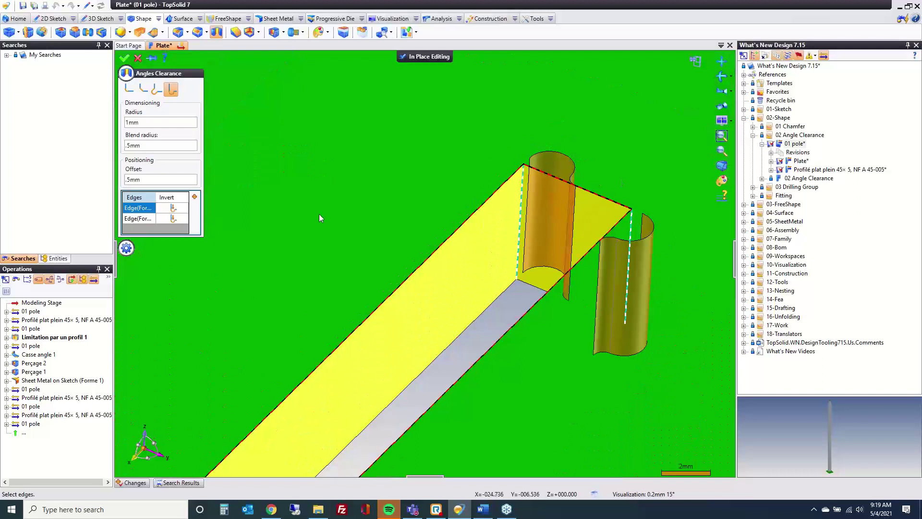
- Invert the clearance direction of the first corner edge and preview the Symmetrical type before restoring the original clearance type
{"action": "left_click", "coordinate": [174, 209]}
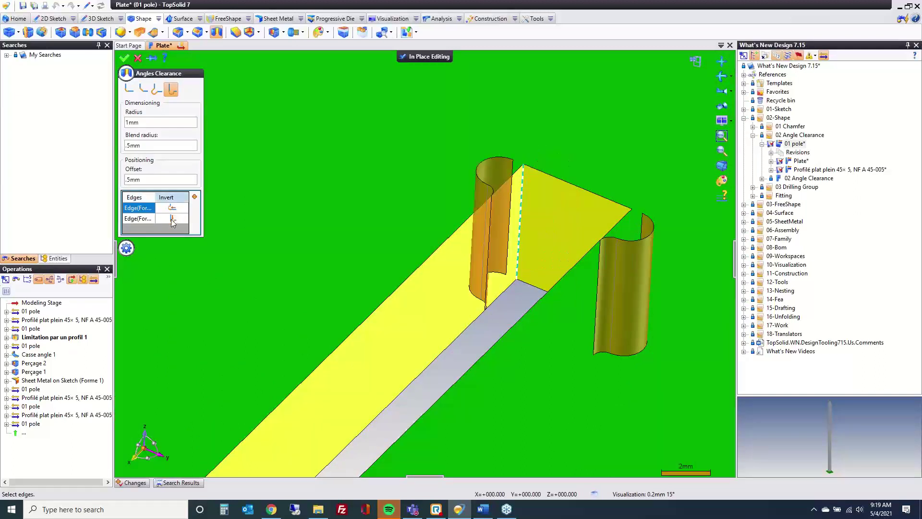
{"action": "left_click", "coordinate": [172, 220]}
{"action": "left_click", "coordinate": [173, 209]}
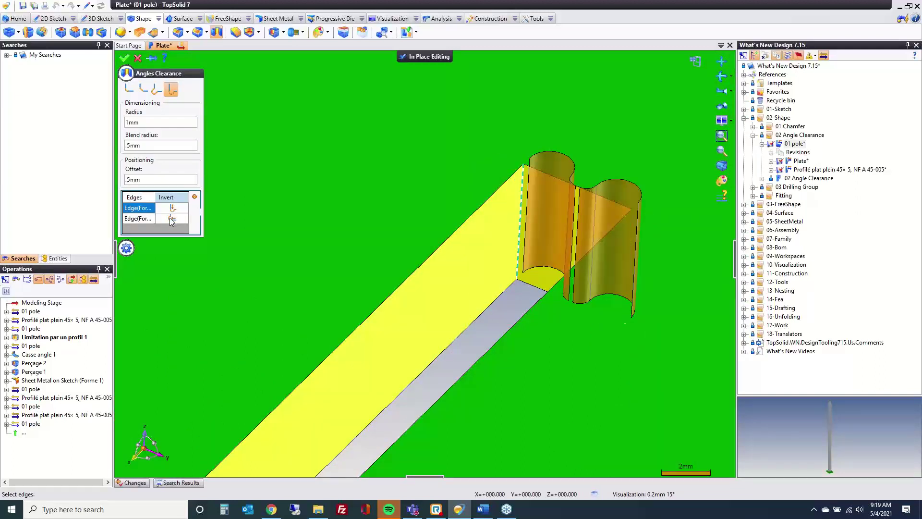
{"action": "left_click", "coordinate": [172, 220]}
{"action": "left_click", "coordinate": [173, 210]}
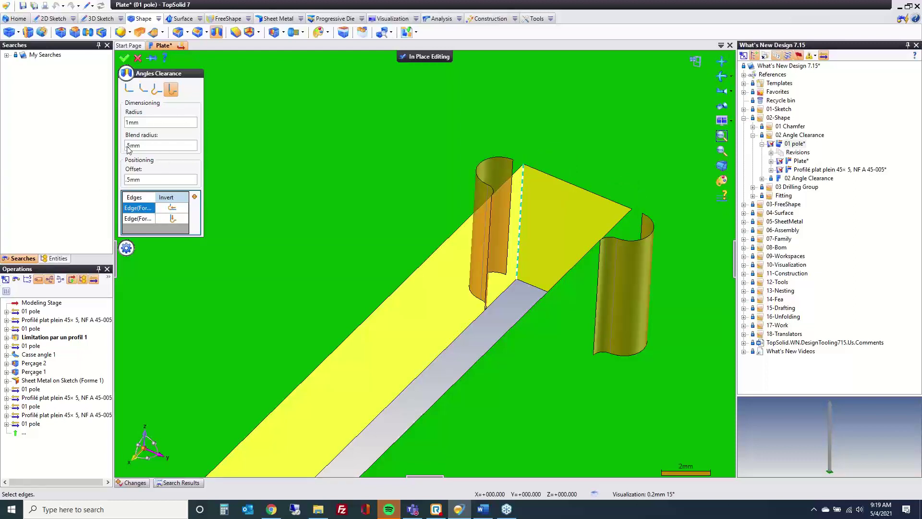
{"action": "left_click", "coordinate": [156, 90]}
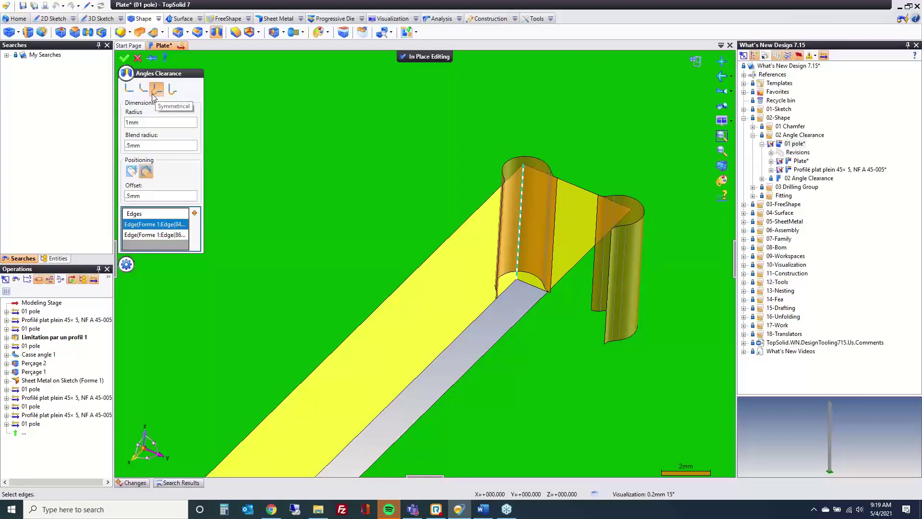
{"action": "left_click", "coordinate": [172, 89]}
- Add the two corner edges at the slot's near end, invert the last one's direction, and apply the angle clearance
{"action": "scroll", "coordinate": [529, 126], "scroll_direction": "down", "scroll_amount": 5}
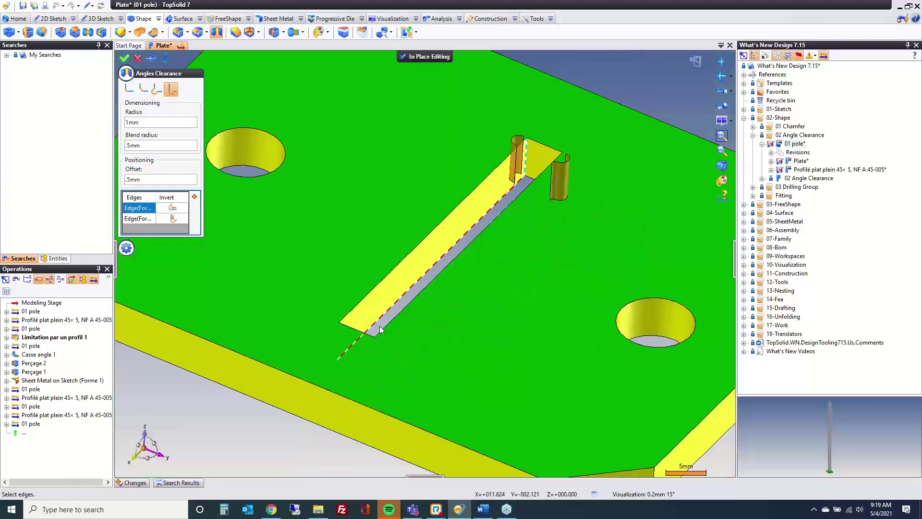
{"action": "left_click", "coordinate": [338, 335]}
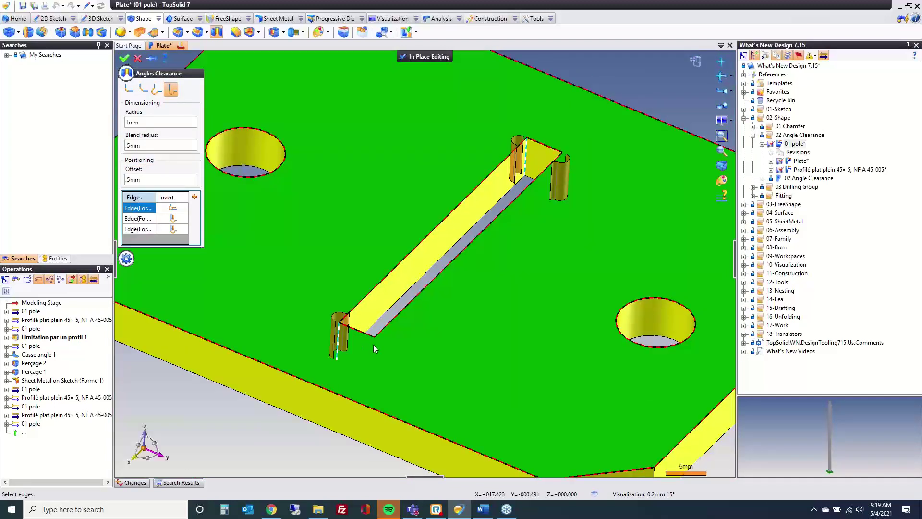
{"action": "left_click", "coordinate": [374, 358]}
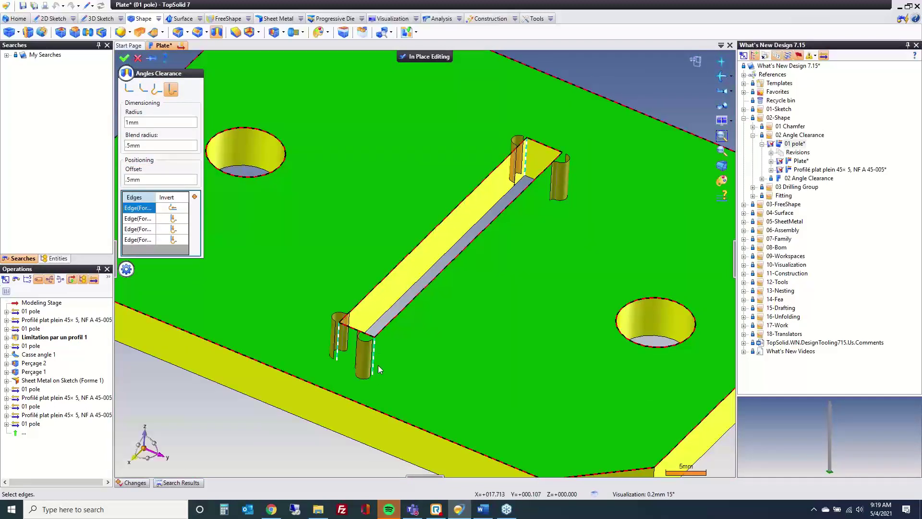
{"action": "left_click", "coordinate": [173, 240]}
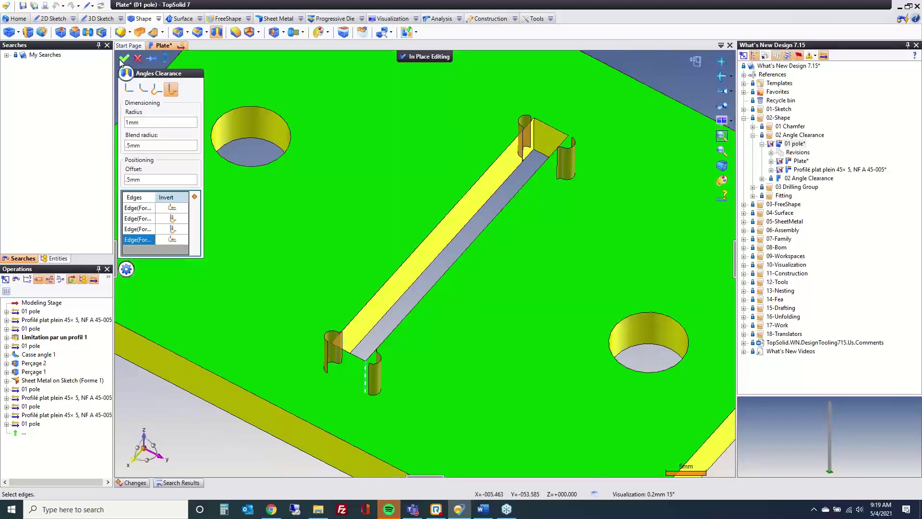
{"action": "left_click", "coordinate": [124, 59]}
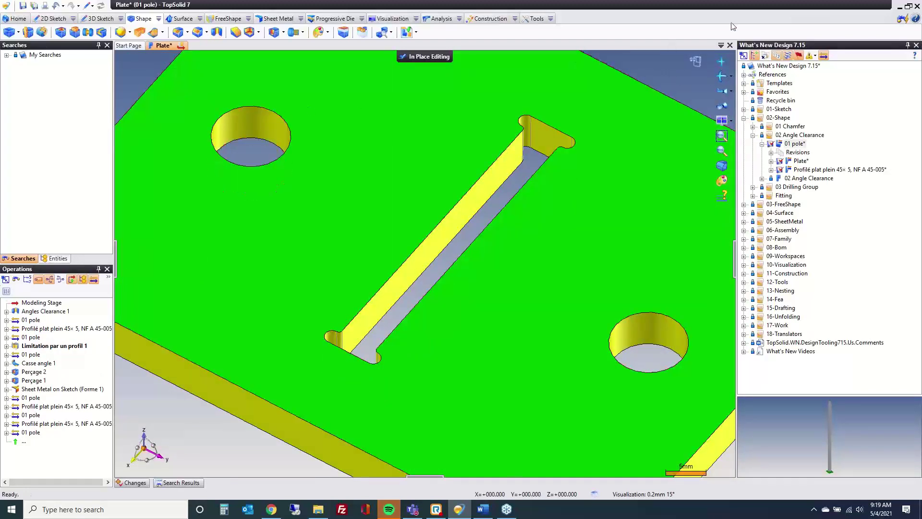
- Show the pole around the plate again and finish the in-place editing to return to the assembly
{"action": "left_click", "coordinate": [696, 61]}
{"action": "left_click", "coordinate": [724, 92]}
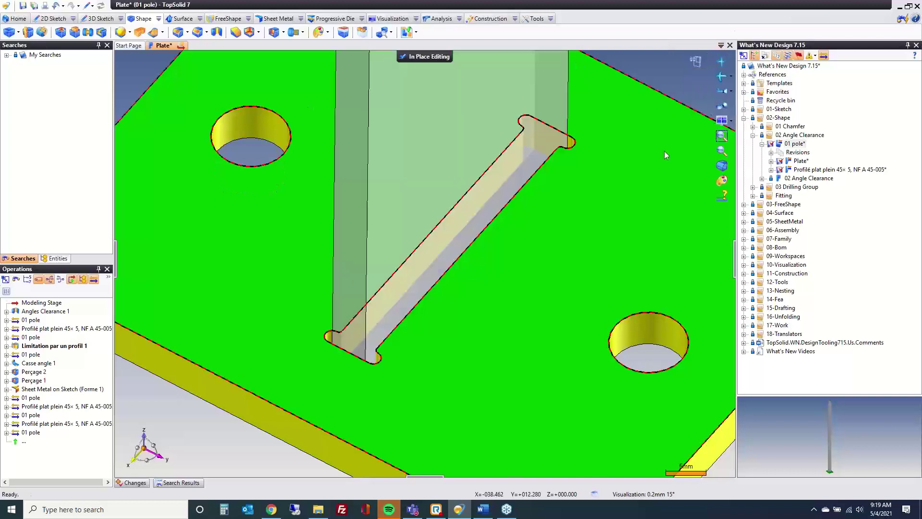
{"action": "scroll", "coordinate": [365, 357], "scroll_direction": "up", "scroll_amount": 3}
{"action": "middle_click_drag", "start_coordinate": [365, 358], "coordinate": [428, 183]}
{"action": "left_click", "coordinate": [428, 58]}
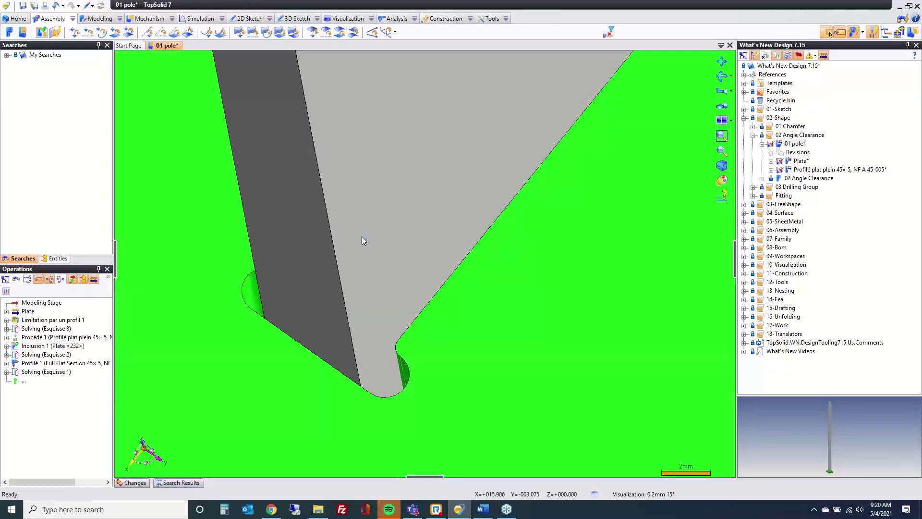
{"action": "left_click", "coordinate": [367, 115]}
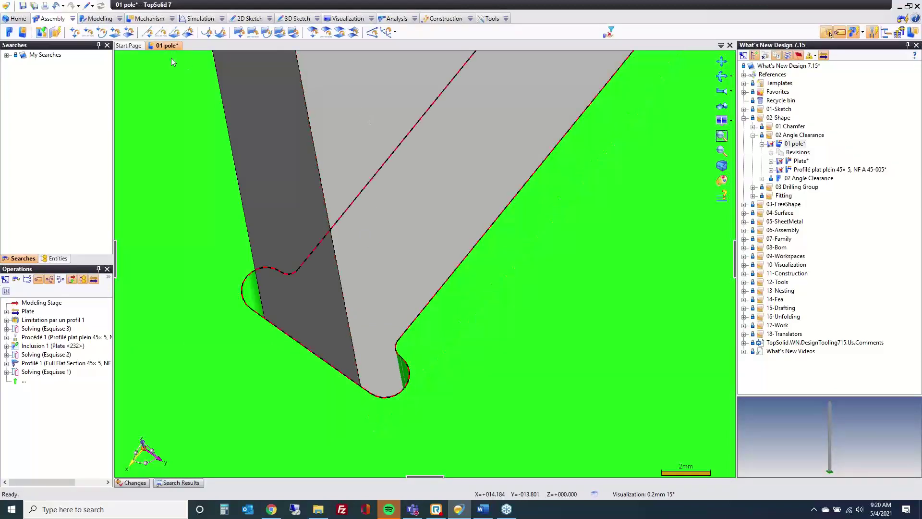
- Close the 01 pole assembly without saving and open 02 CNCAssembly from the 03 Drilling Group folder
{"action": "middle_click", "coordinate": [169, 46]}
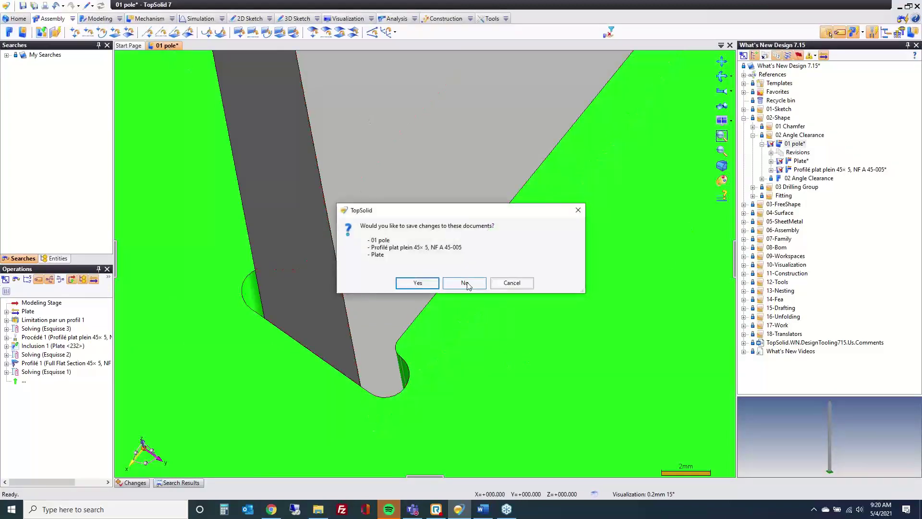
{"action": "left_click", "coordinate": [465, 283]}
{"action": "left_click", "coordinate": [754, 136]}
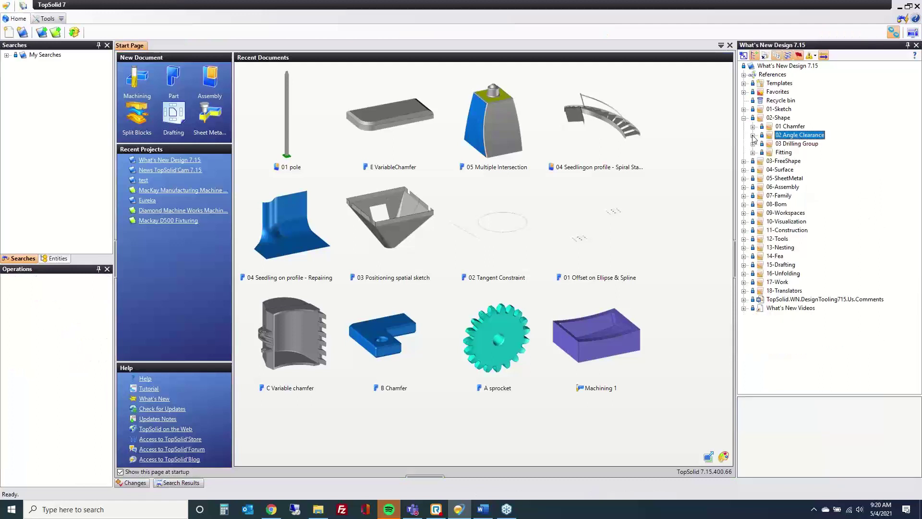
{"action": "left_click", "coordinate": [753, 144]}
{"action": "left_click", "coordinate": [796, 162]}
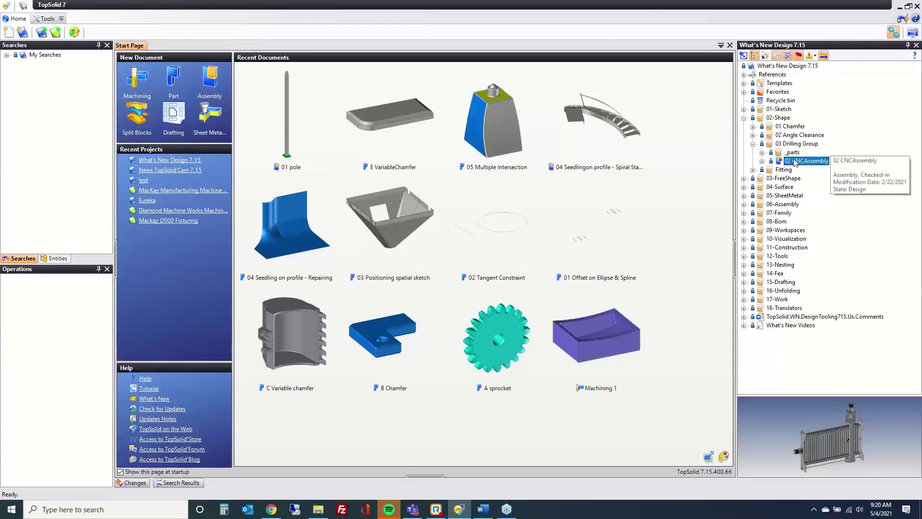
{"action": "double_click", "coordinate": [796, 161]}
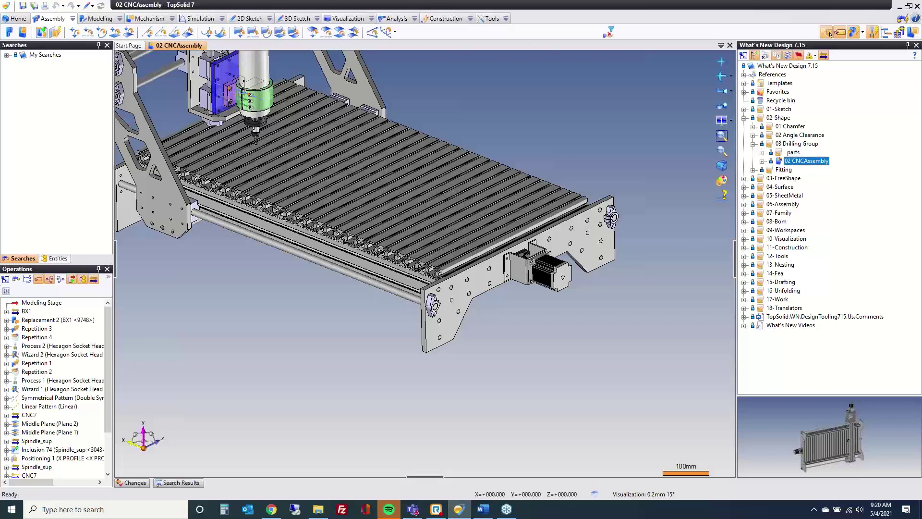
- Edit the BX1 end plate in place and examine the Drilling Group 1 definition with its sketch, direction and shape to drill
{"action": "left_click", "coordinate": [38, 329]}
{"action": "left_click", "coordinate": [53, 320]}
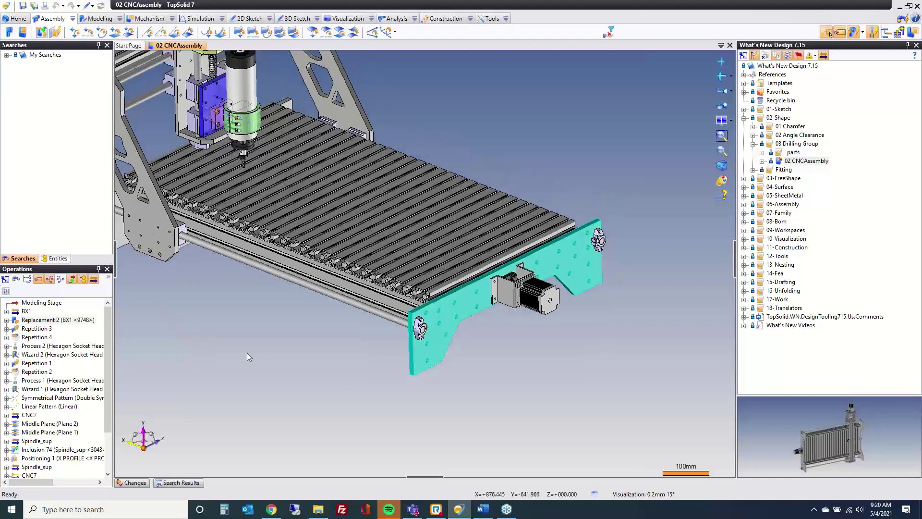
{"action": "left_click", "coordinate": [454, 343]}
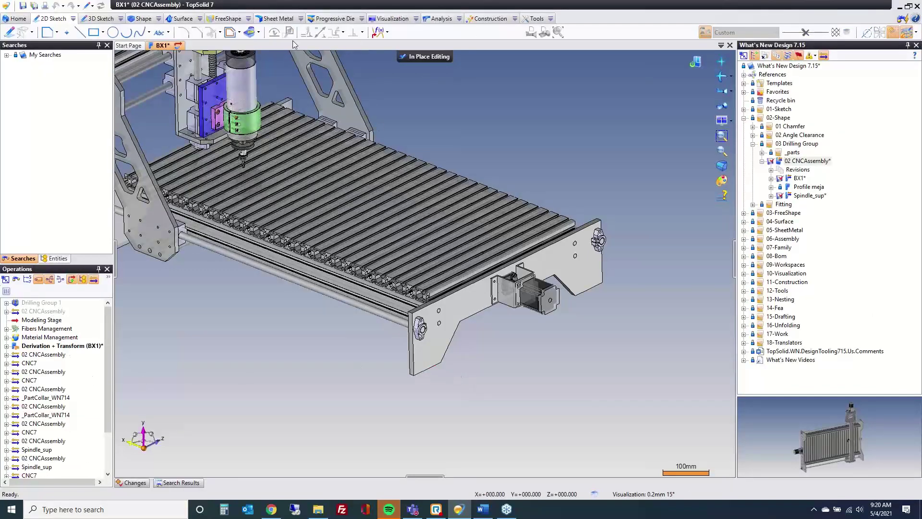
{"action": "left_click", "coordinate": [49, 304]}
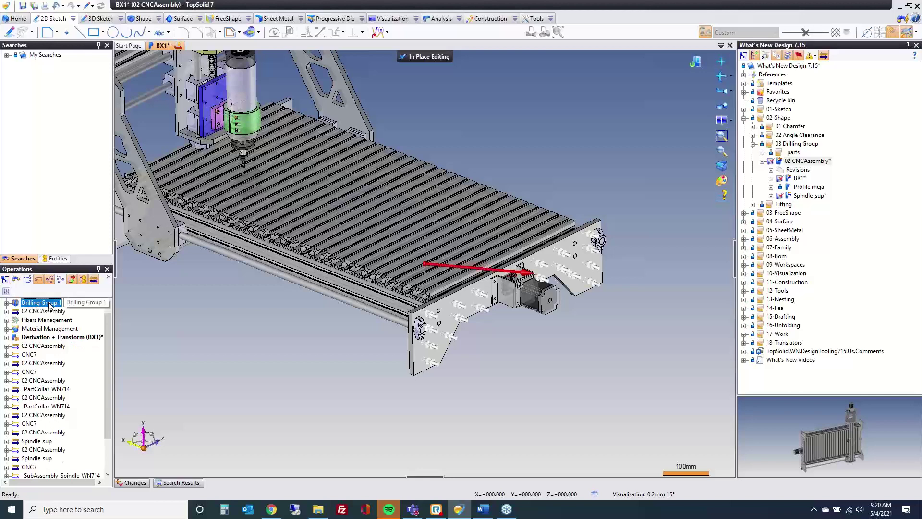
{"action": "double_click", "coordinate": [50, 306]}
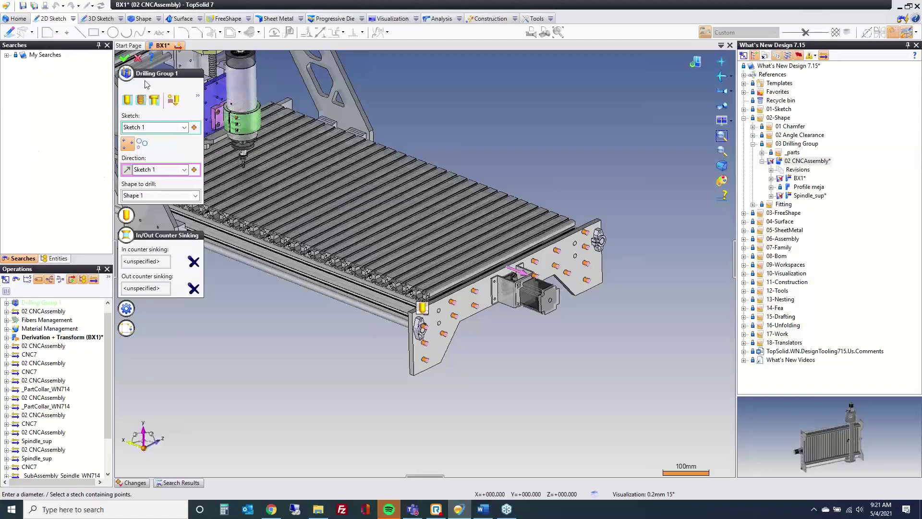
{"action": "left_click", "coordinate": [124, 59]}
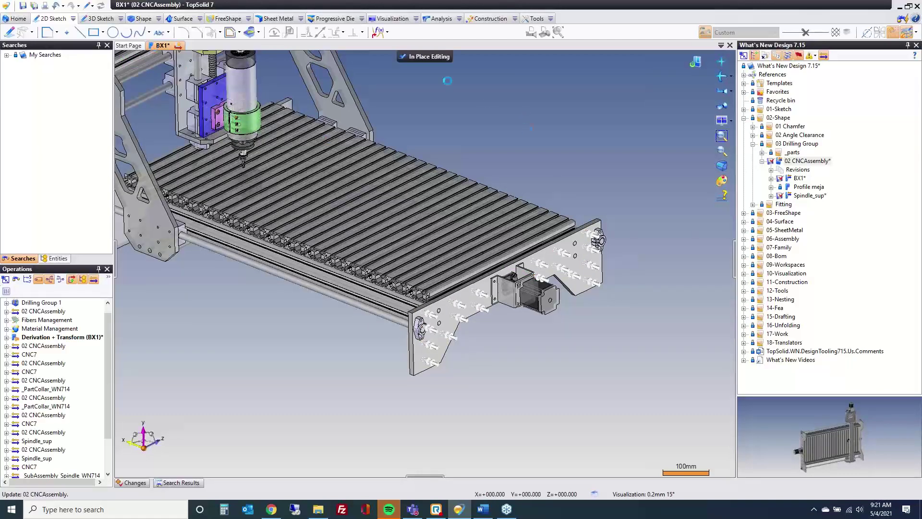
- Close the CNC assembly documents without saving and open ImportedPart from the Fitting folder under 02-Shape
{"action": "key", "text": "ctrl+F4"}
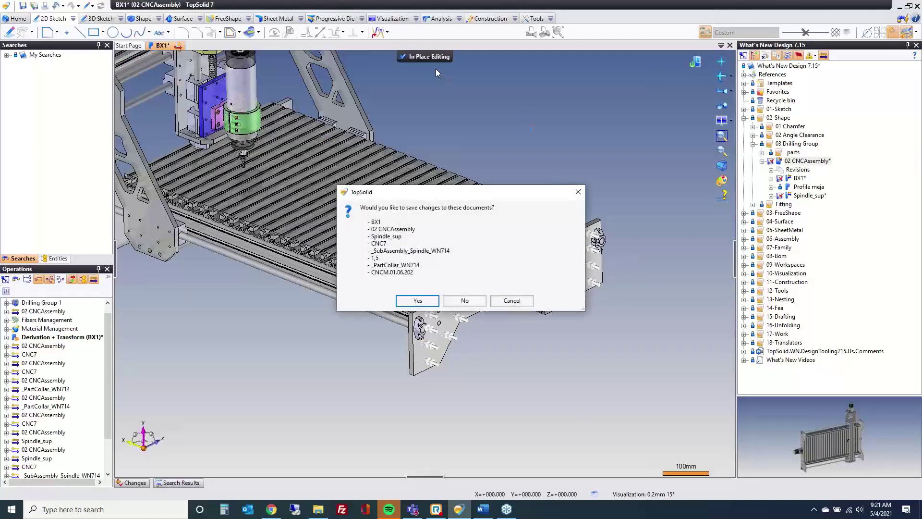
{"action": "left_click", "coordinate": [464, 300]}
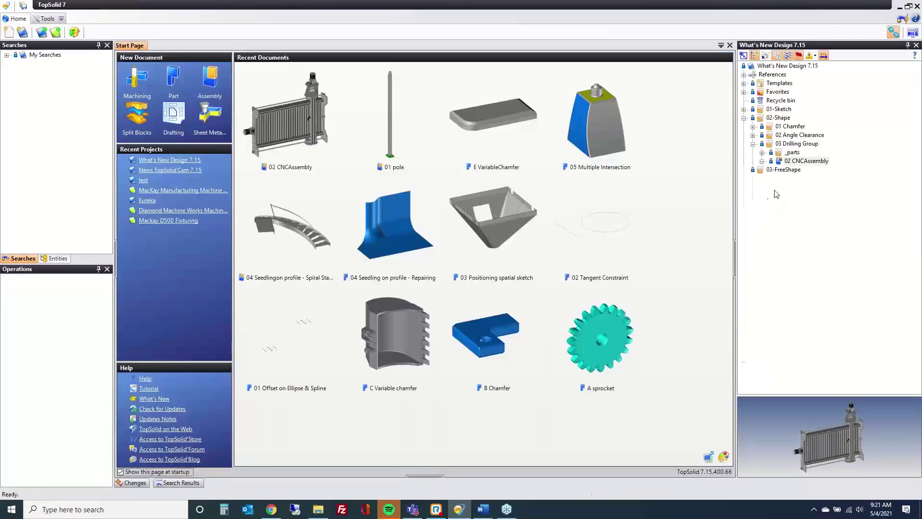
{"action": "left_click", "coordinate": [763, 162]}
{"action": "left_click", "coordinate": [753, 143]}
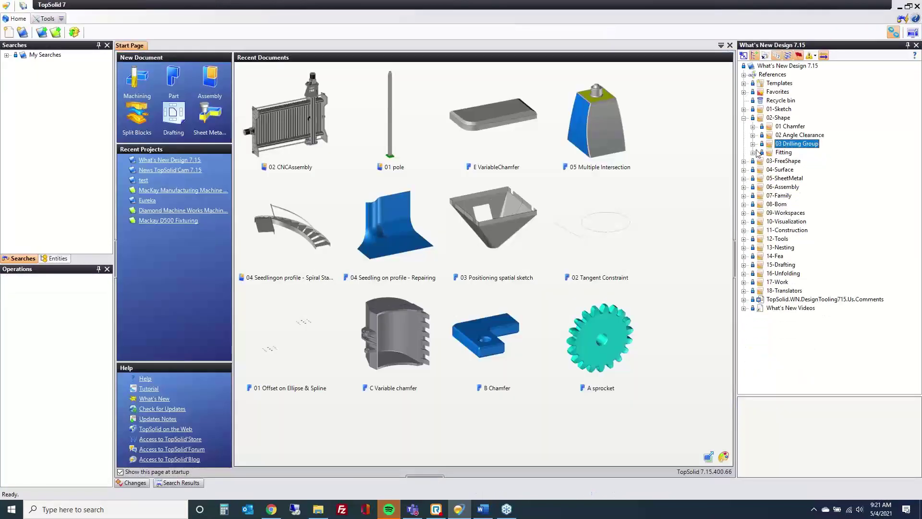
{"action": "left_click", "coordinate": [753, 153]}
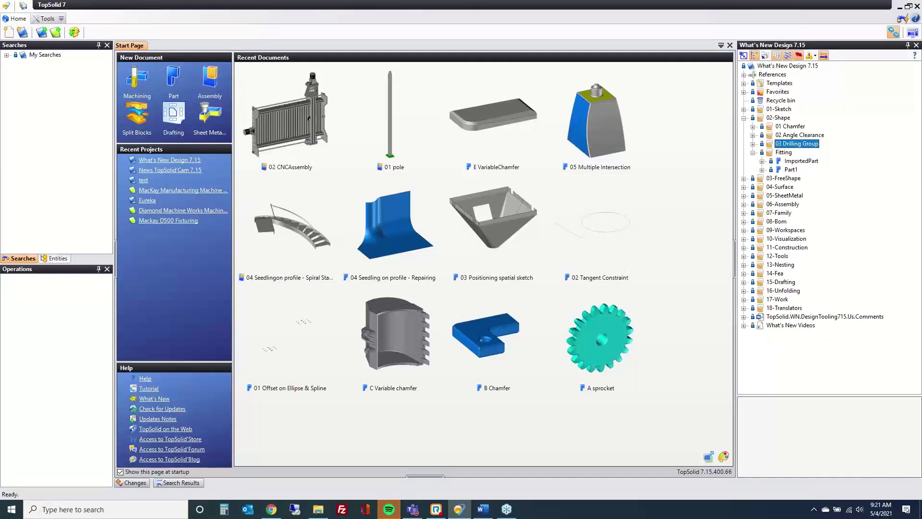
{"action": "left_click", "coordinate": [790, 170]}
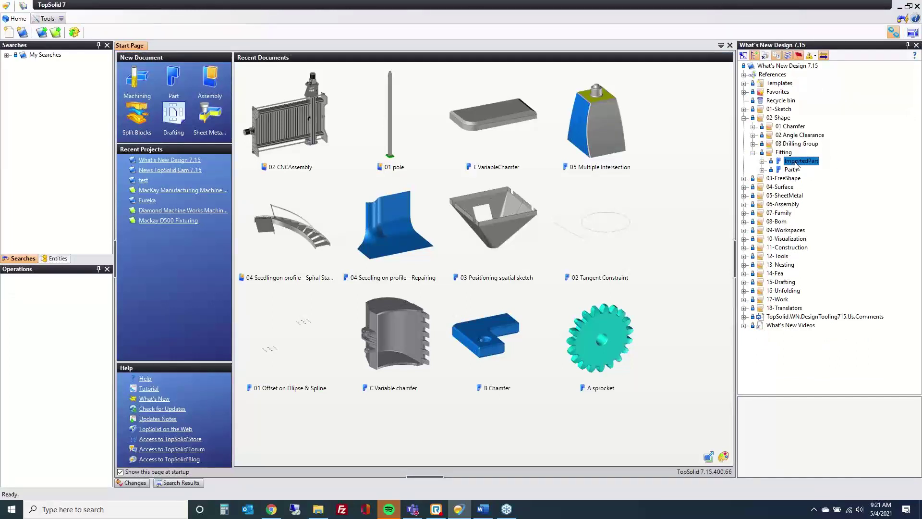
{"action": "left_click", "coordinate": [791, 162]}
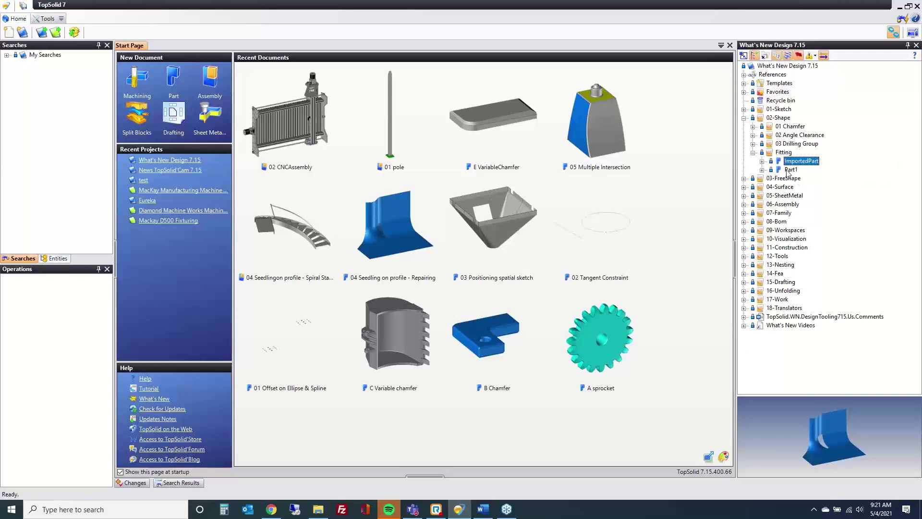
{"action": "left_click", "coordinate": [789, 171]}
{"action": "double_click", "coordinate": [791, 162]}
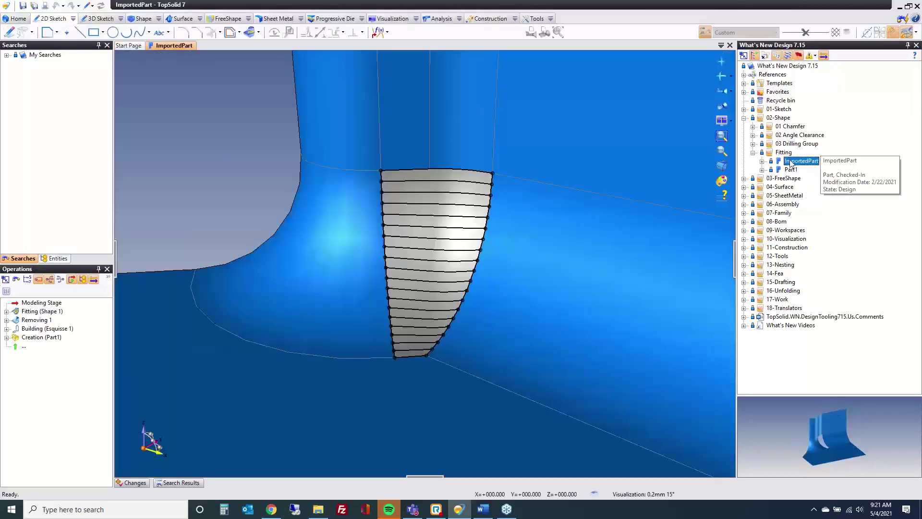
- Delete the existing Fitting (Shape 1) and Removing 1 operations from the imported part
{"action": "middle_click_drag", "start_coordinate": [503, 186], "coordinate": [263, 199]}
{"action": "left_click", "coordinate": [41, 311]}
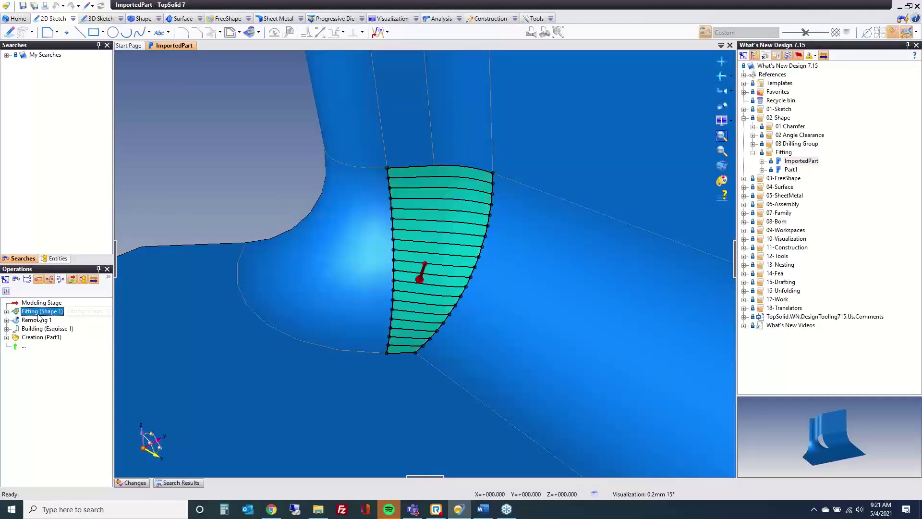
{"action": "key", "text": "Delete"}
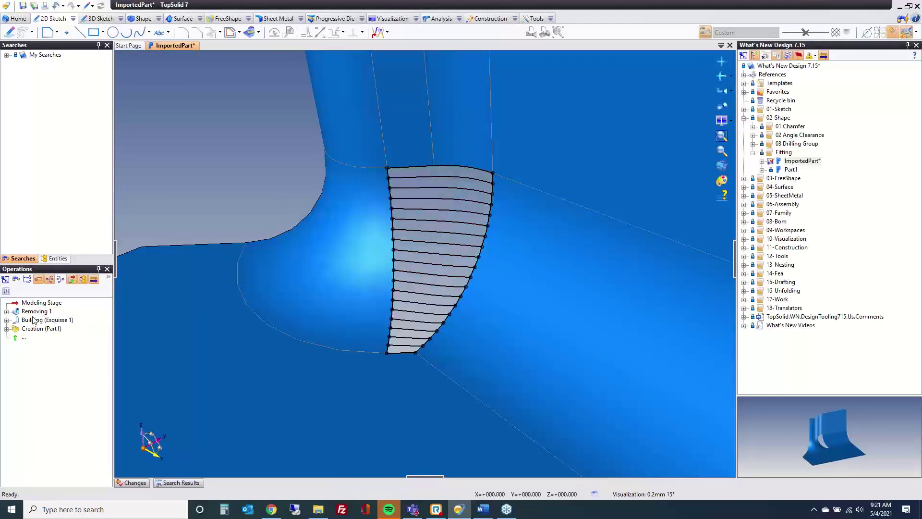
{"action": "left_click", "coordinate": [35, 312]}
{"action": "key", "text": "Delete"}
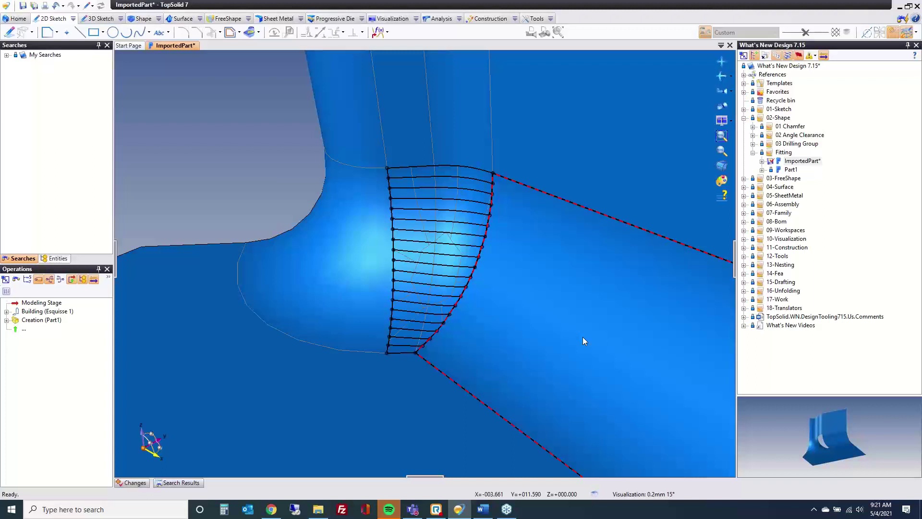
- Hide the sketches to examine the small faces in the part's blend corner, and show the sketches again
{"action": "left_click", "coordinate": [60, 260]}
{"action": "left_click", "coordinate": [5, 148]}
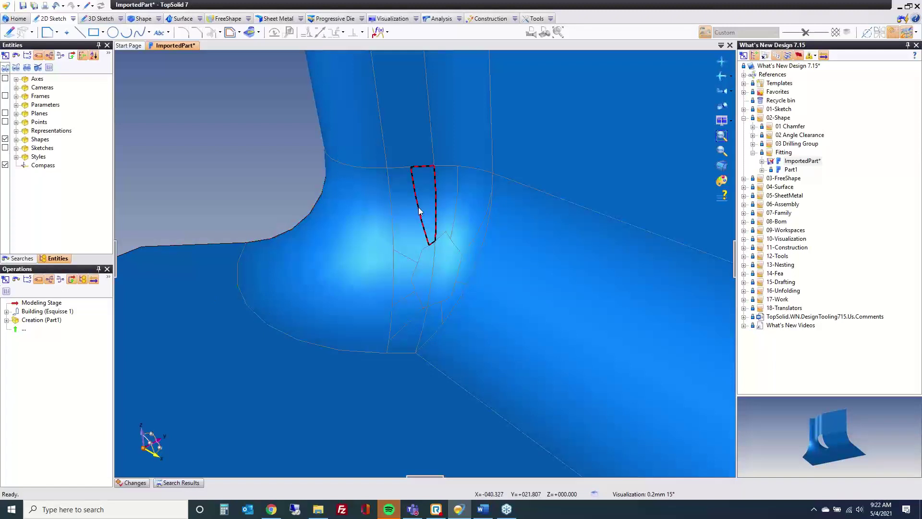
{"action": "mouse_move", "coordinate": [434, 295]}
{"action": "middle_mouse_down"}
{"action": "mouse_move", "coordinate": [488, 311]}
{"action": "mouse_move", "coordinate": [450, 318]}
{"action": "mouse_move", "coordinate": [434, 344]}
{"action": "mouse_move", "coordinate": [461, 305]}
{"action": "mouse_move", "coordinate": [455, 276]}
{"action": "mouse_move", "coordinate": [446, 296]}
{"action": "middle_mouse_up"}
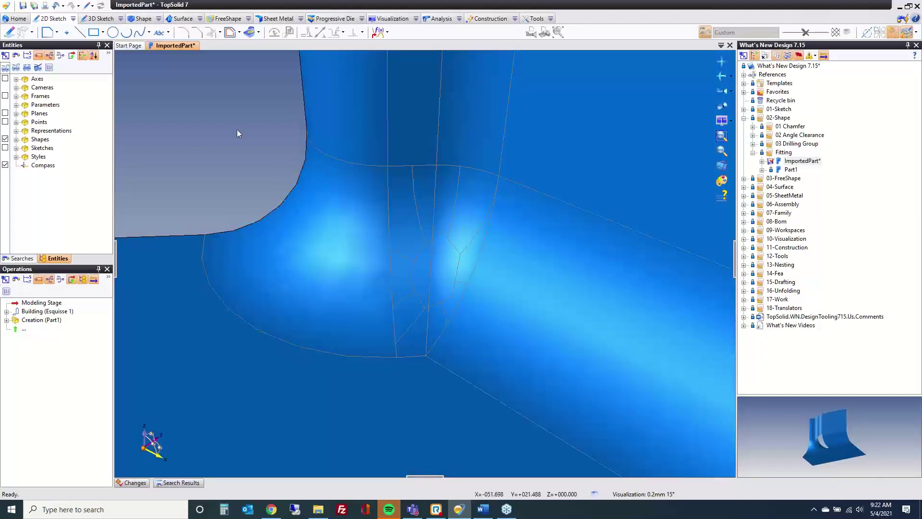
{"action": "left_click", "coordinate": [5, 148]}
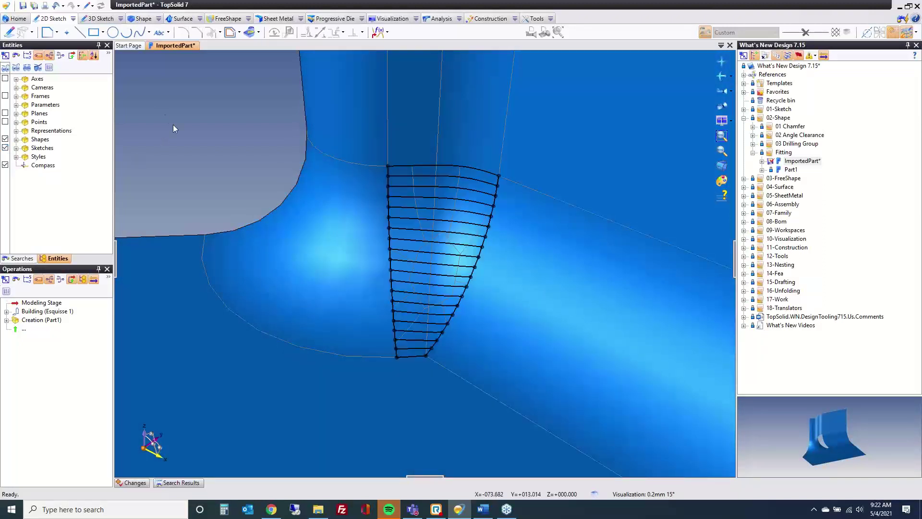
- Create a Fitting surface through the Multiple Intersection 1 profiles with Closed turned off, previewing it before applying
{"action": "left_click", "coordinate": [172, 21]}
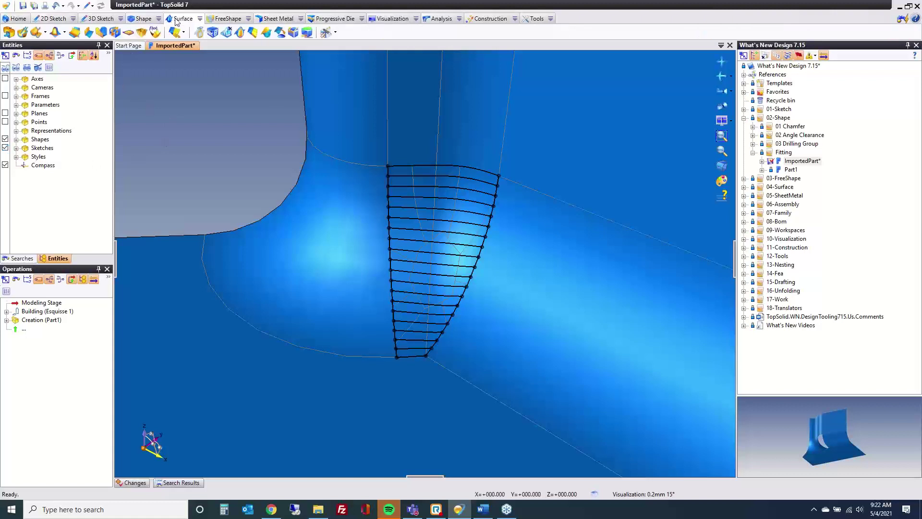
{"action": "left_click", "coordinate": [65, 32]}
{"action": "left_click", "coordinate": [44, 33]}
{"action": "left_click", "coordinate": [51, 62]}
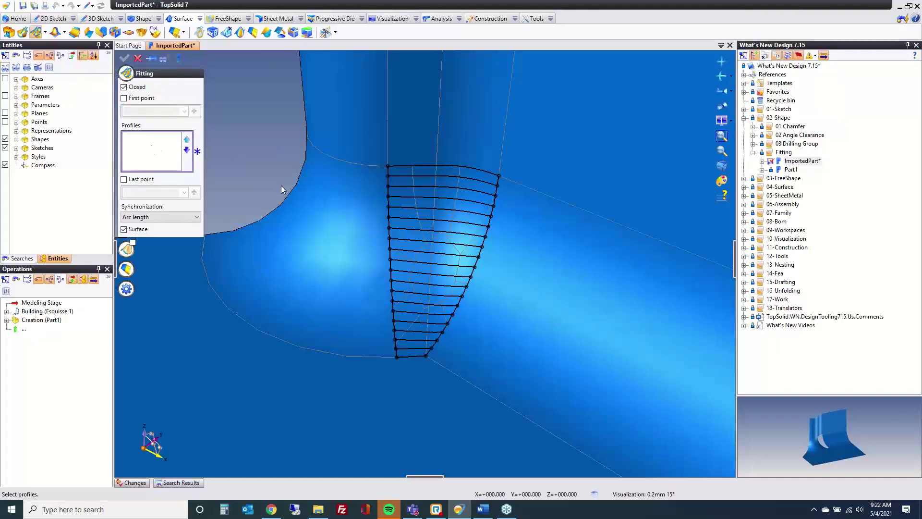
{"action": "left_click", "coordinate": [424, 199]}
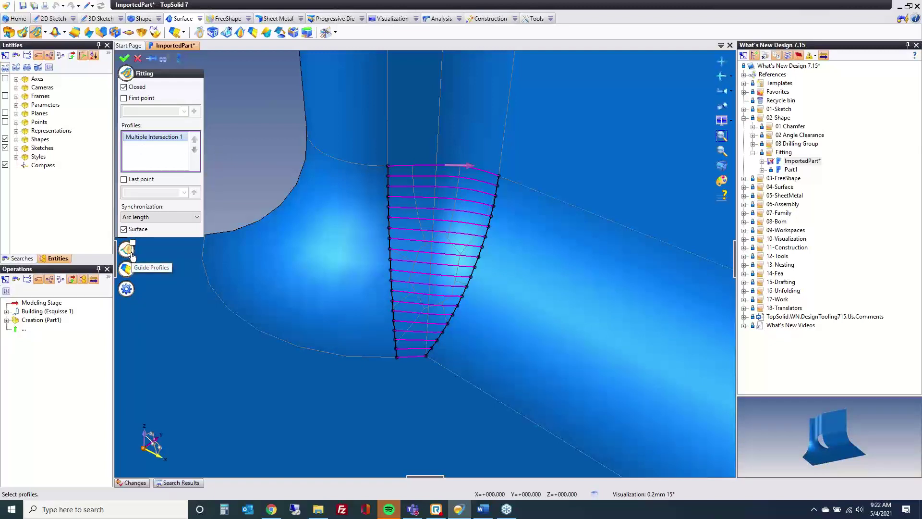
{"action": "left_click", "coordinate": [124, 87]}
{"action": "left_click", "coordinate": [163, 59]}
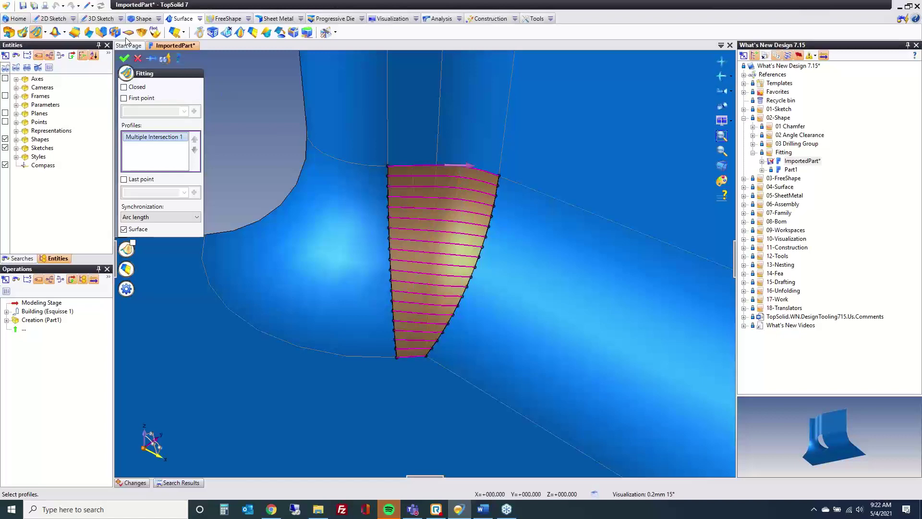
{"action": "left_click", "coordinate": [123, 58]}
- Hide the Part1 shape so that only the new fitting surface and its profiles are shown
{"action": "mouse_move", "coordinate": [447, 206]}
{"action": "middle_mouse_down"}
{"action": "mouse_move", "coordinate": [449, 221]}
{"action": "mouse_move", "coordinate": [291, 219]}
{"action": "mouse_move", "coordinate": [458, 221]}
{"action": "middle_mouse_up"}
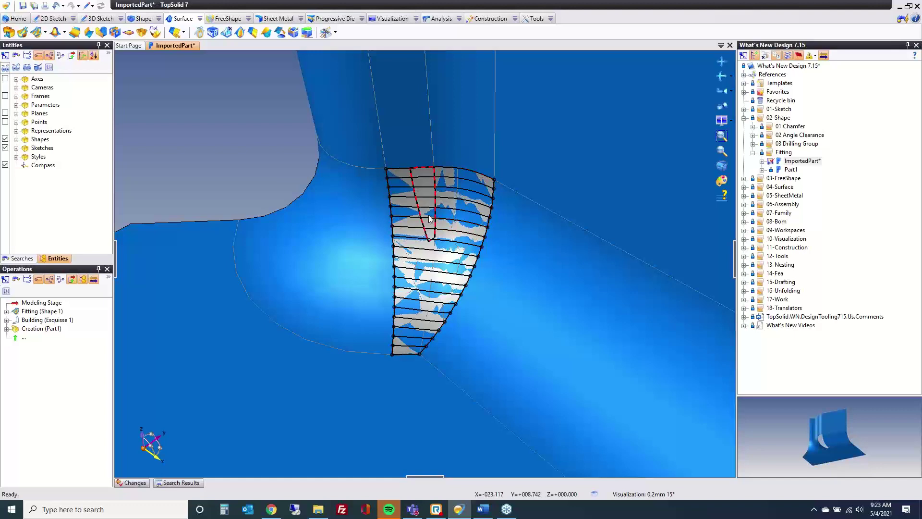
{"action": "scroll", "coordinate": [429, 220], "scroll_direction": "up", "scroll_amount": 5}
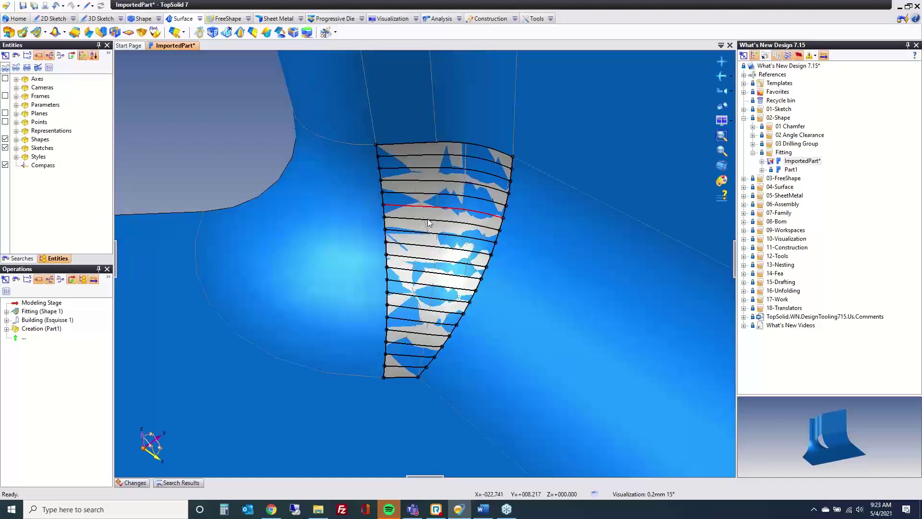
{"action": "scroll", "coordinate": [418, 206], "scroll_direction": "down", "scroll_amount": 5}
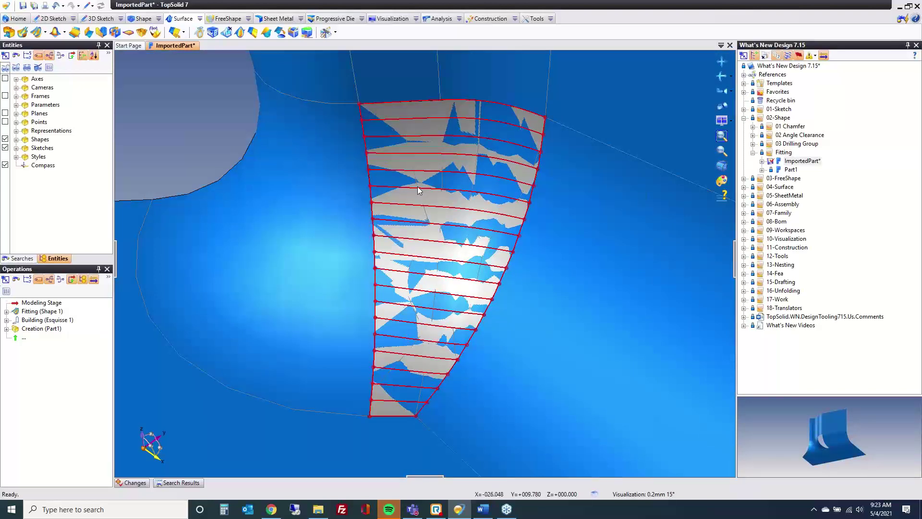
{"action": "left_click", "coordinate": [417, 186]}
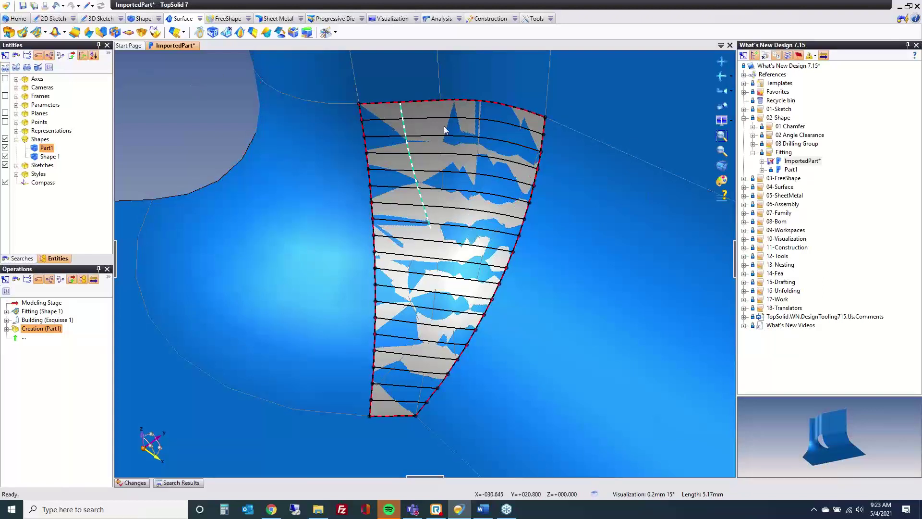
{"action": "left_click", "coordinate": [420, 125]}
{"action": "right_click", "coordinate": [303, 166]}
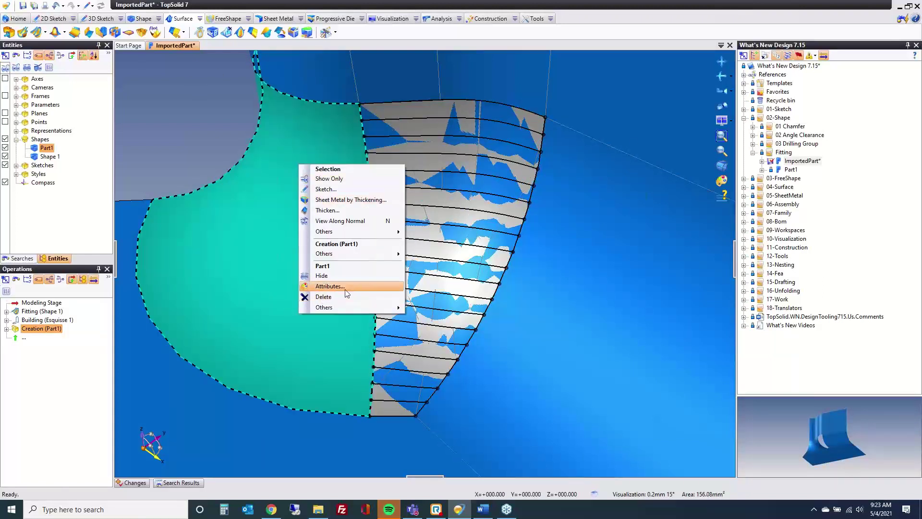
{"action": "left_click", "coordinate": [334, 279]}
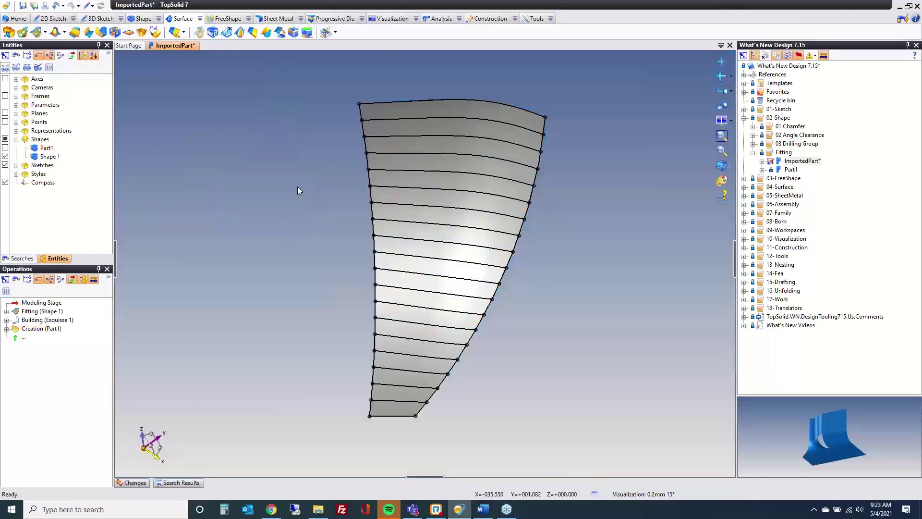
- Start a 3D sketch and preview isoparametric curves on the fitting surface in the U and V directions, without creating them
{"action": "left_click", "coordinate": [99, 18]}
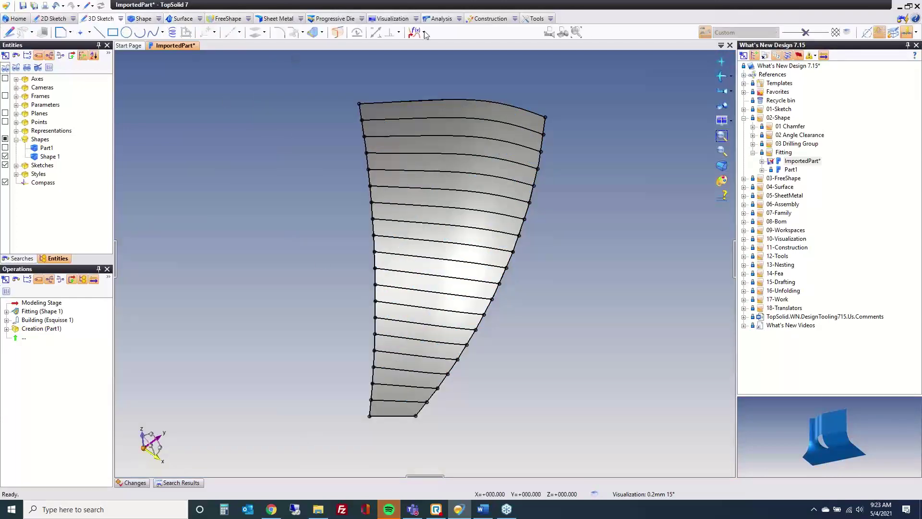
{"action": "left_click", "coordinate": [424, 32]}
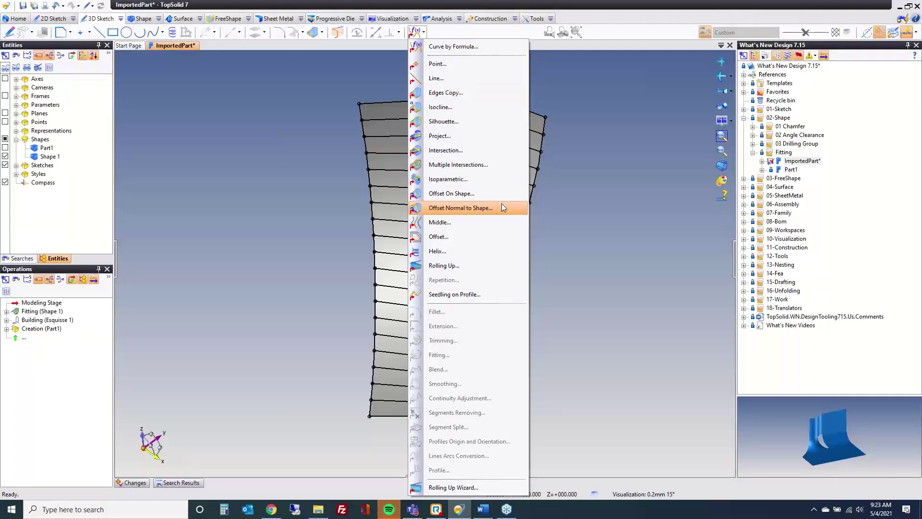
{"action": "left_click", "coordinate": [502, 204]}
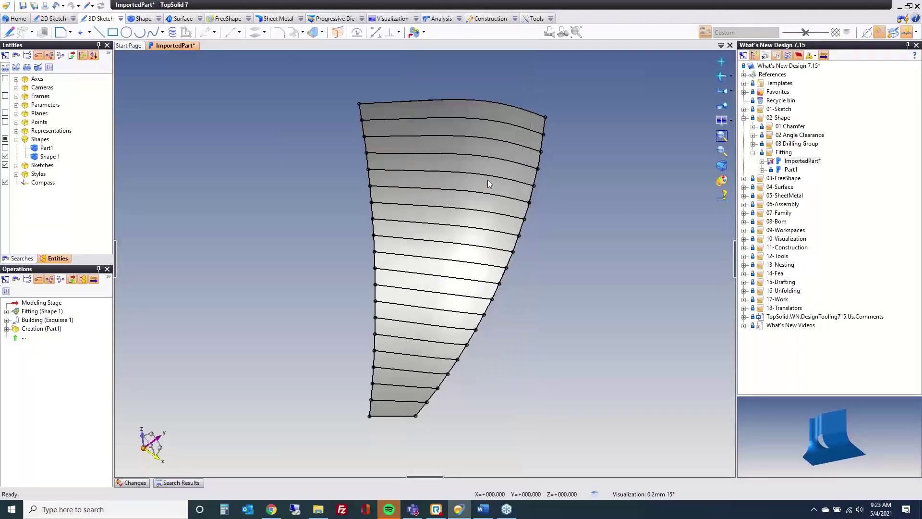
{"action": "key", "text": "Return"}
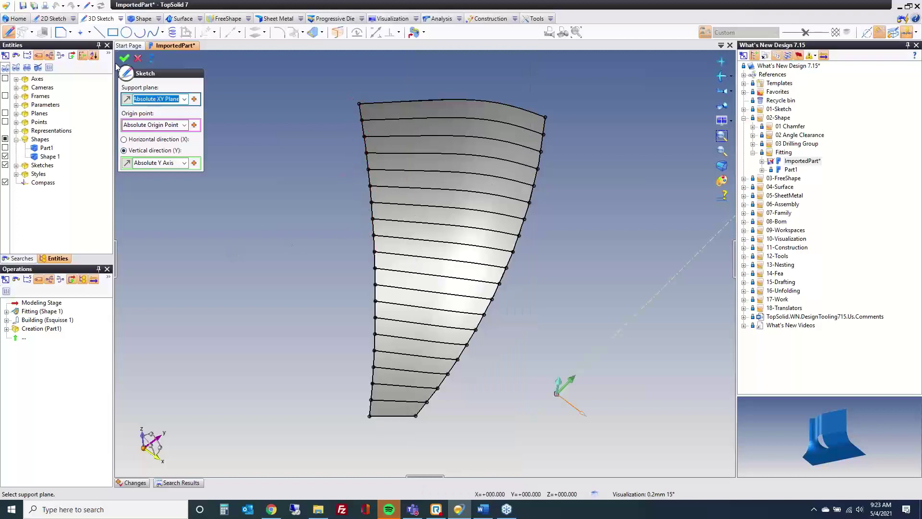
{"action": "left_click", "coordinate": [434, 196]}
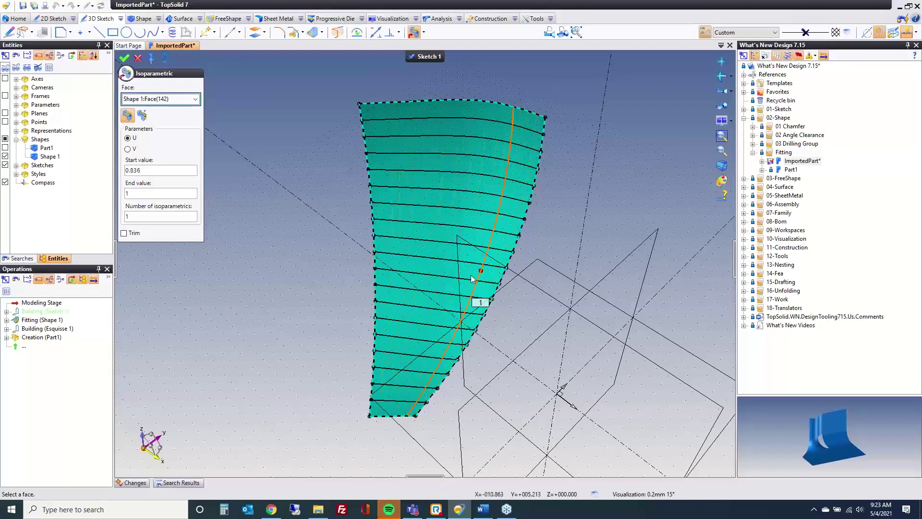
{"action": "left_click", "coordinate": [128, 150]}
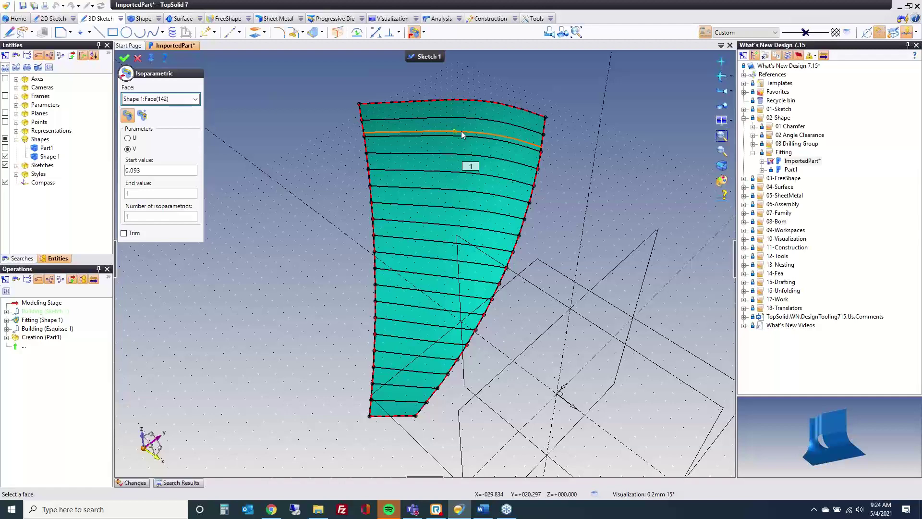
{"action": "left_click", "coordinate": [137, 58]}
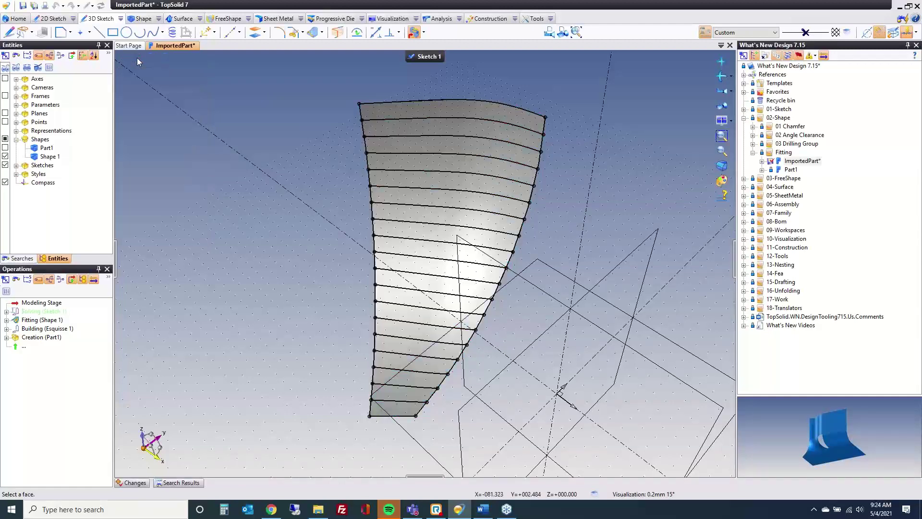
- Close the ImportedPart document without saving its changes and open the 01 Plate part from the 03-FreeShape folder
{"action": "middle_click", "coordinate": [172, 44]}
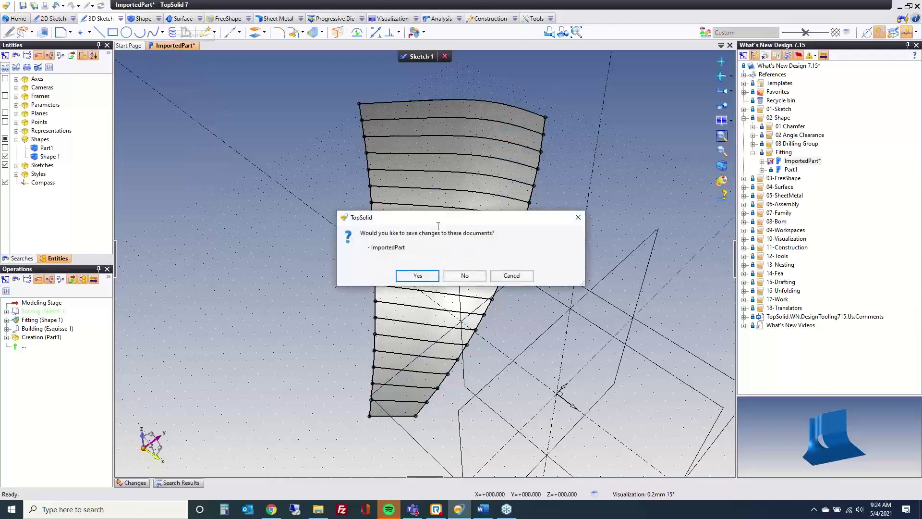
{"action": "left_click", "coordinate": [464, 276]}
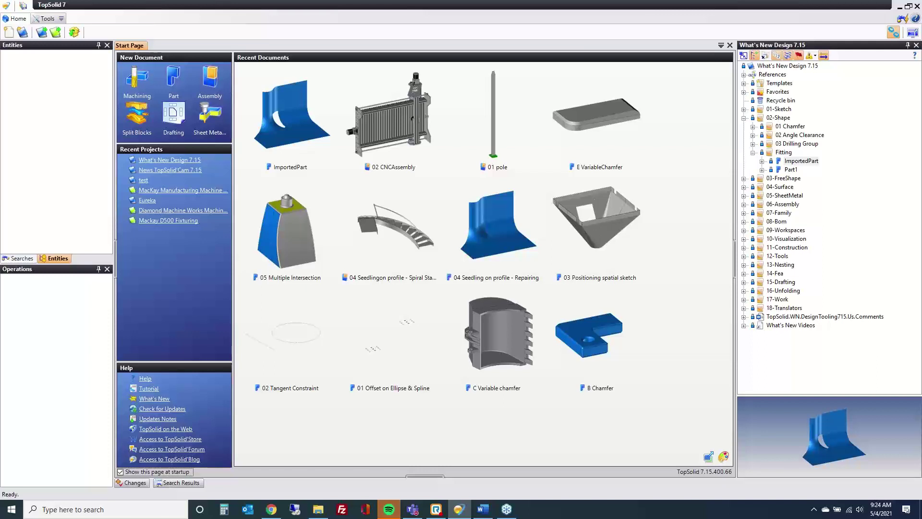
{"action": "left_click", "coordinate": [744, 119]}
{"action": "left_click", "coordinate": [744, 127]}
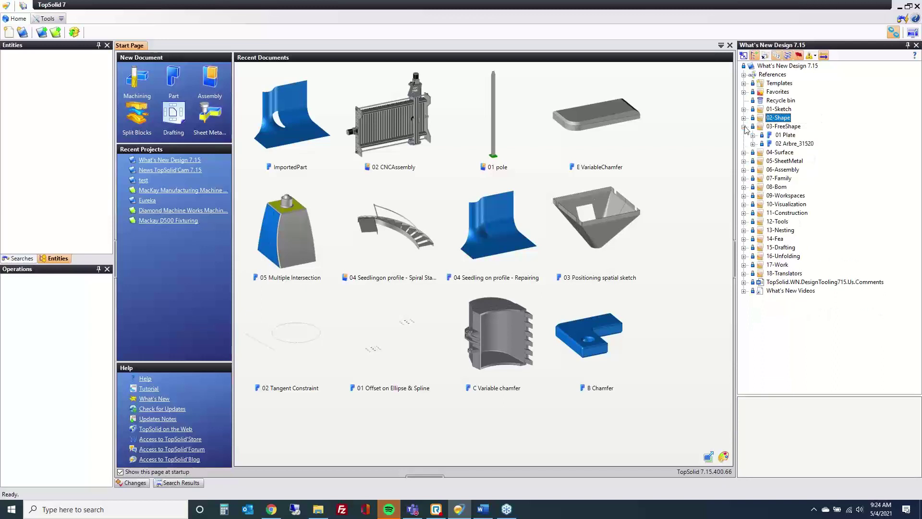
{"action": "left_click", "coordinate": [785, 135]}
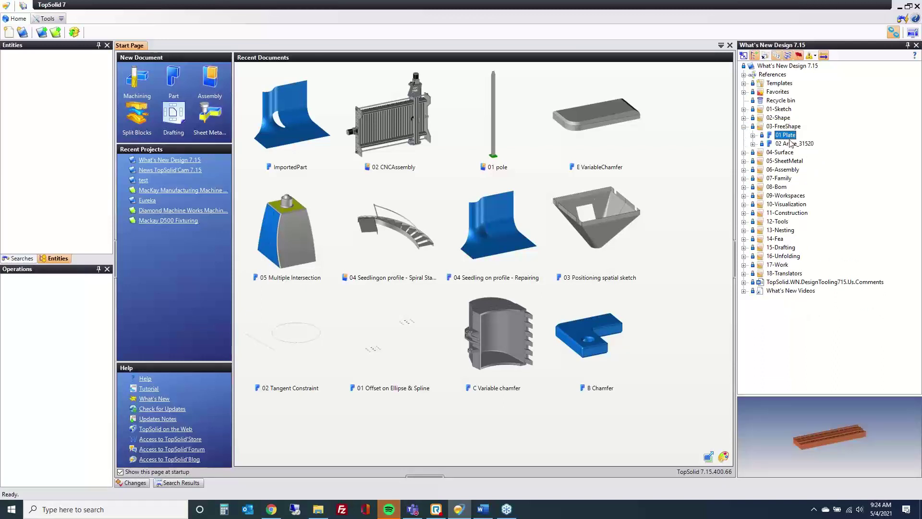
{"action": "left_click", "coordinate": [791, 144]}
{"action": "left_click", "coordinate": [787, 136]}
{"action": "double_click", "coordinate": [787, 136]}
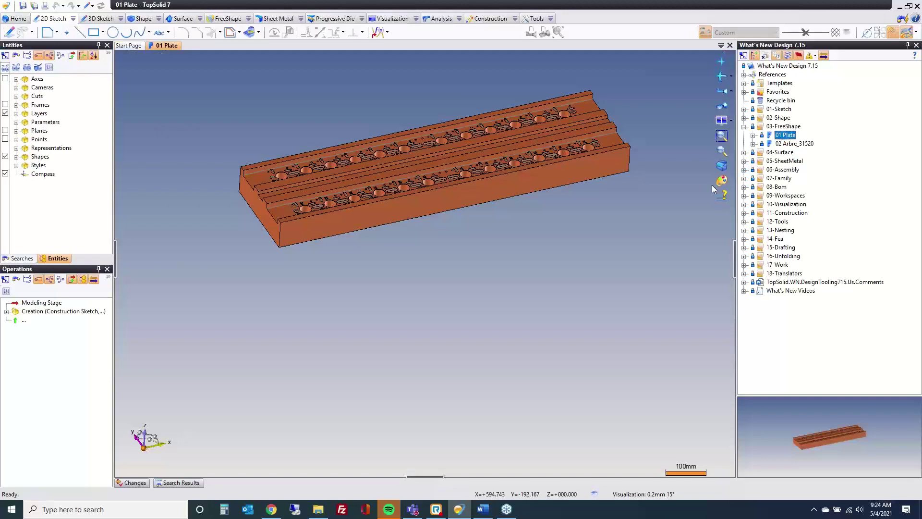
- Convert the Plate shape to a FreeShape using the Convert option
{"action": "scroll", "coordinate": [315, 182], "scroll_direction": "up", "scroll_amount": 2}
{"action": "scroll", "coordinate": [314, 183], "scroll_direction": "up", "scroll_amount": 3}
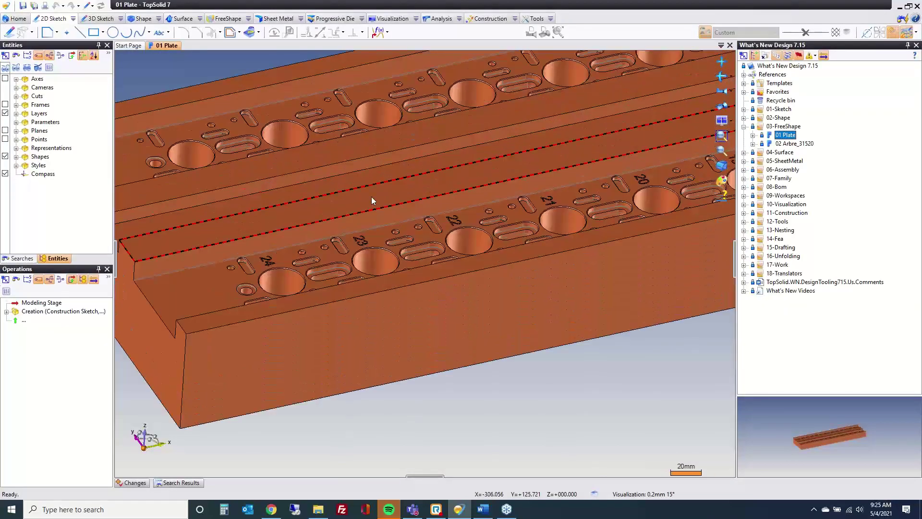
{"action": "middle_click_drag", "start_coordinate": [370, 335], "coordinate": [358, 219]}
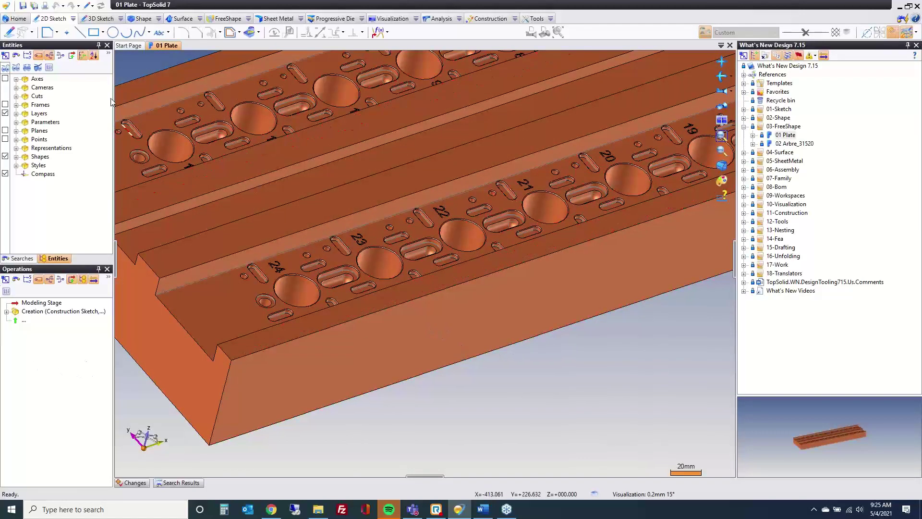
{"action": "left_click", "coordinate": [228, 20]}
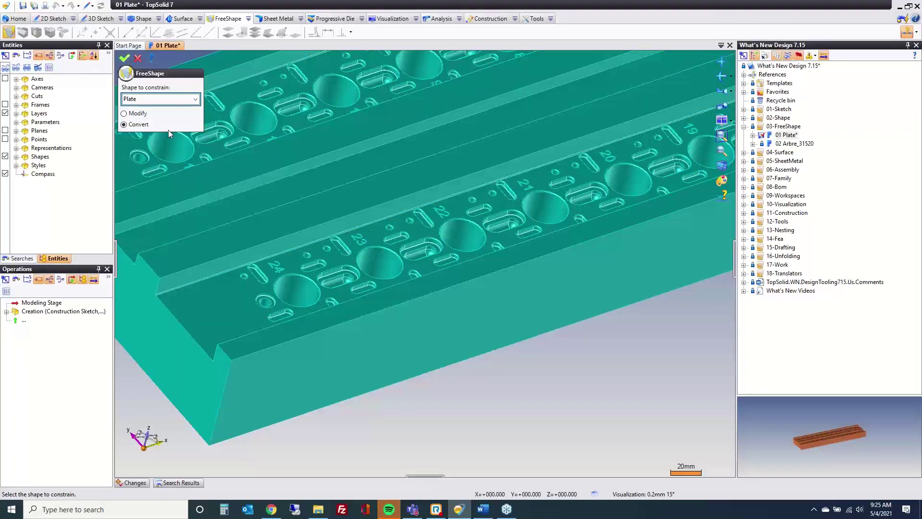
{"action": "left_click", "coordinate": [124, 59]}
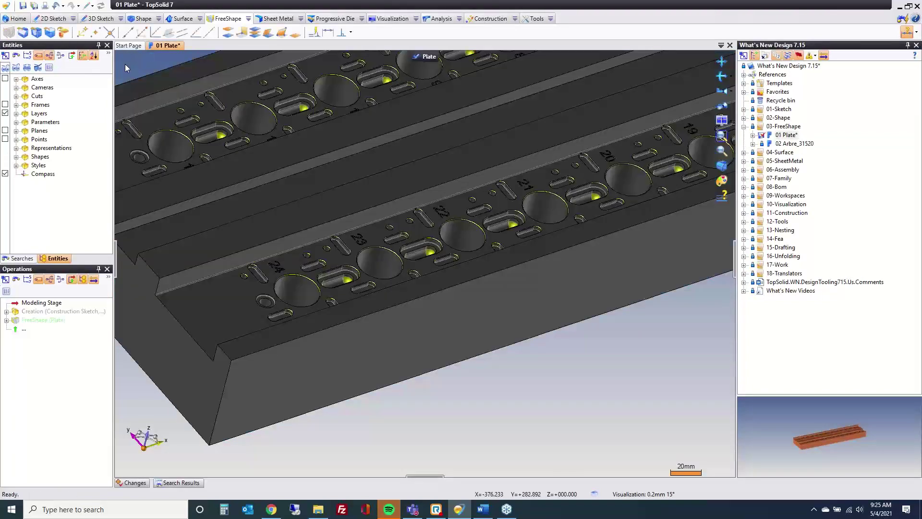
- Try Extract Drillings in Group mode on the plate's small holes, turn on Extended search, clear the selected group and cancel
{"action": "scroll", "coordinate": [137, 152], "scroll_direction": "up", "scroll_amount": 2}
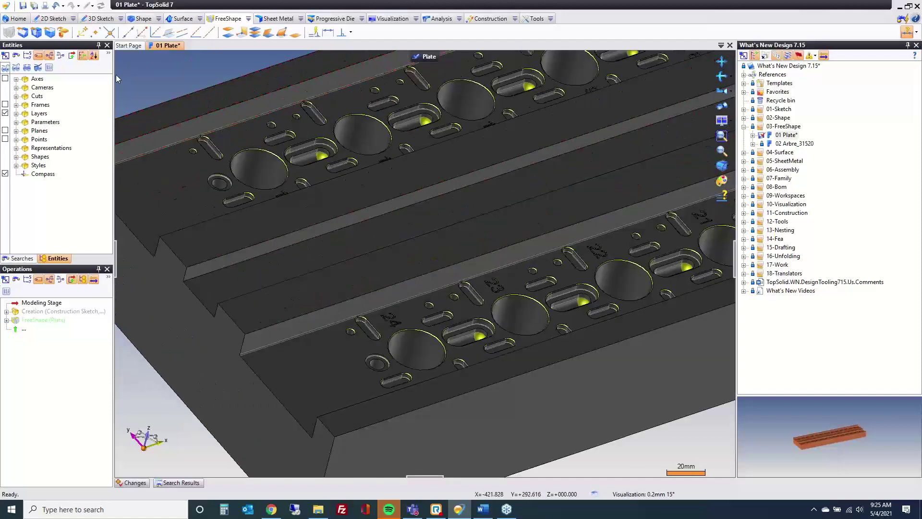
{"action": "left_click", "coordinate": [36, 32]}
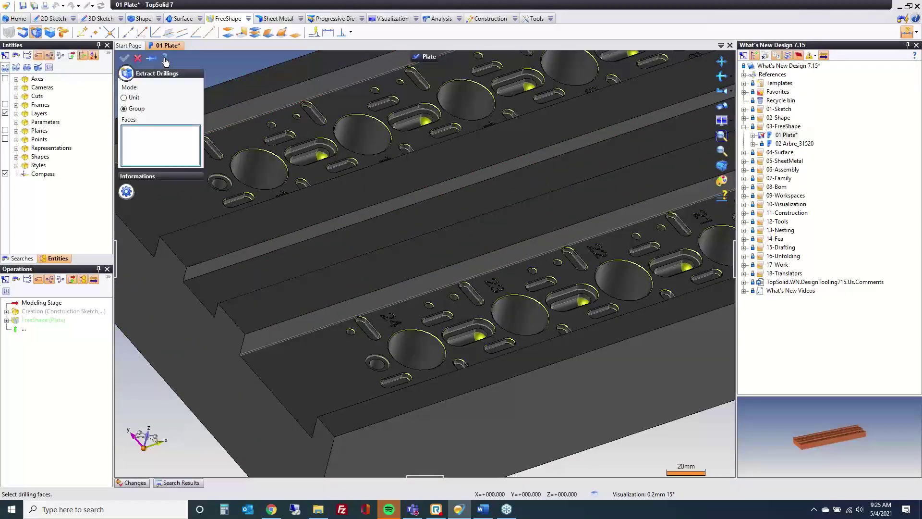
{"action": "left_click", "coordinate": [272, 126]}
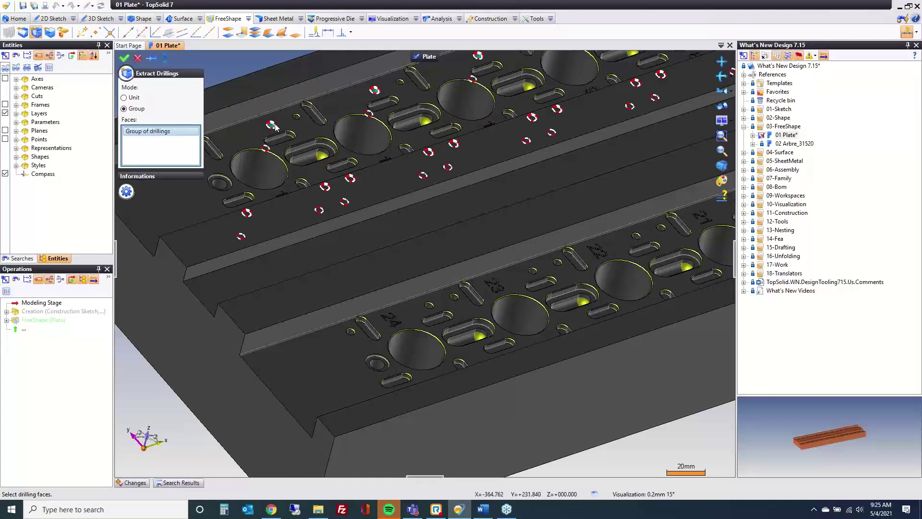
{"action": "left_click", "coordinate": [127, 193]}
{"action": "left_click", "coordinate": [134, 210]}
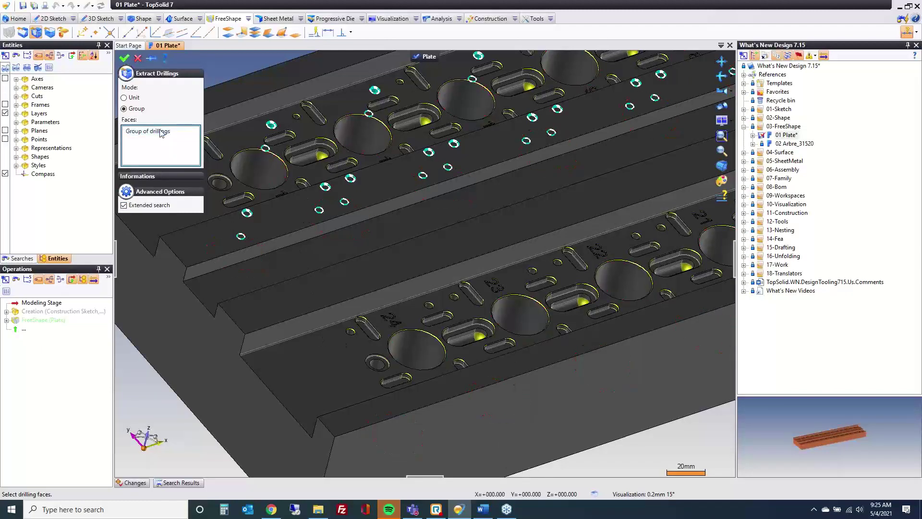
{"action": "left_click", "coordinate": [167, 145]}
{"action": "key", "text": "Delete"}
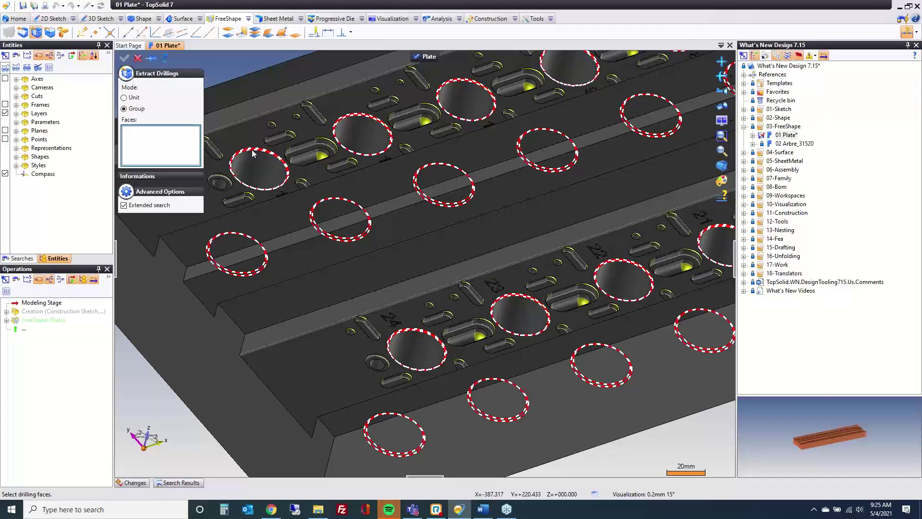
{"action": "left_click", "coordinate": [138, 59]}
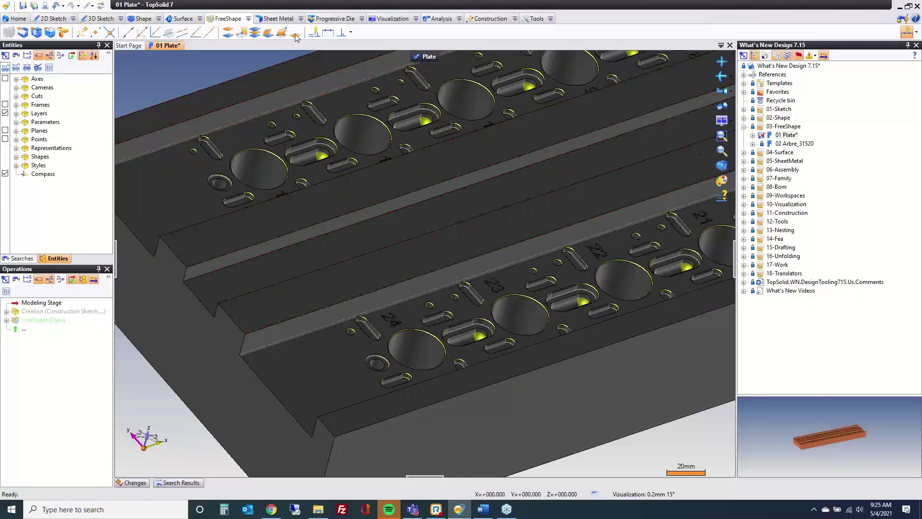
- Close the 01 Plate document
{"action": "middle_click", "coordinate": [161, 44]}
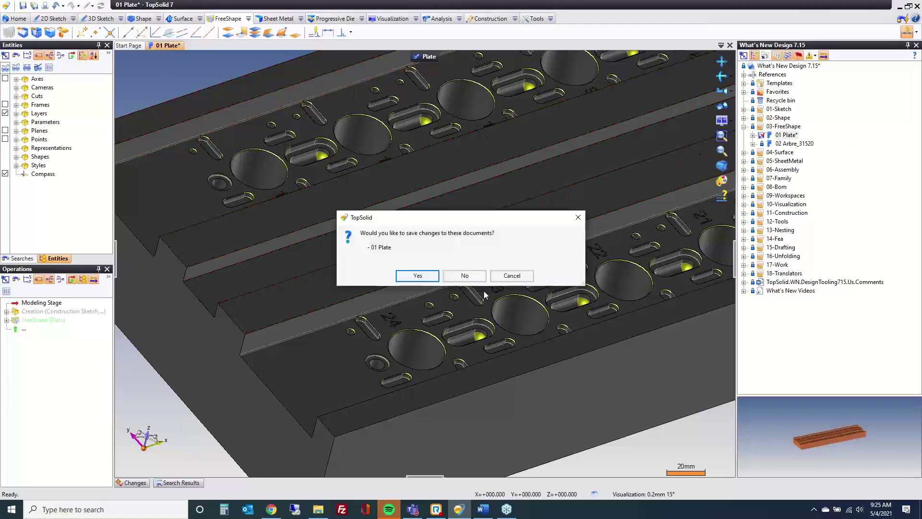